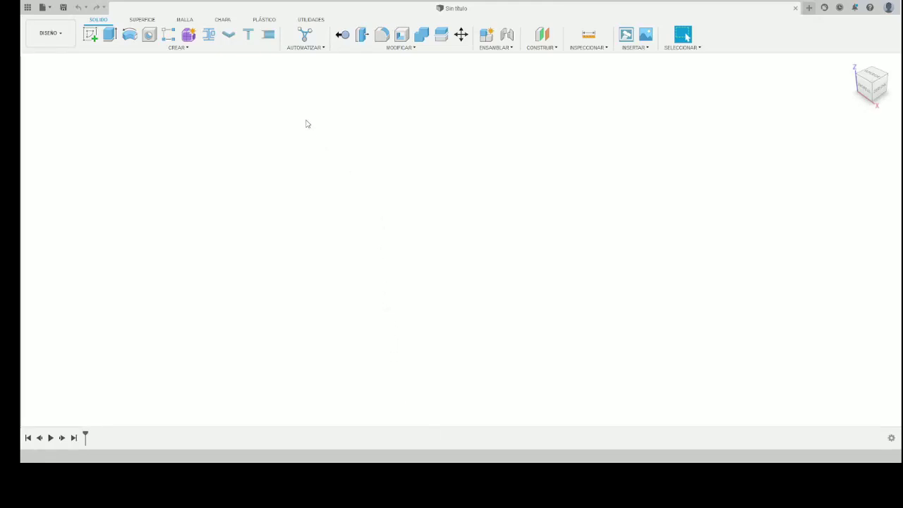
# Start a new sketch on the horizontal XY origin plane
pyautogui.click(94, 40)
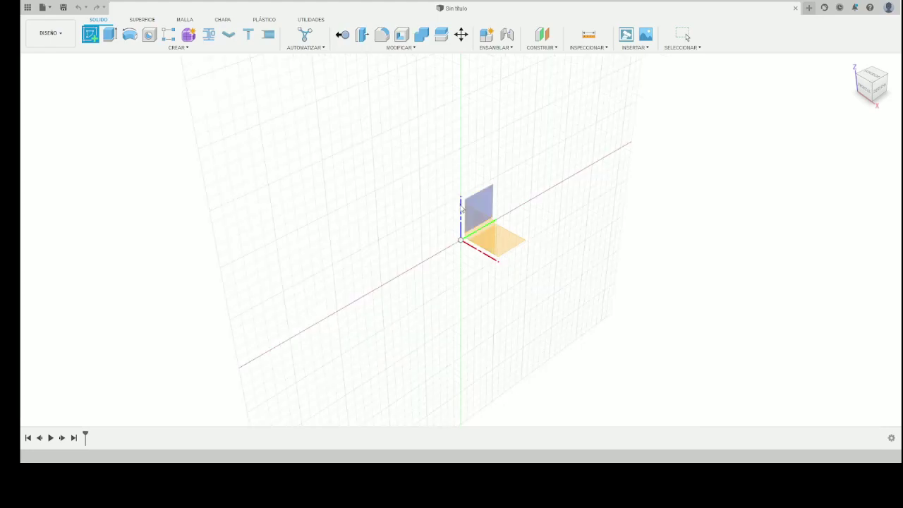
pyautogui.click(506, 252)
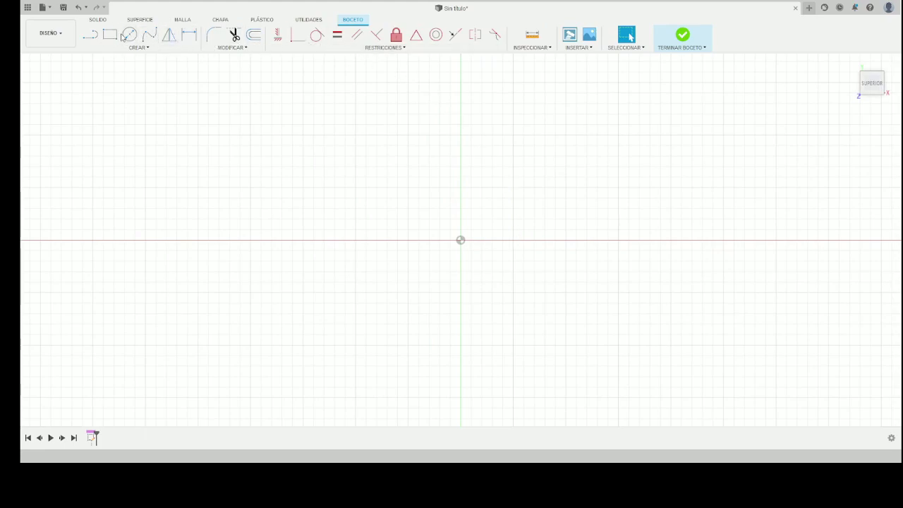
# Draw a 200 × 200 centre rectangle at the origin and finish the sketch
pyautogui.click(158, 47)
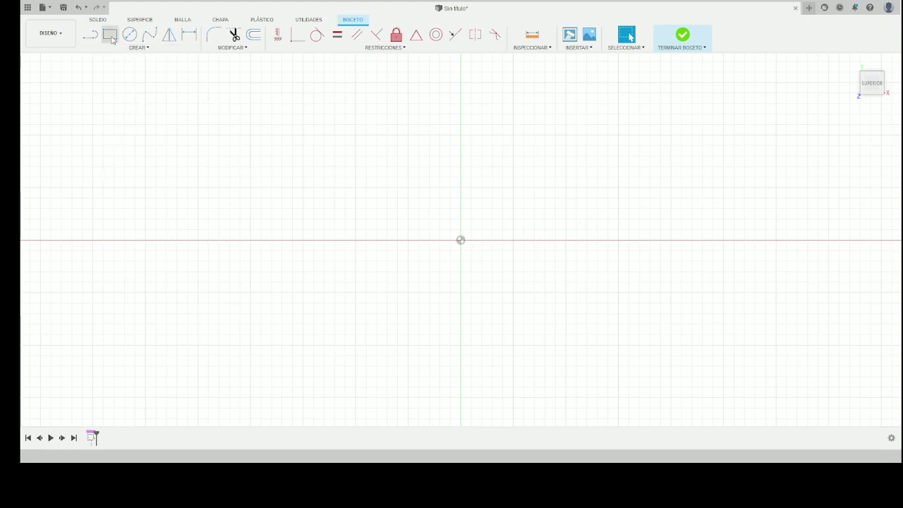
pyautogui.click(112, 38)
pyautogui.click(460, 240)
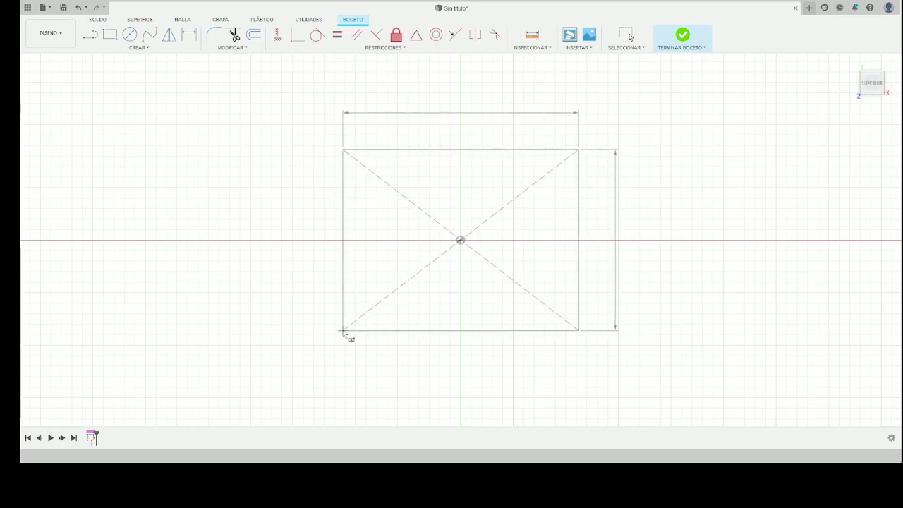
pyautogui.write('100')
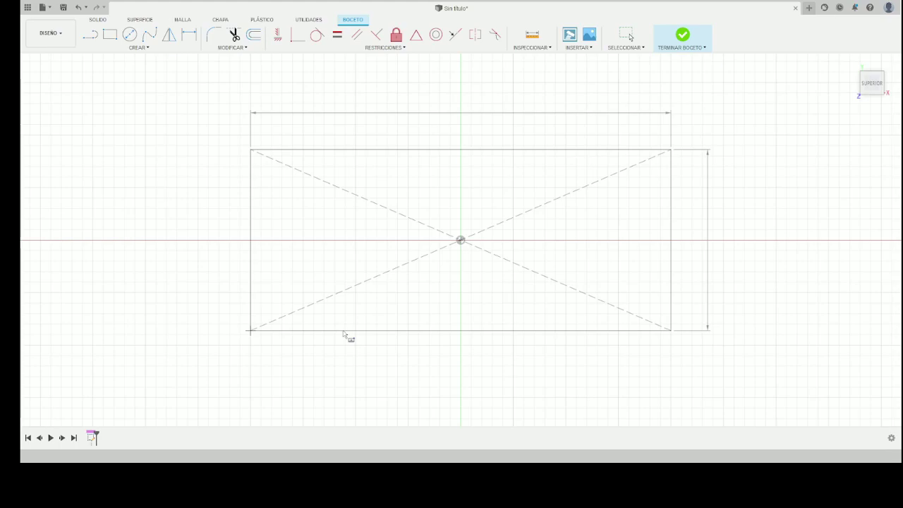
pyautogui.write('100')
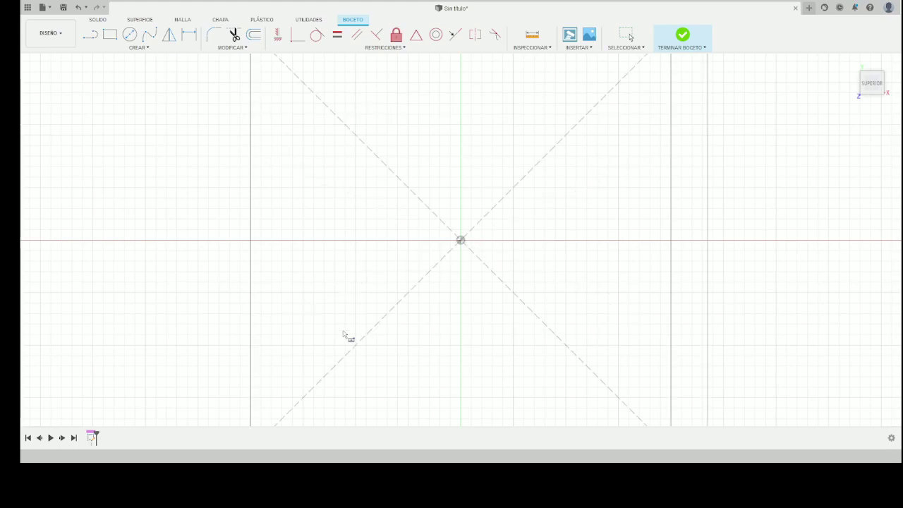
pyautogui.press('Return')
pyautogui.scroll(1, 425, 256)
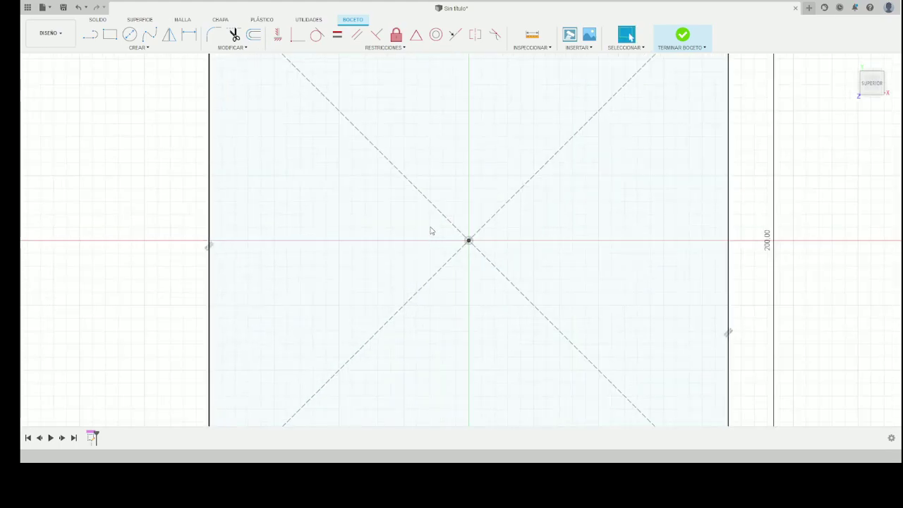
pyautogui.scroll(-3, 429, 230)
pyautogui.scroll(-1, 431, 226)
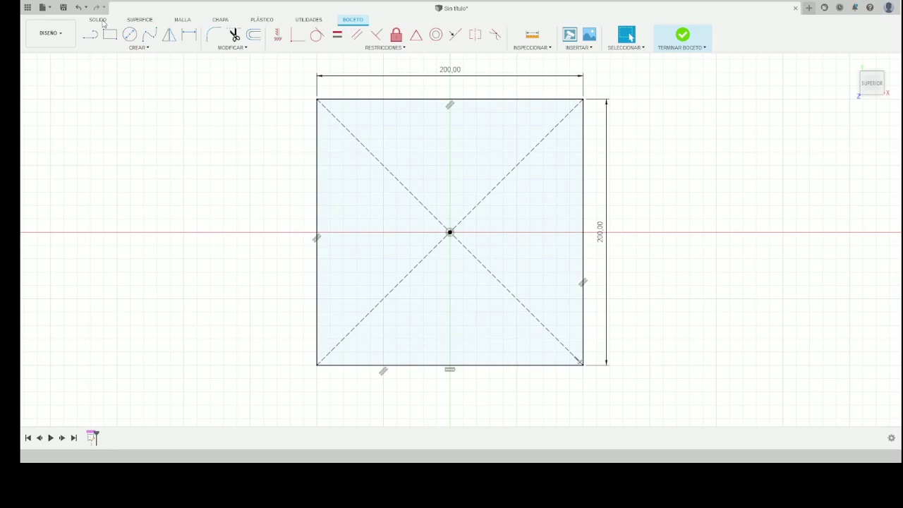
pyautogui.click(103, 22)
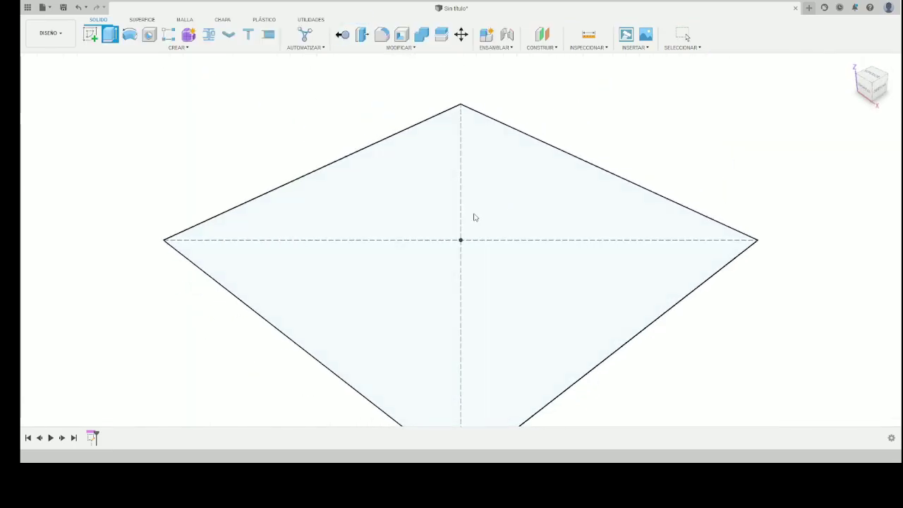
# Extrude the square into a thin slab and start a sketch on its top face
pyautogui.click(468, 218)
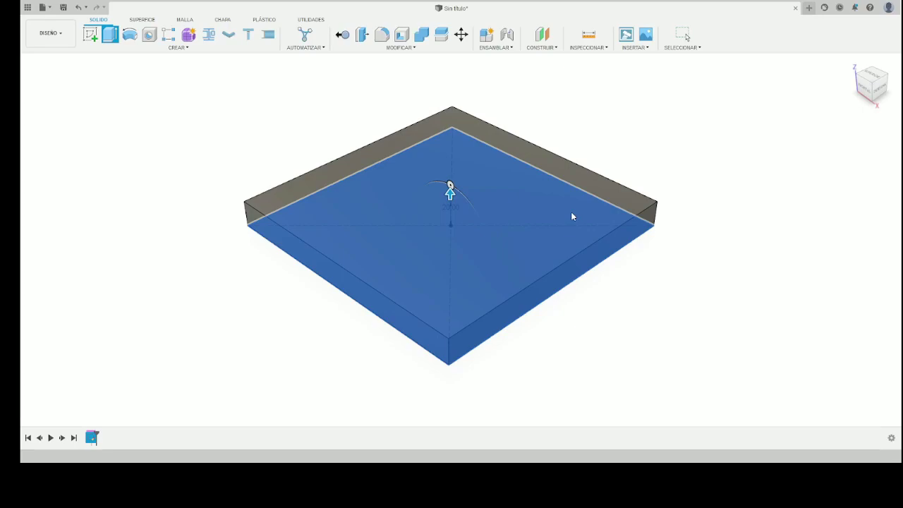
pyautogui.press('Return')
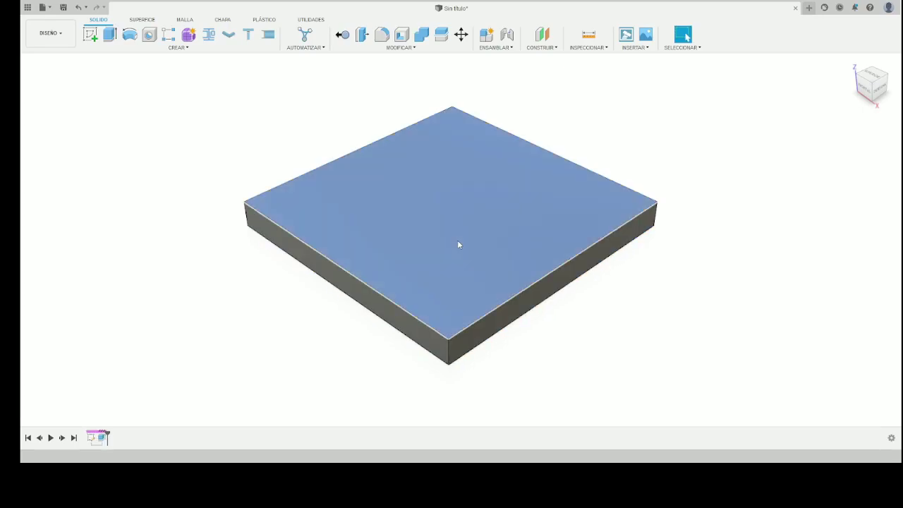
pyautogui.click(435, 212)
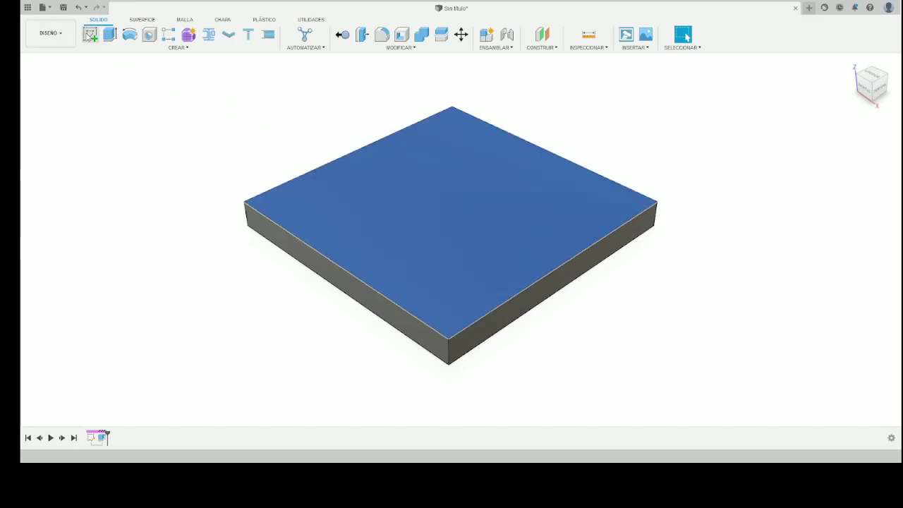
pyautogui.click(90, 36)
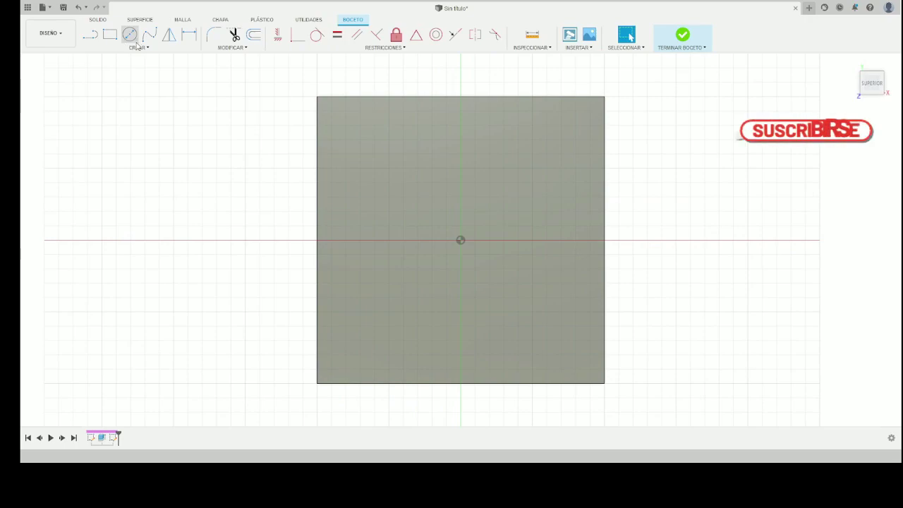
# Draw a construction centre rectangle inset 30 from the plate's left and top edges
pyautogui.press('r')
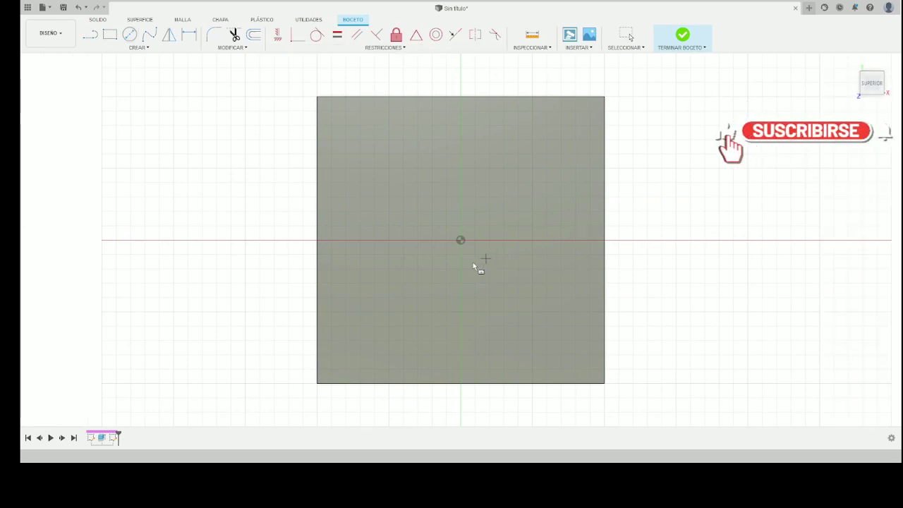
pyautogui.click(460, 239)
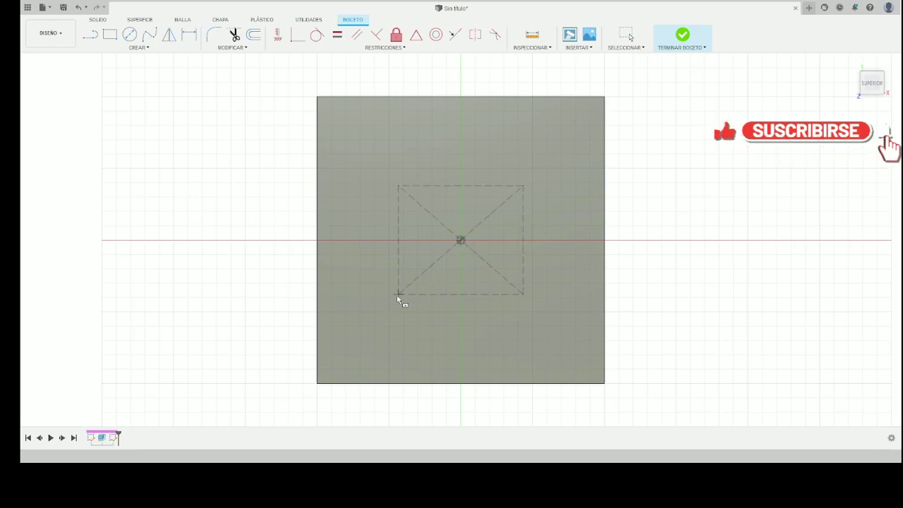
pyautogui.click(373, 324)
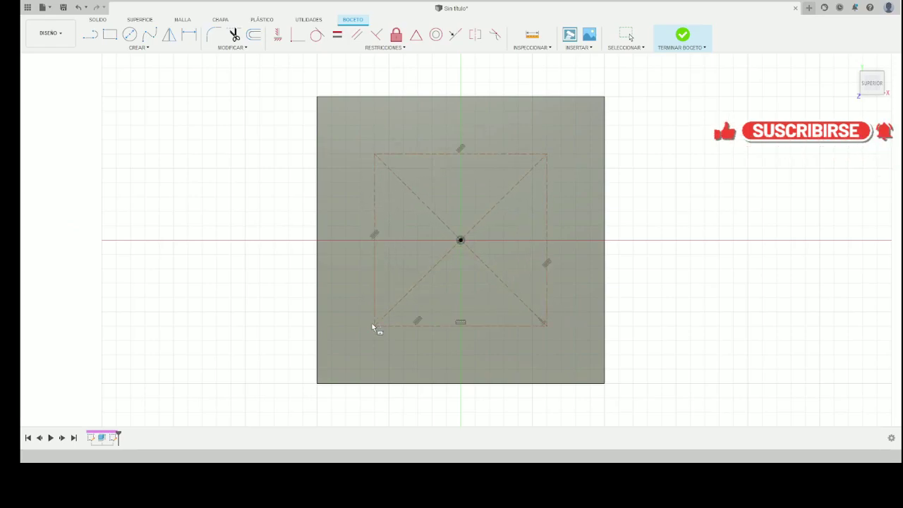
pyautogui.press('d')
pyautogui.click(375, 261)
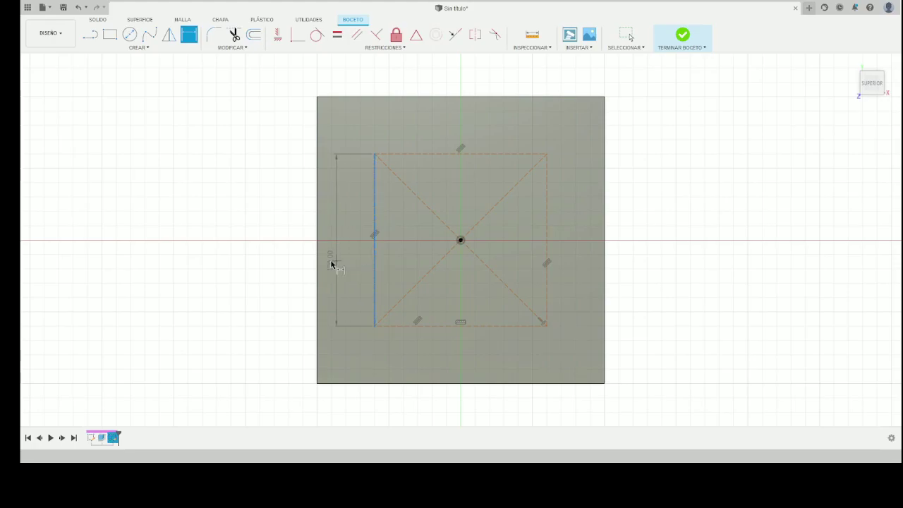
pyautogui.click(319, 266)
pyautogui.click(339, 275)
pyautogui.write('30')
pyautogui.press('Return')
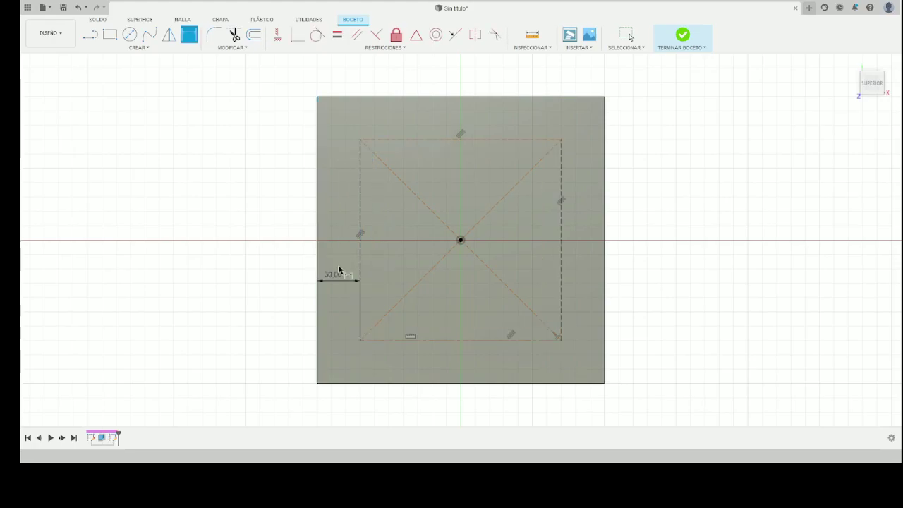
pyautogui.click(525, 141)
pyautogui.click(525, 96)
pyautogui.click(524, 116)
# Add Ø8 circles on the rectangle's four corners and finish the sketch
pyautogui.press('c')
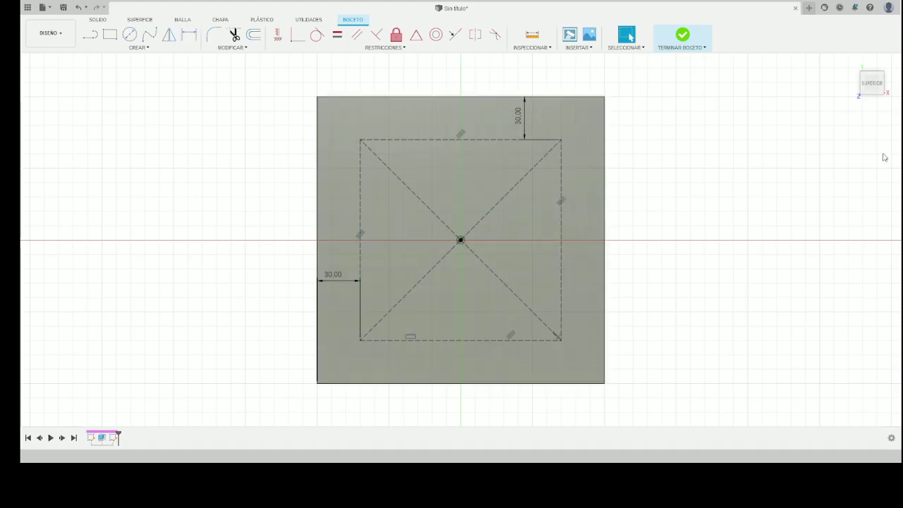
pyautogui.click(360, 139)
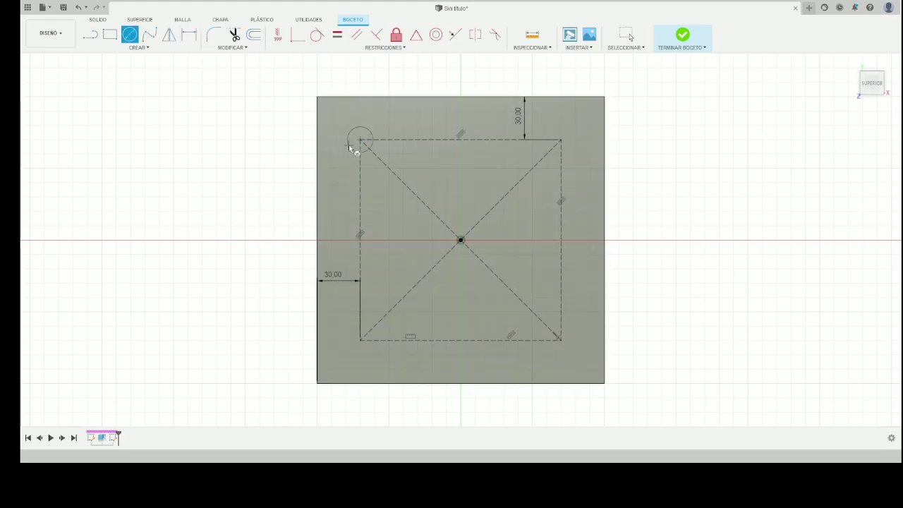
pyautogui.click(348, 144)
pyautogui.click(561, 140)
pyautogui.click(551, 151)
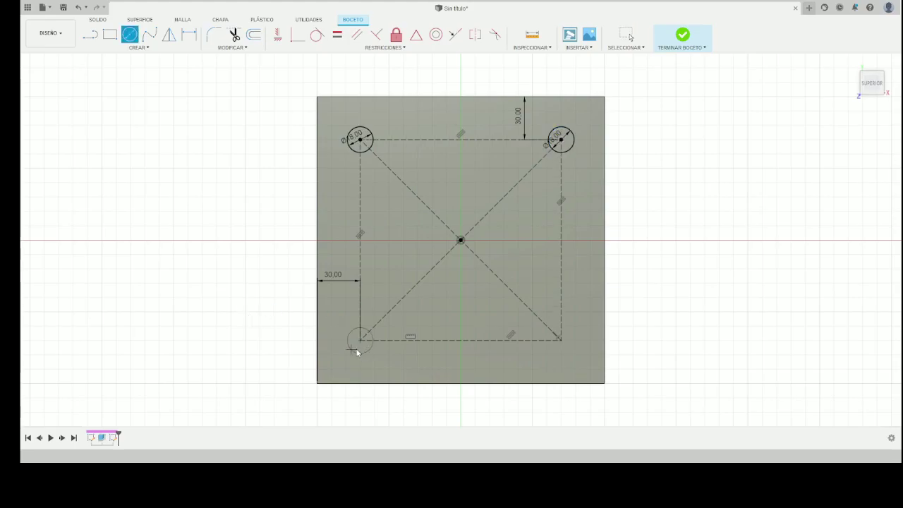
pyautogui.click(353, 349)
pyautogui.press('Return')
pyautogui.press('Escape')
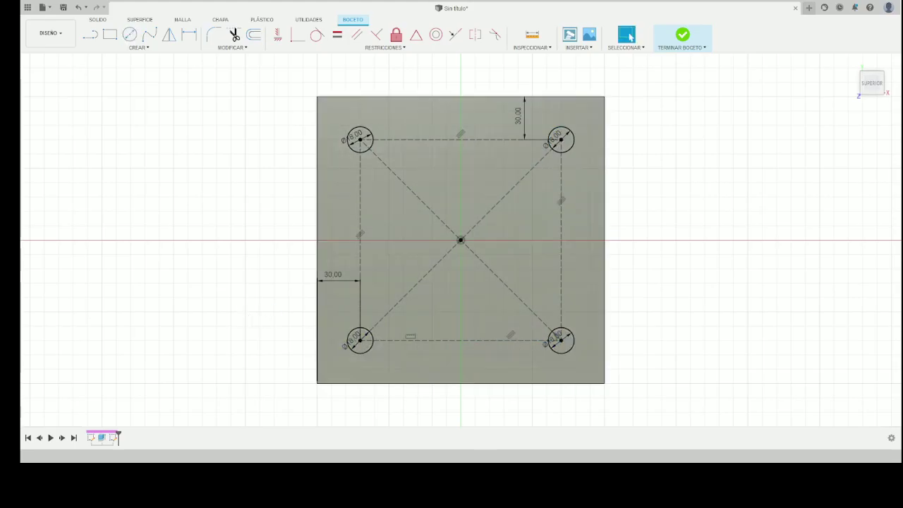
pyautogui.click(683, 35)
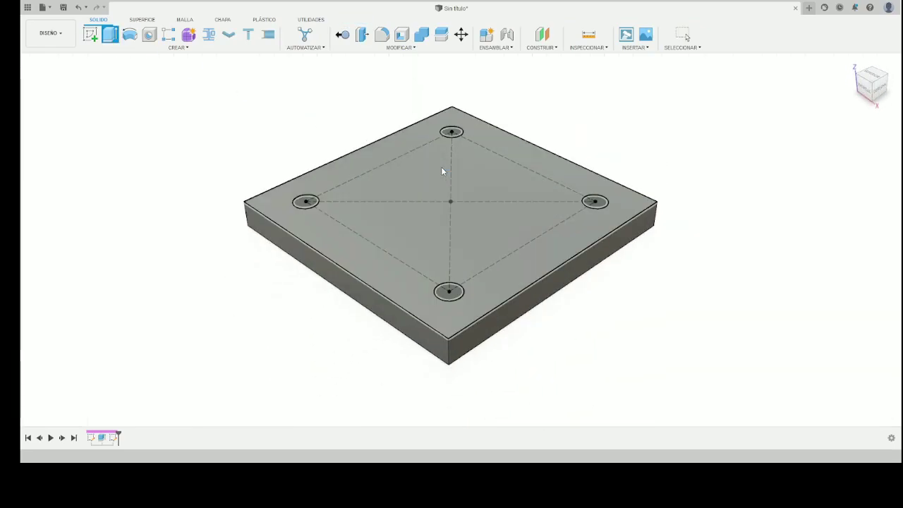
# Extrude-cut the four Ø8 corner circles down through the plate as bolt holes
pyautogui.click(452, 132)
pyautogui.press('e')
pyautogui.click(449, 292)
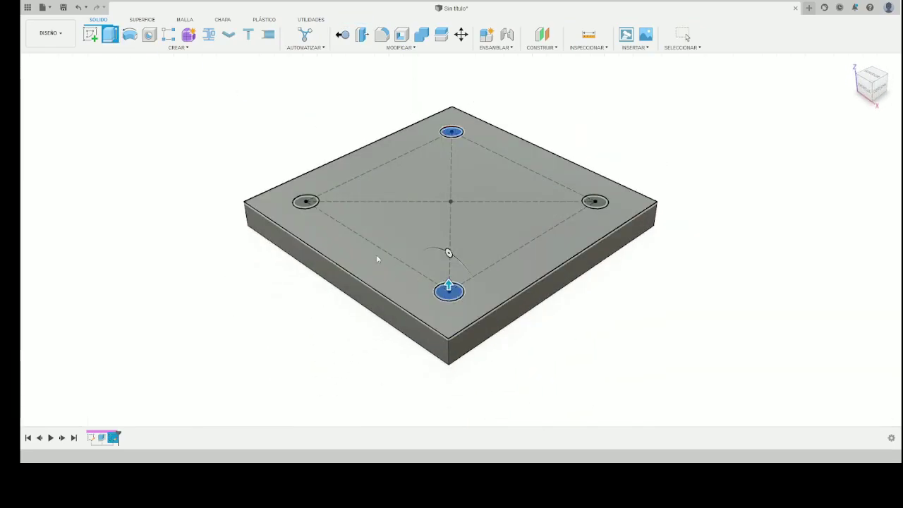
pyautogui.click(306, 202)
pyautogui.scroll(-3, 456, 204)
pyautogui.scroll(2, 445, 223)
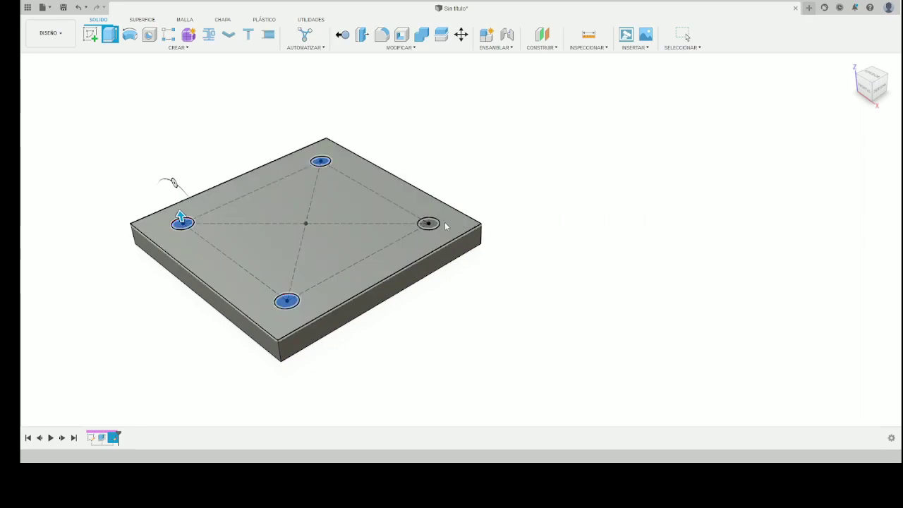
pyautogui.click(438, 226)
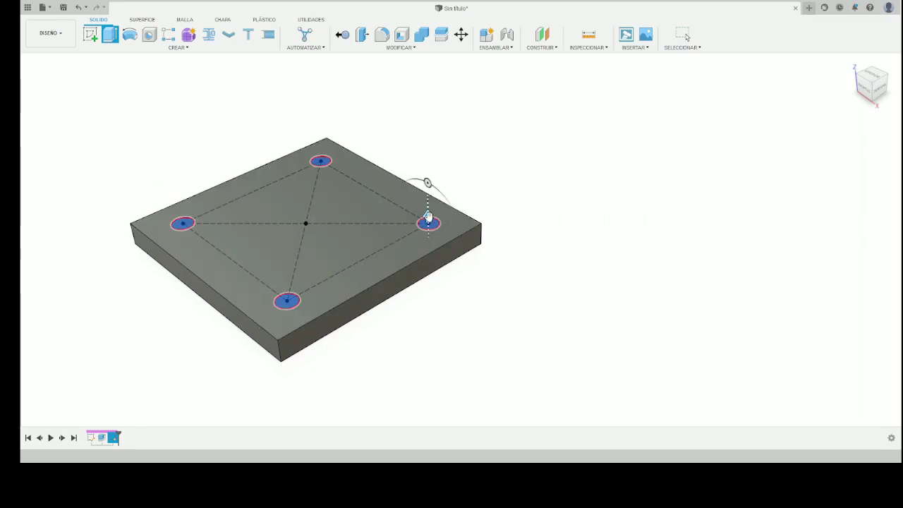
pyautogui.moveTo(428, 217)
pyautogui.mouseDown()
pyautogui.moveTo(430, 287)
pyautogui.moveTo(430, 142)
pyautogui.moveTo(441, 127)
pyautogui.moveTo(442, 268)
pyautogui.mouseUp()
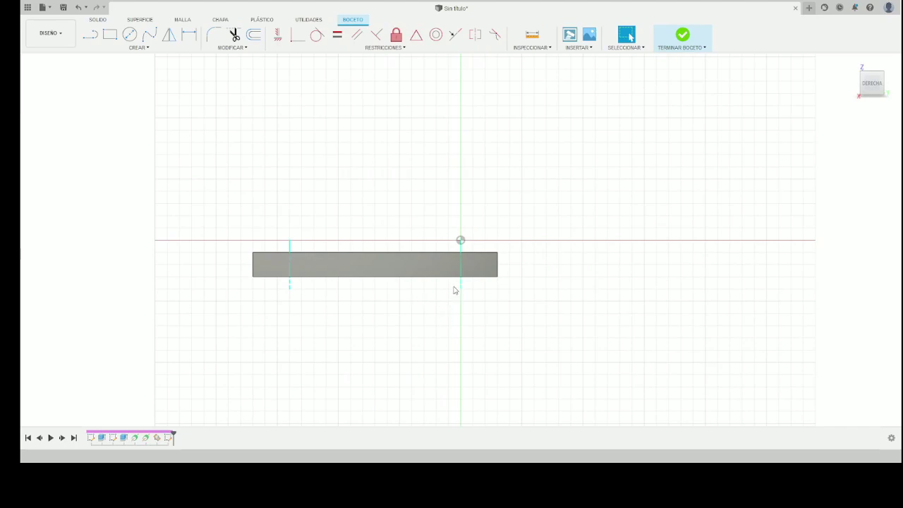
# Draw a 350-long vertical line dropping from the slab
pyautogui.press('l')
pyautogui.scroll(2, 459, 256)
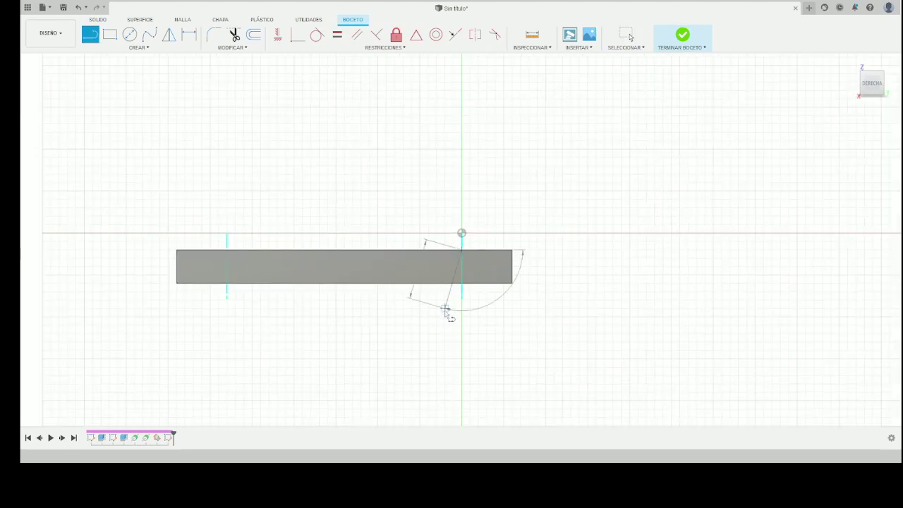
pyautogui.scroll(-1, 462, 311)
pyautogui.scroll(-2, 463, 297)
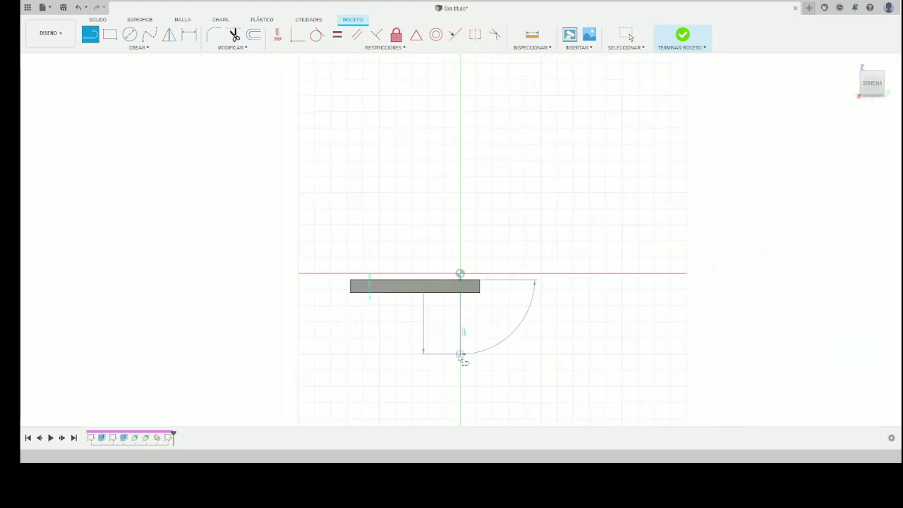
pyautogui.write('350')
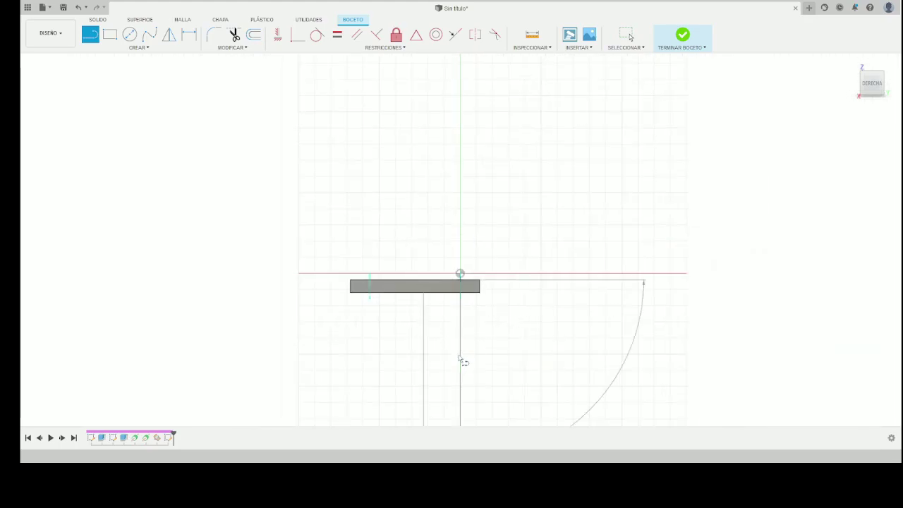
pyautogui.press('Return')
pyautogui.press('Escape')
# Place a circle of radius 50 at the line's lower end
pyautogui.scroll(-2, 628, 246)
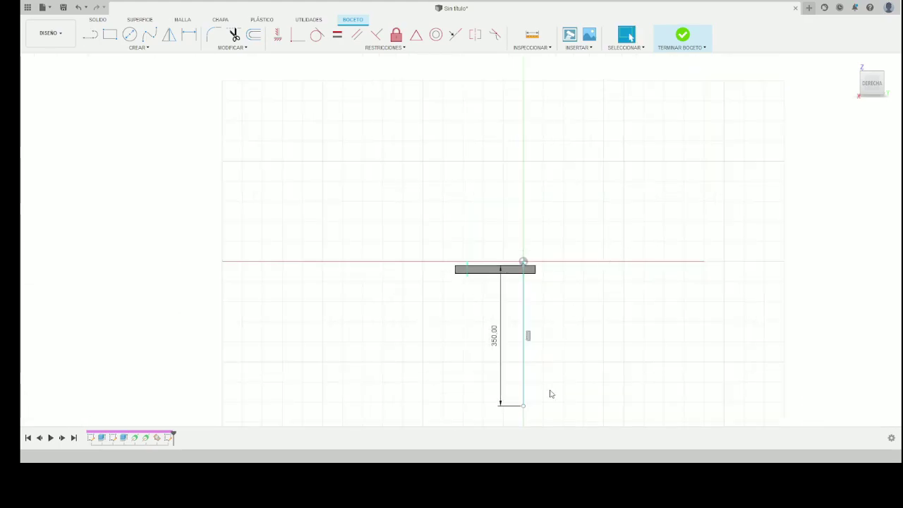
pyautogui.moveTo(549, 393); pyautogui.dragTo(569, 309, button='middle')
pyautogui.press('l')
pyautogui.moveTo(492, 299); pyautogui.dragTo(480, 307)
pyautogui.press('Escape')
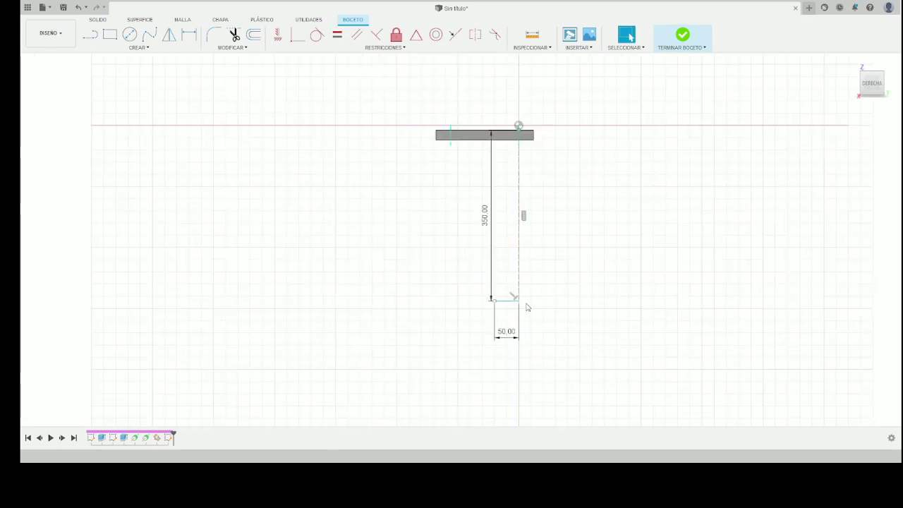
pyautogui.press('c')
pyautogui.click(519, 300)
pyautogui.press('Escape')
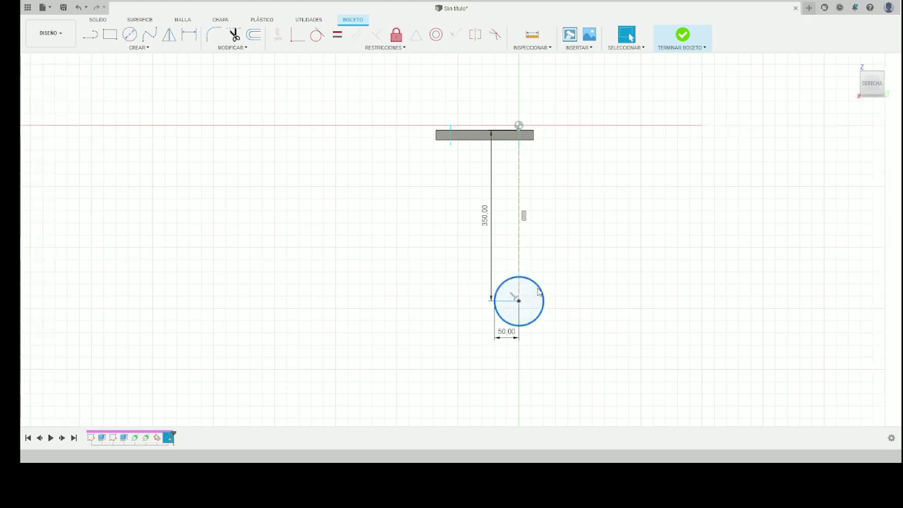
pyautogui.press('c')
pyautogui.click(492, 300)
pyautogui.click(519, 300)
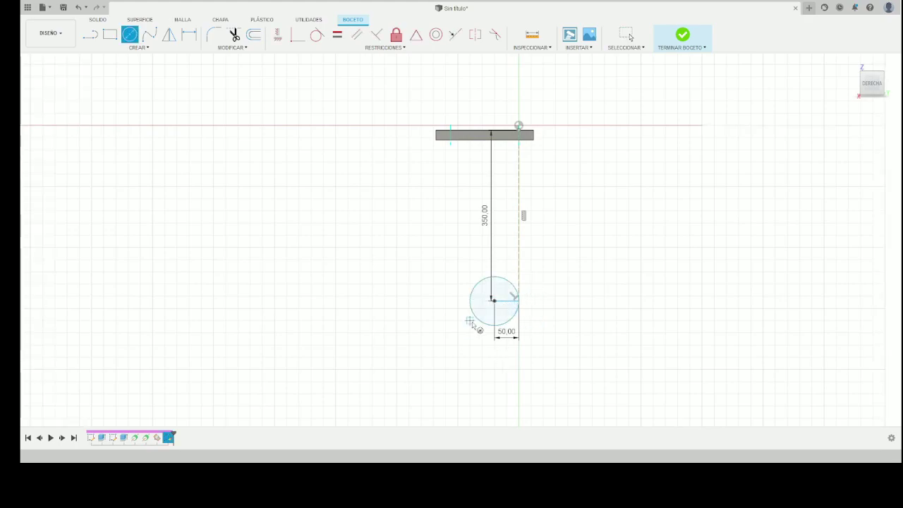
# Trim away the circle's upper half to leave the semicircular hook
pyautogui.scroll(1, 476, 323)
pyautogui.press('l')
pyautogui.press('t')
pyautogui.click(476, 275)
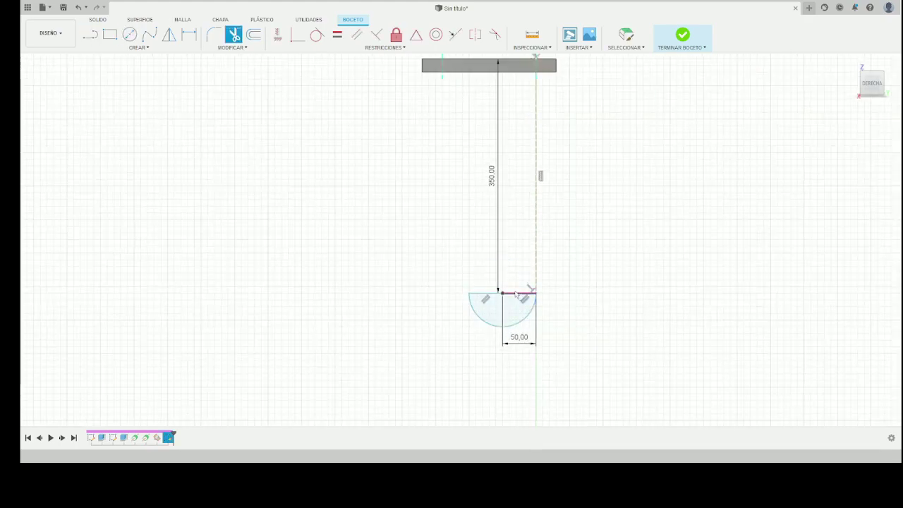
pyautogui.scroll(1, 503, 275)
pyautogui.press('Escape')
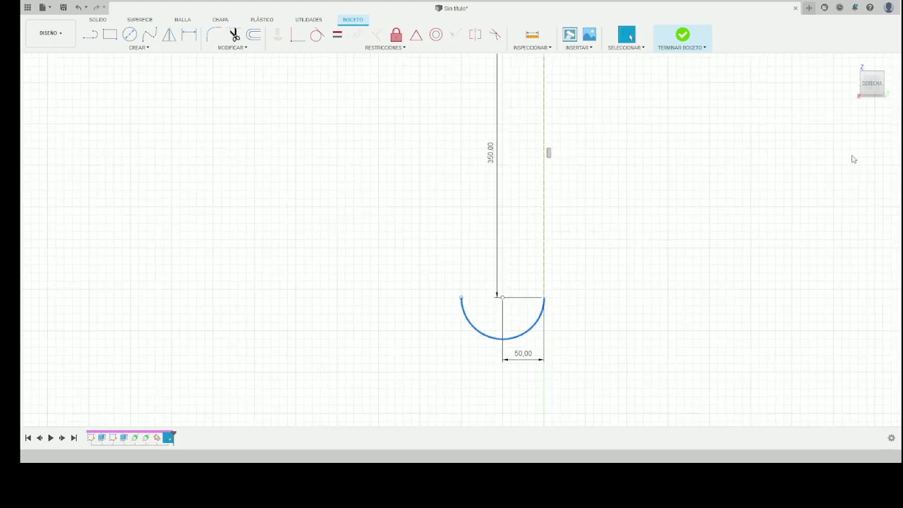
pyautogui.scroll(-3, 625, 276)
pyautogui.moveTo(626, 276)
pyautogui.keyDown('shift'); pyautogui.mouseDown(button='middle')
pyautogui.moveTo(611, 205)
pyautogui.moveTo(856, 313)
pyautogui.moveTo(118, 124)
pyautogui.mouseUp(button='middle'); pyautogui.keyUp('shift')
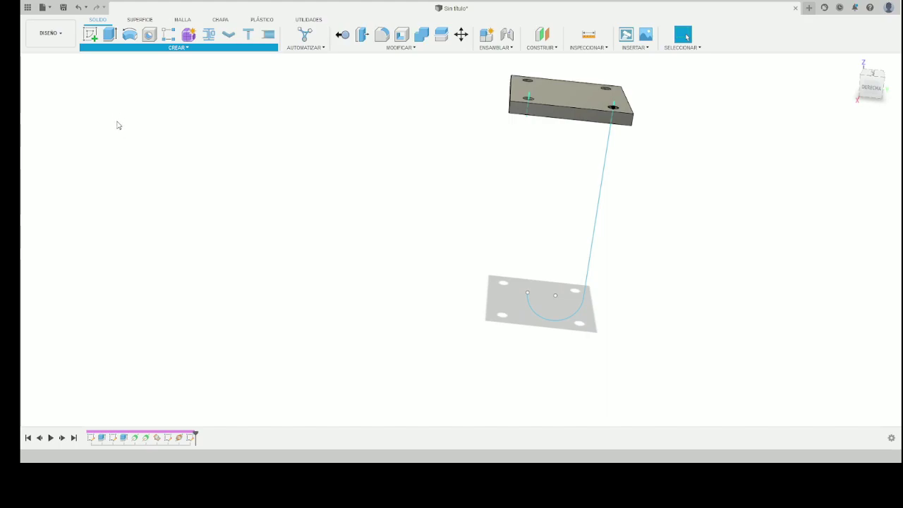
# Sweep a pipe along the J-shaped path to create the solid hooked rod
pyautogui.moveTo(736, 89)
pyautogui.keyDown('shift'); pyautogui.mouseDown(button='middle')
pyautogui.moveTo(650, 87)
pyautogui.moveTo(582, 100)
pyautogui.mouseUp(button='middle'); pyautogui.keyUp('shift')
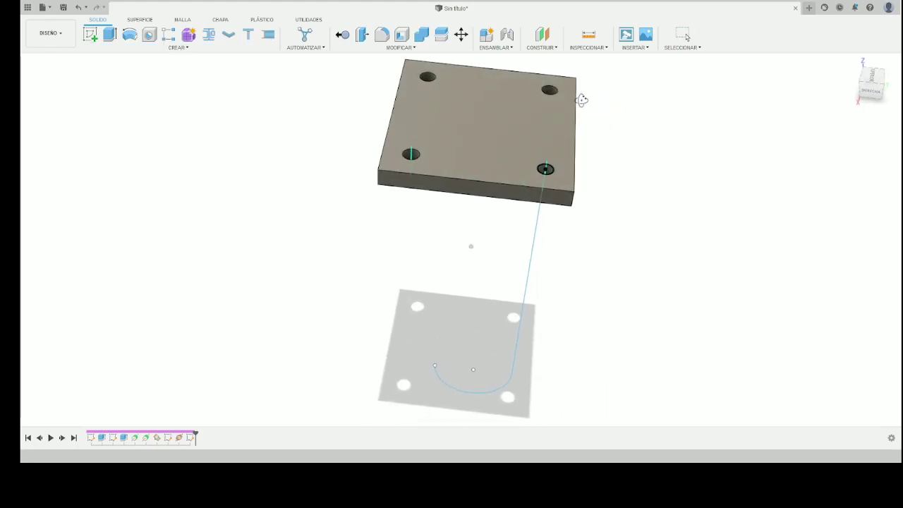
pyautogui.scroll(2, 582, 101)
pyautogui.scroll(3, 566, 139)
pyautogui.click(540, 207)
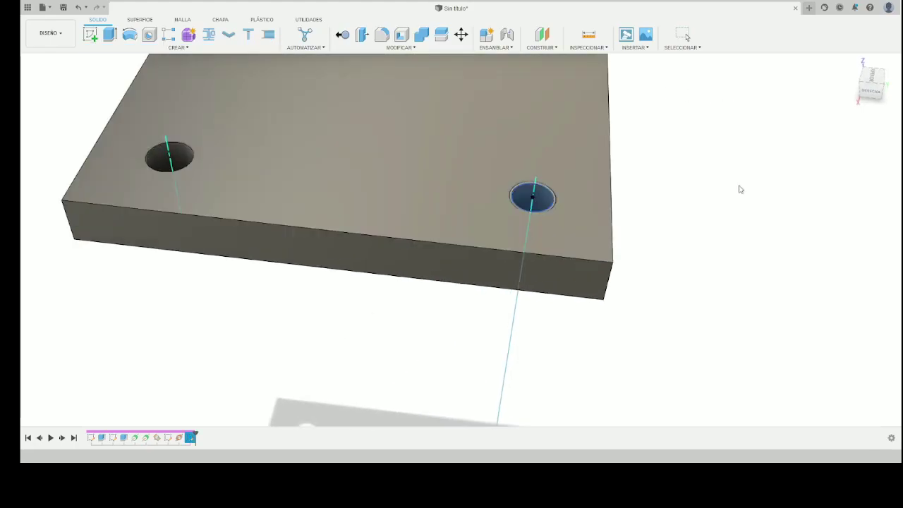
pyautogui.scroll(-3, 599, 299)
pyautogui.scroll(-3, 564, 370)
pyautogui.click(565, 371)
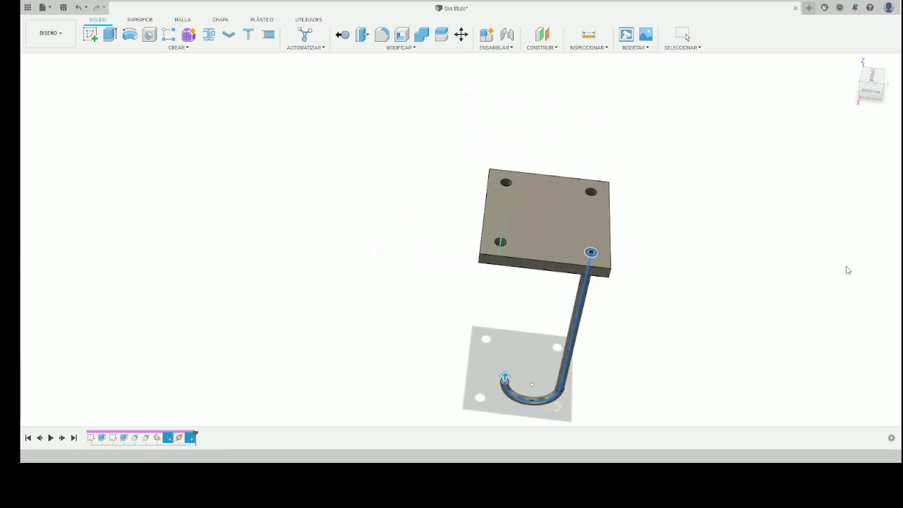
pyautogui.press('Return')
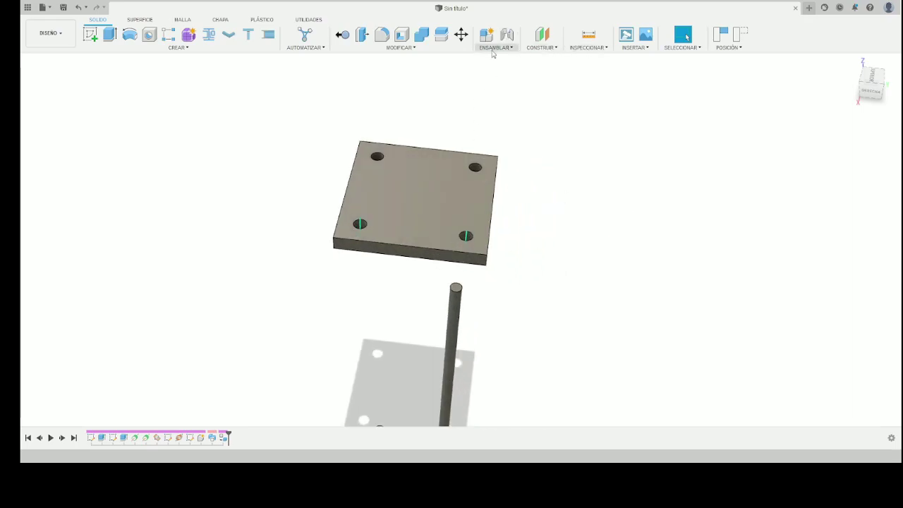
# Joint the rod's top to the plate's right bolt hole so it hangs below
pyautogui.click(507, 34)
pyautogui.scroll(5, 452, 290)
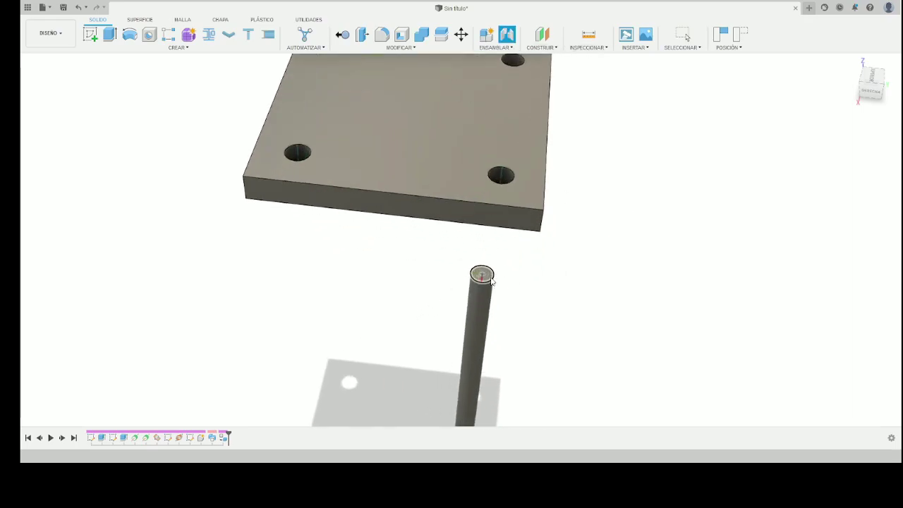
pyautogui.scroll(5, 472, 273)
pyautogui.click(479, 272)
pyautogui.scroll(-5, 476, 273)
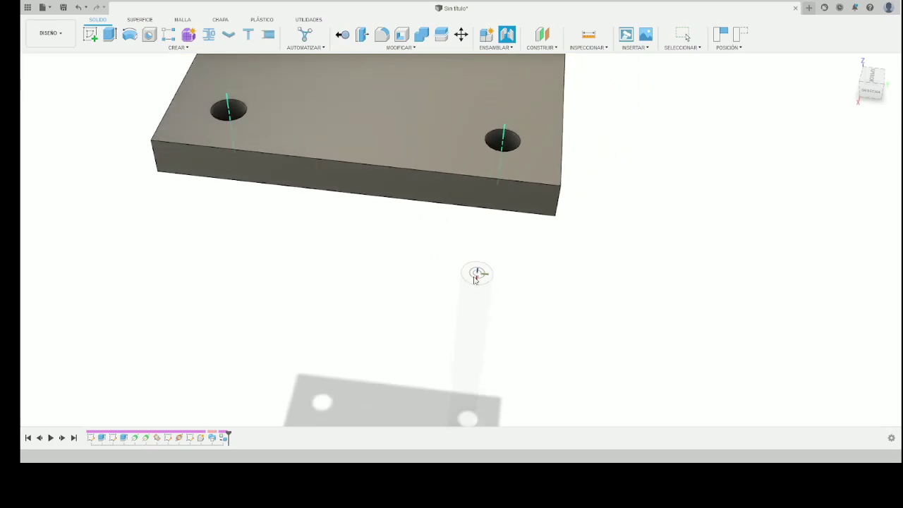
pyautogui.scroll(4, 494, 183)
pyautogui.click(479, 214)
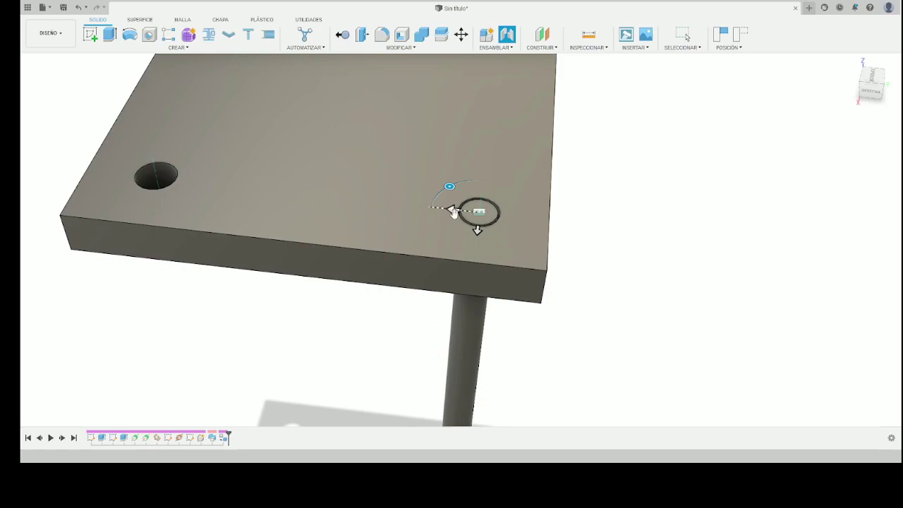
pyautogui.press('Return')
pyautogui.scroll(-5, 615, 238)
pyautogui.keyDown('shift'); pyautogui.moveTo(603, 242); pyautogui.dragTo(575, 282, button='middle'); pyautogui.keyUp('shift')
# Edit the hook sketch, changing the bend dimension from 50 to 20
pyautogui.doubleClick(112, 438)
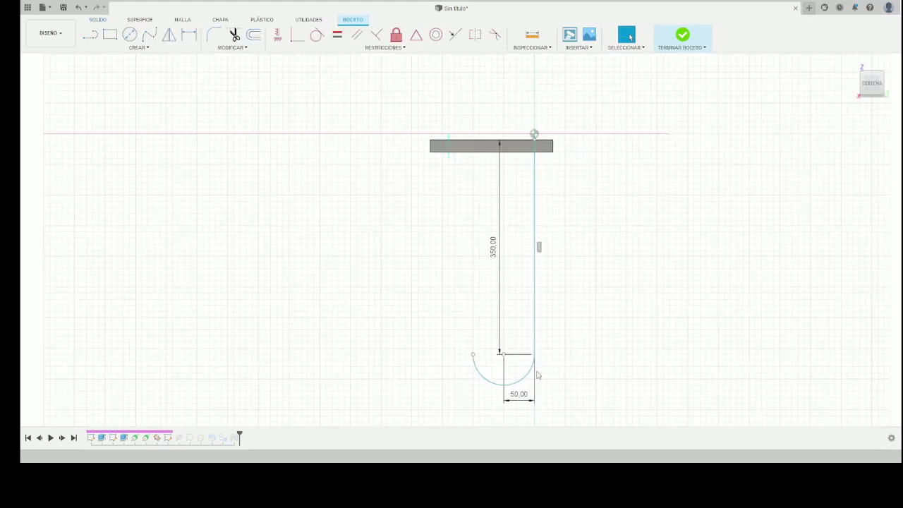
pyautogui.click(683, 36)
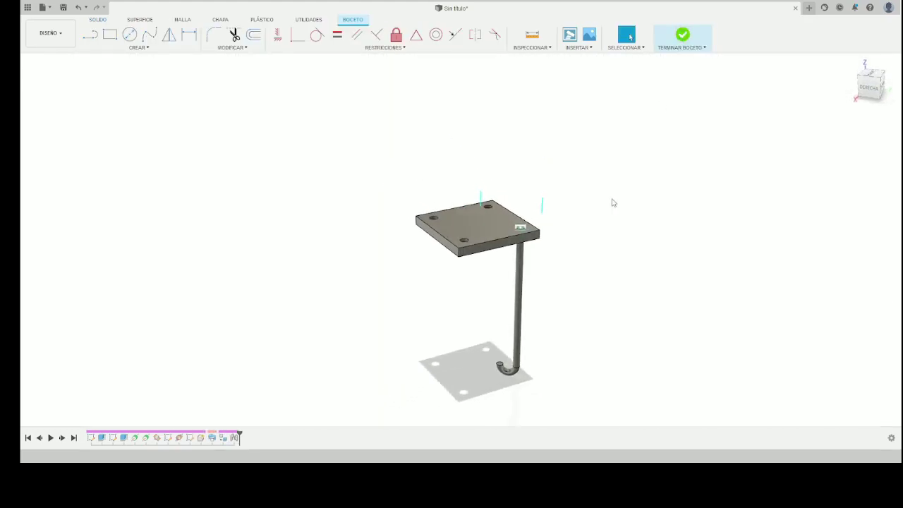
pyautogui.doubleClick(498, 262)
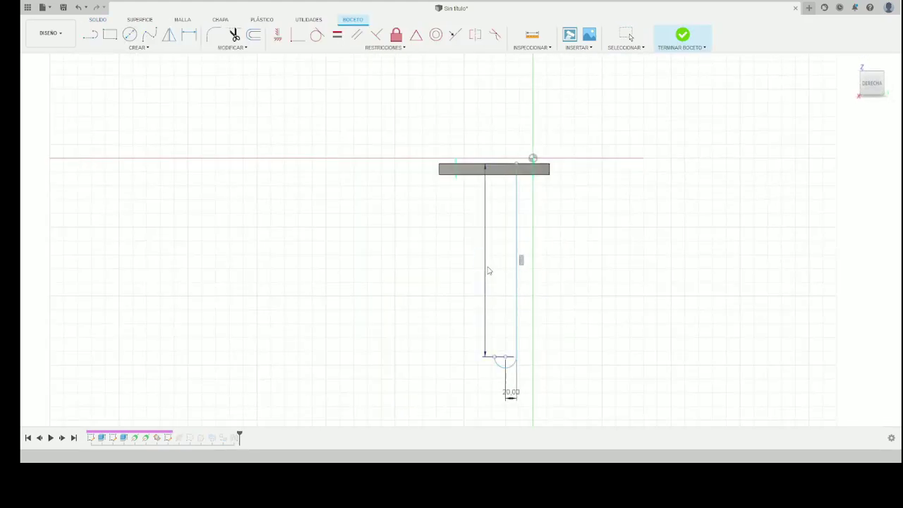
pyautogui.click(683, 35)
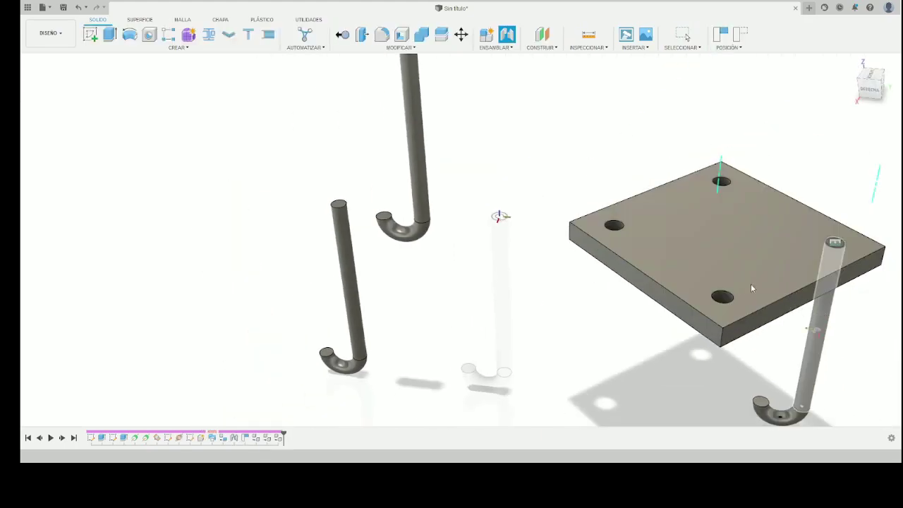
# Joint two more rods into plate holes, rotating one hook to face outward
pyautogui.click(721, 298)
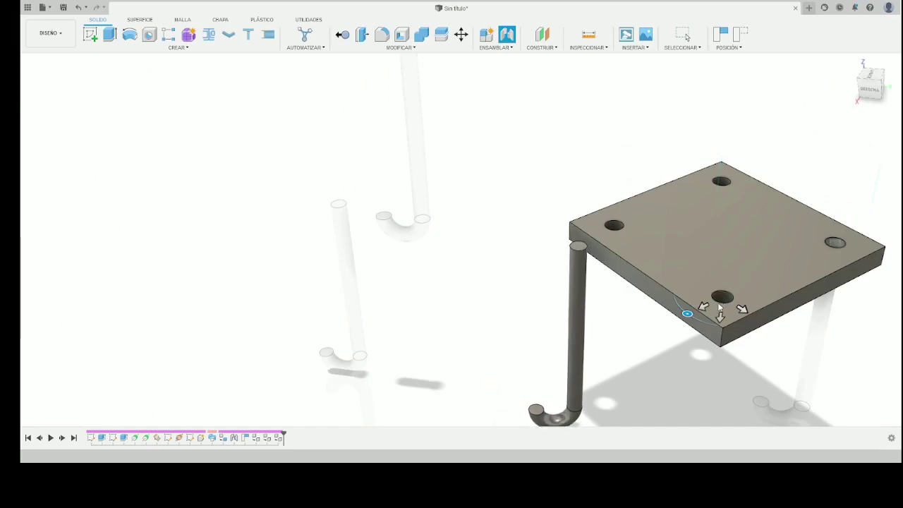
pyautogui.moveTo(614, 311); pyautogui.dragTo(650, 257)
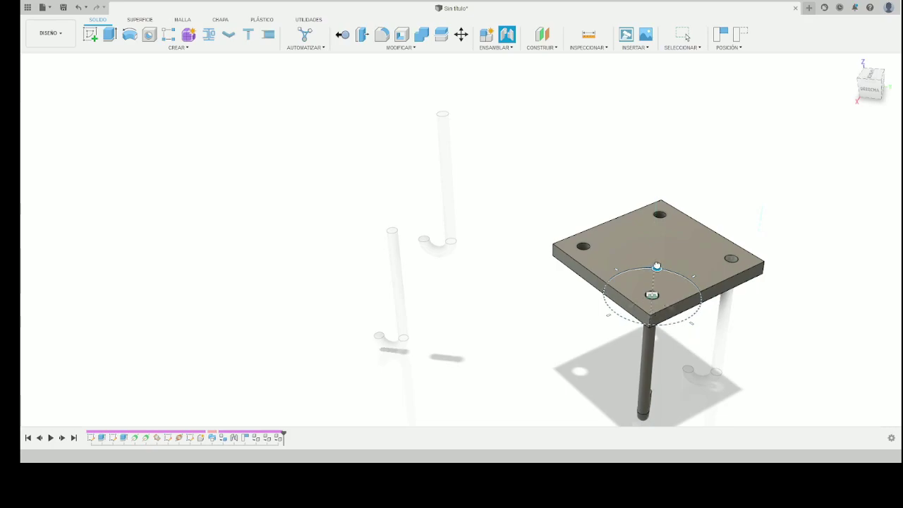
pyautogui.press('Return')
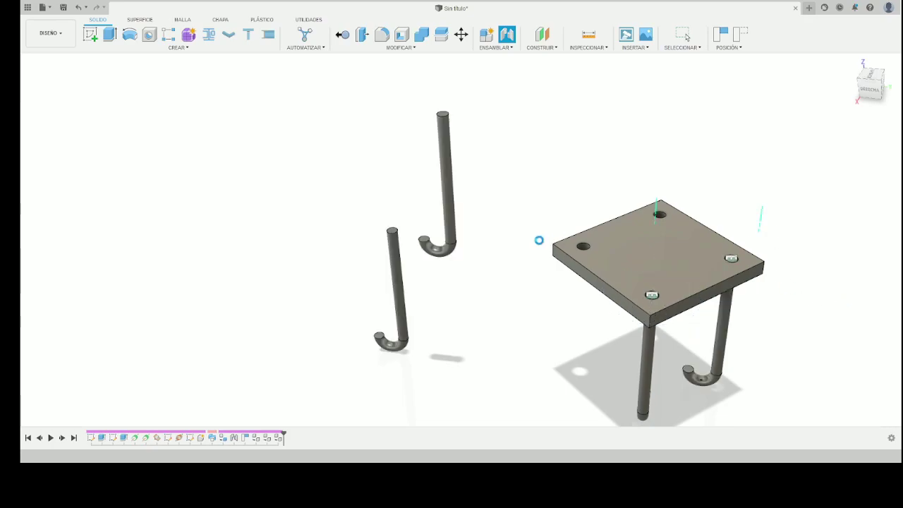
pyautogui.press('j')
pyautogui.scroll(3, 456, 113)
pyautogui.click(439, 112)
pyautogui.scroll(-3, 558, 252)
pyautogui.scroll(3, 558, 252)
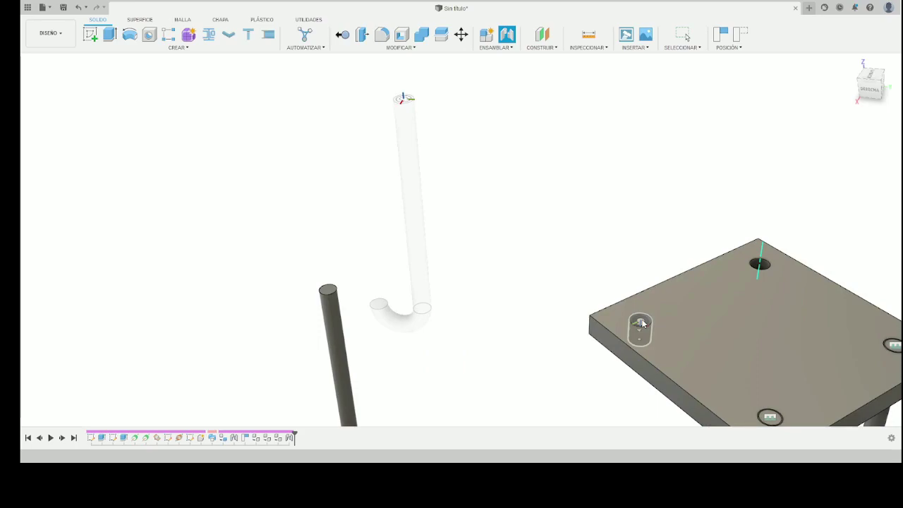
pyautogui.click(685, 323)
pyautogui.press('Return')
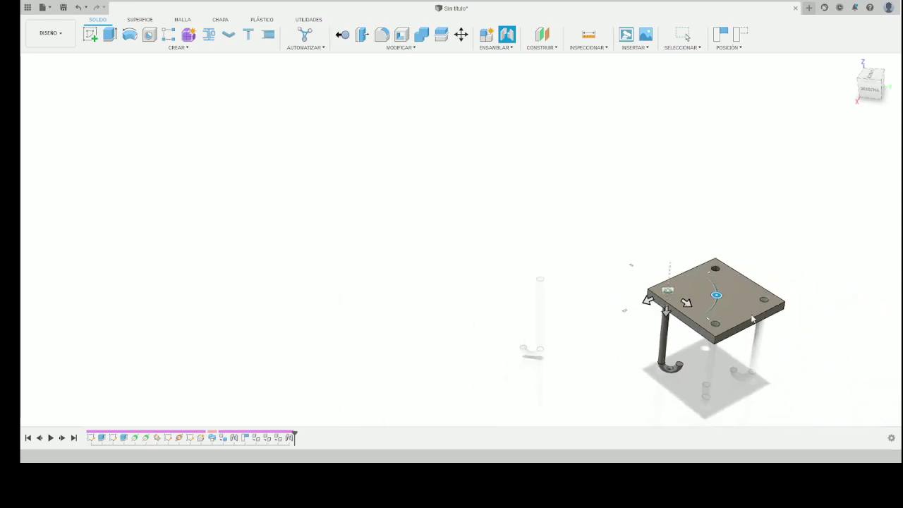
# Joint the last rod into the remaining hole and orbit to review the anchors
pyautogui.scroll(5, 554, 297)
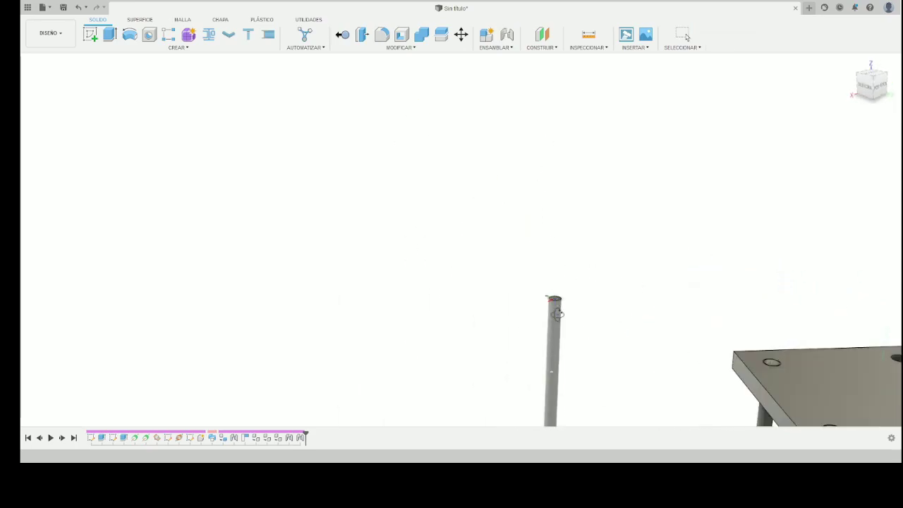
pyautogui.press('j')
pyautogui.click(555, 297)
pyautogui.scroll(-3, 554, 297)
pyautogui.scroll(3, 671, 278)
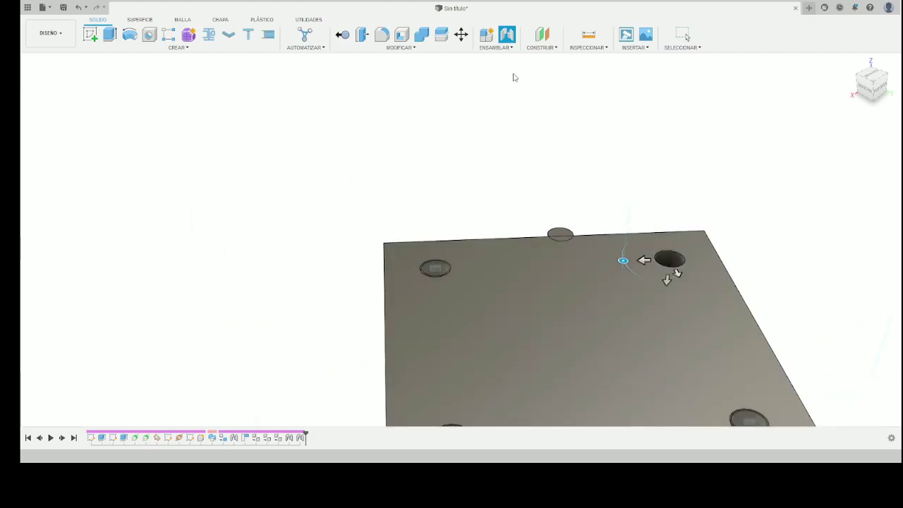
pyautogui.click(674, 272)
pyautogui.press('Return')
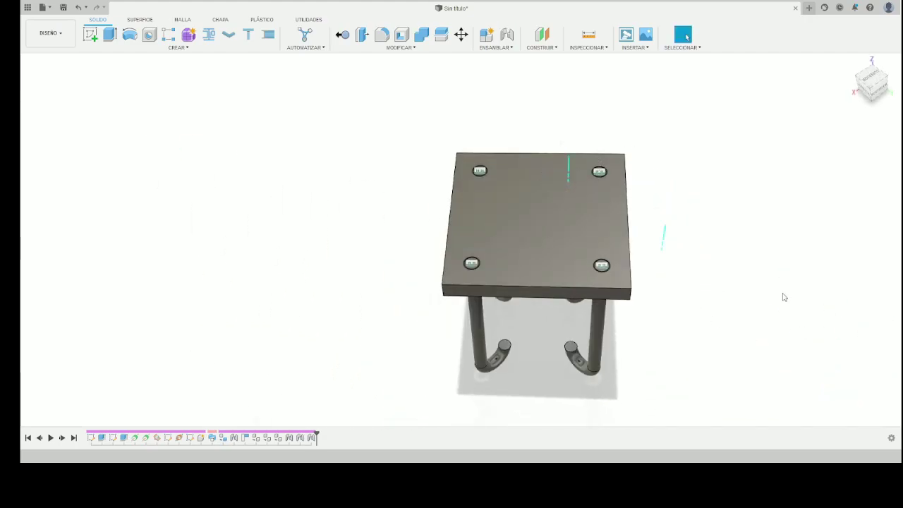
pyautogui.keyDown('shift'); pyautogui.moveTo(741, 237); pyautogui.dragTo(755, 247, button='middle'); pyautogui.keyUp('shift')
pyautogui.scroll(-2, 716, 244)
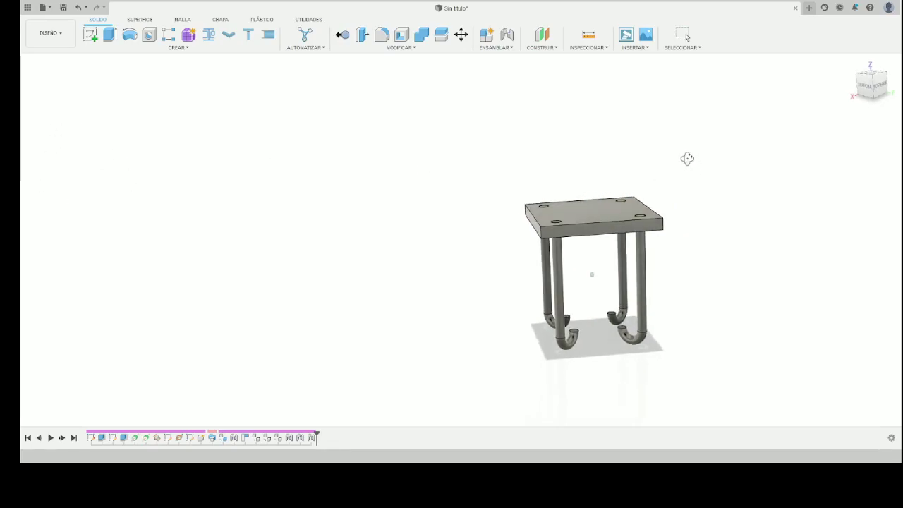
pyautogui.moveTo(686, 157)
pyautogui.keyDown('shift'); pyautogui.mouseDown(button='middle')
pyautogui.moveTo(764, 141)
pyautogui.moveTo(784, 162)
pyautogui.moveTo(739, 161)
pyautogui.mouseUp(button='middle'); pyautogui.keyUp('shift')
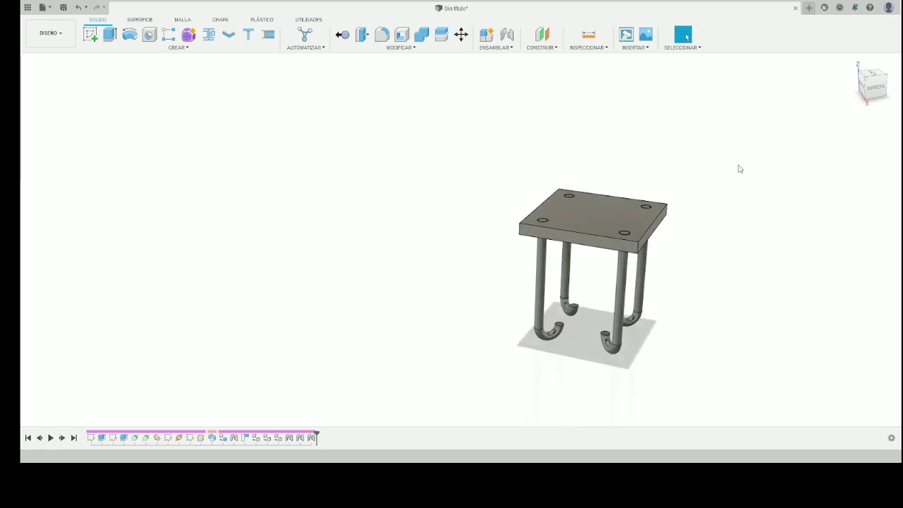
# Sketch a vertical column path line up from the base plate's top centre and finish the sketch
pyautogui.click(97, 21)
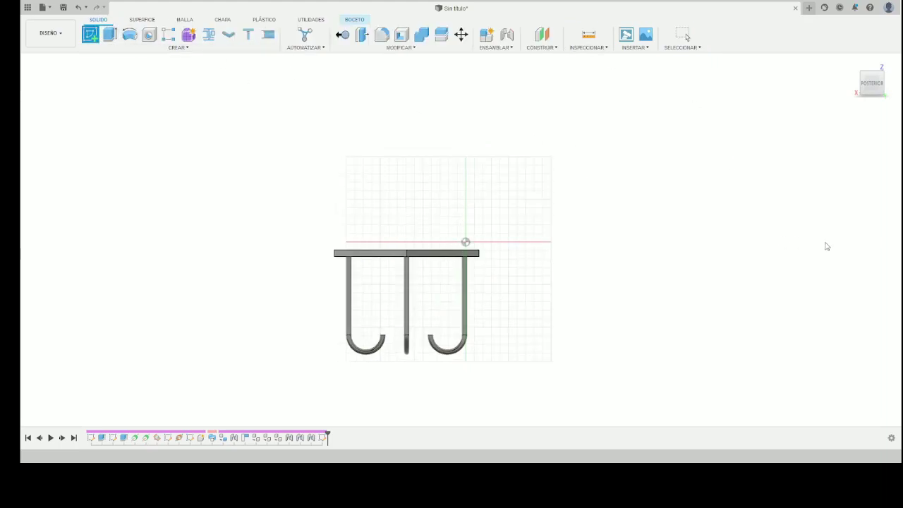
pyautogui.press('l')
pyautogui.scroll(-3, 423, 169)
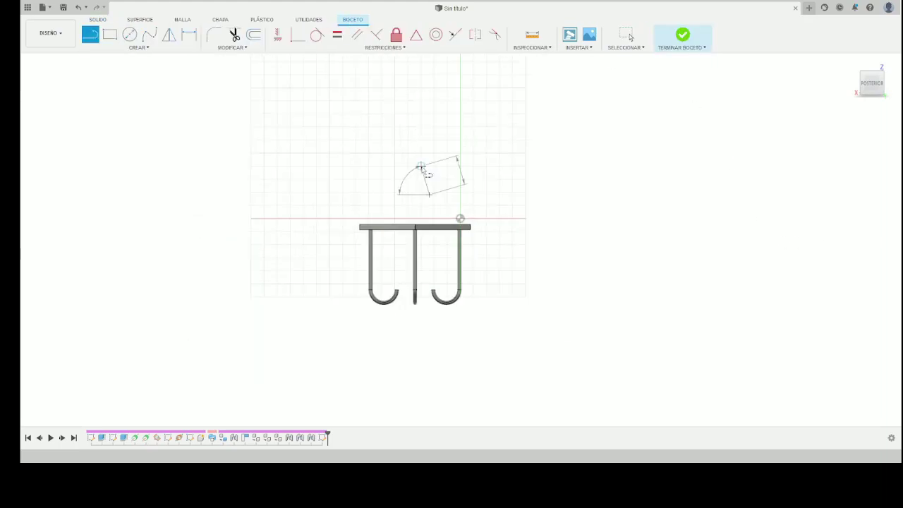
pyautogui.scroll(-2, 421, 166)
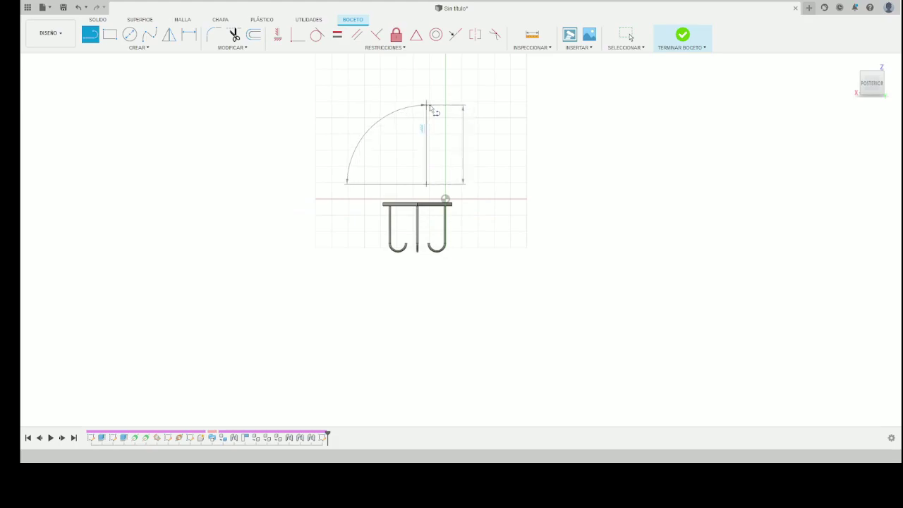
pyautogui.press('Escape')
pyautogui.click(682, 35)
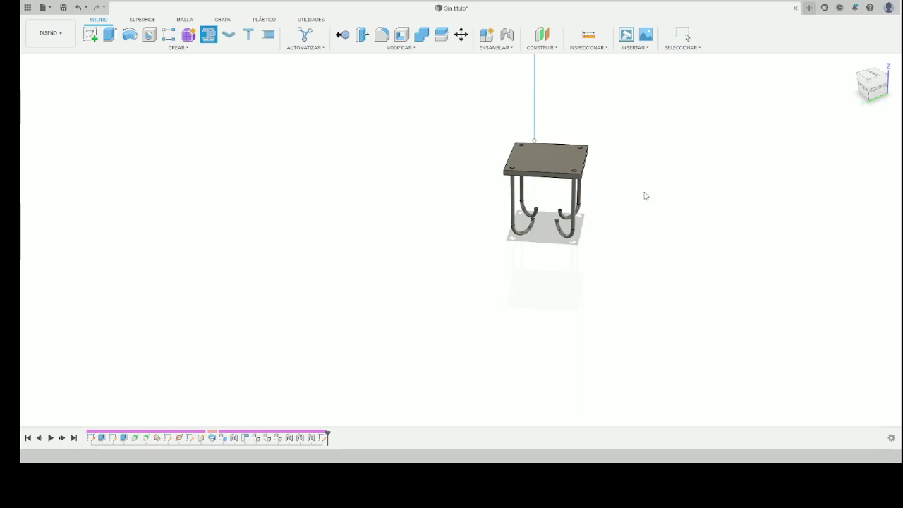
# Joint the I-section column's end point onto the base plate centre so it stands upright
pyautogui.keyDown('shift'); pyautogui.moveTo(628, 338); pyautogui.dragTo(51, 168, button='middle'); pyautogui.keyUp('shift')
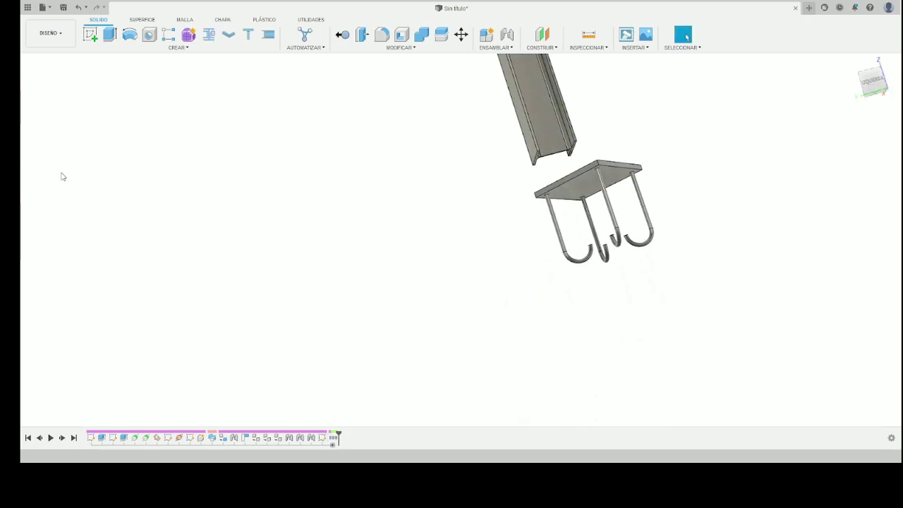
pyautogui.scroll(10, 558, 169)
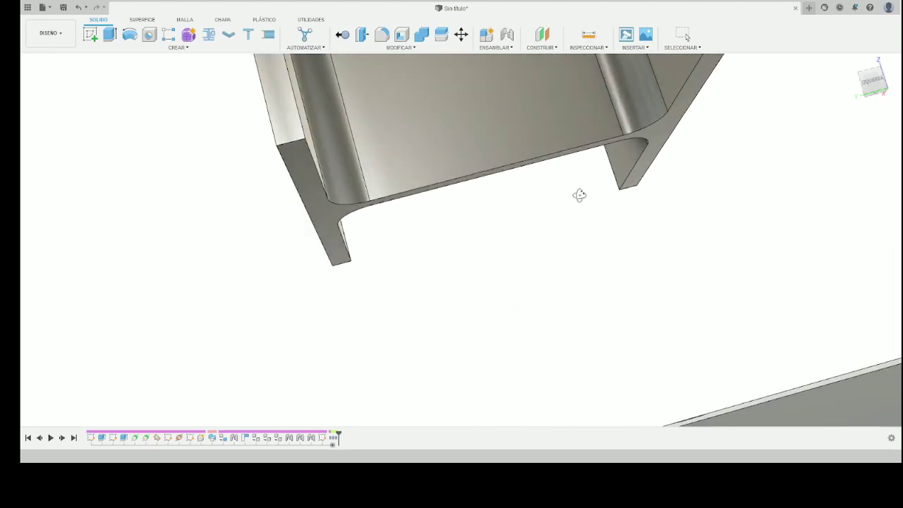
pyautogui.press('j')
pyautogui.click(499, 169)
pyautogui.scroll(-10, 508, 155)
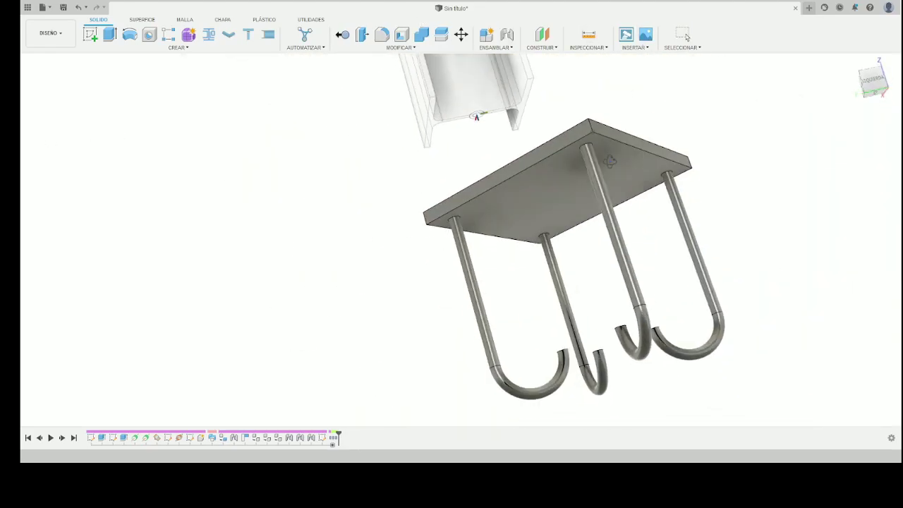
pyautogui.scroll(3, 525, 131)
pyautogui.click(525, 132)
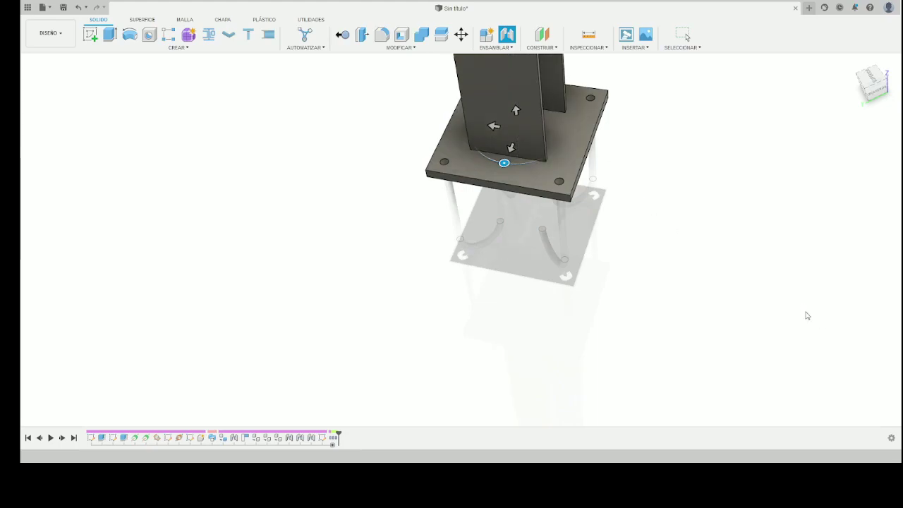
# Orbit to check the seated column from low side, front and channel views
pyautogui.keyDown('shift'); pyautogui.moveTo(730, 233); pyautogui.dragTo(732, 165, button='middle'); pyautogui.keyUp('shift')
pyautogui.scroll(-2, 647, 240)
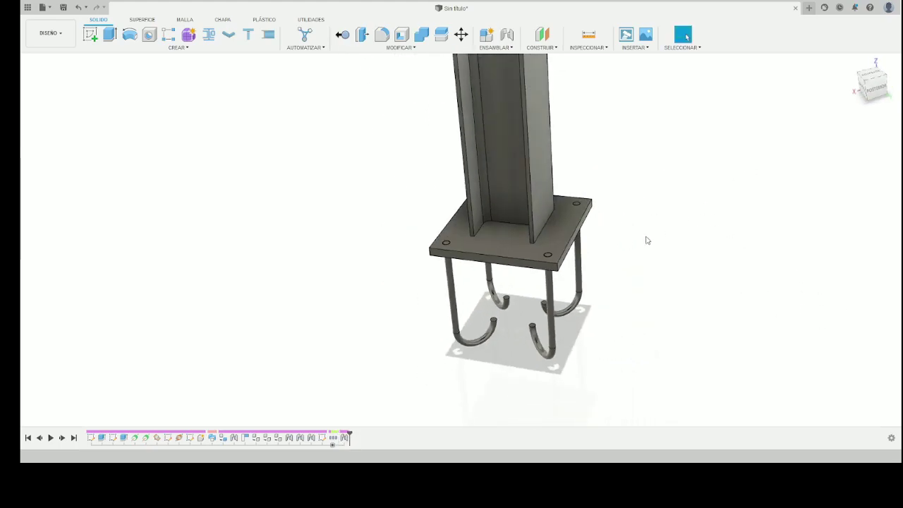
pyautogui.scroll(-5, 645, 224)
pyautogui.scroll(3, 543, 225)
pyautogui.keyDown('shift'); pyautogui.moveTo(543, 225); pyautogui.dragTo(615, 118, button='middle'); pyautogui.keyUp('shift')
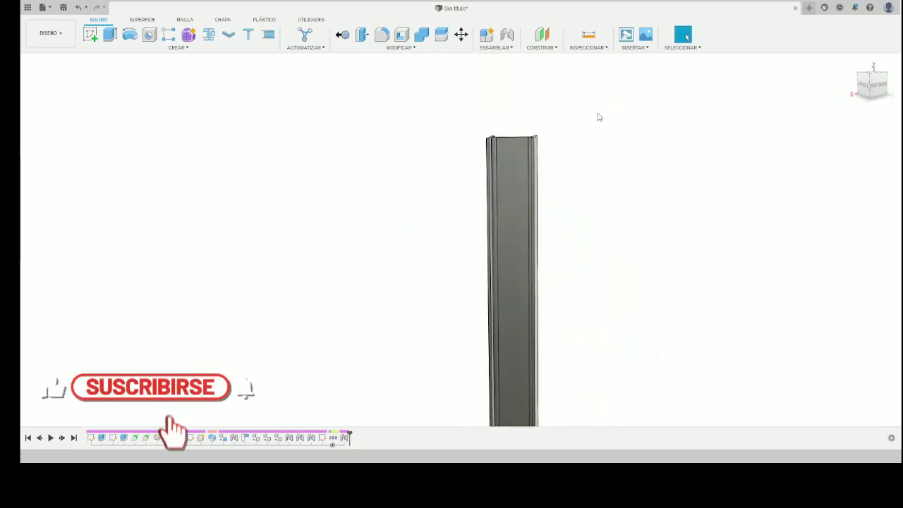
pyautogui.scroll(3, 754, 69)
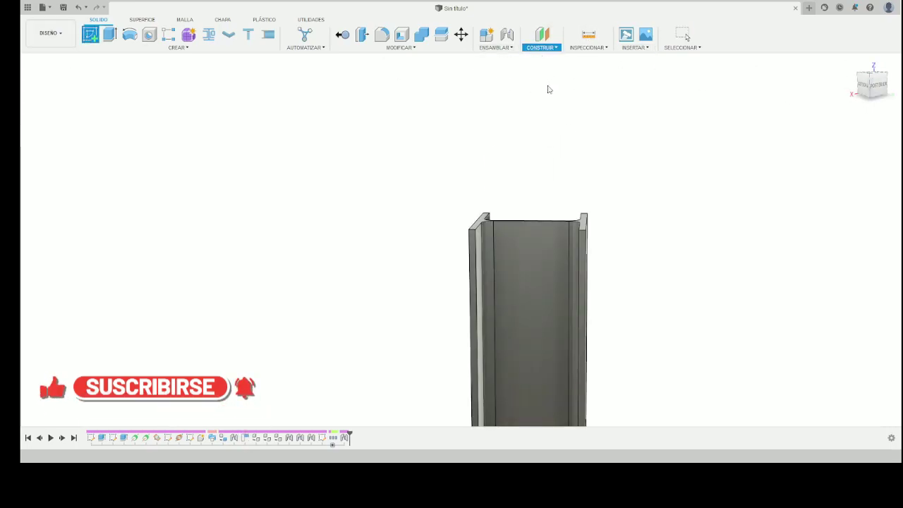
pyautogui.moveTo(510, 222)
pyautogui.keyDown('shift'); pyautogui.mouseDown(button='middle')
pyautogui.moveTo(604, 185)
pyautogui.moveTo(730, 189)
pyautogui.mouseUp(button='middle'); pyautogui.keyUp('shift')
# Start a sketch on the column plane and draw the sloping rafter line from the column top
pyautogui.click(558, 166)
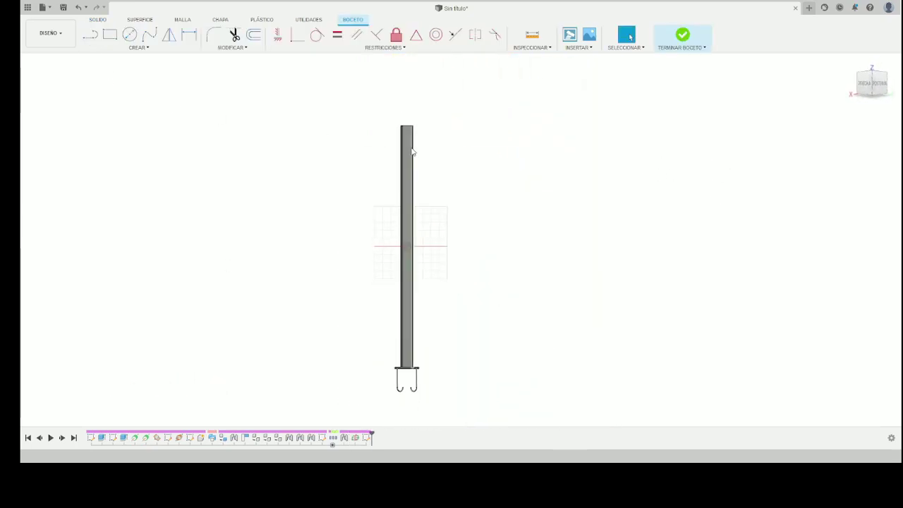
pyautogui.press('l')
pyautogui.scroll(5, 406, 396)
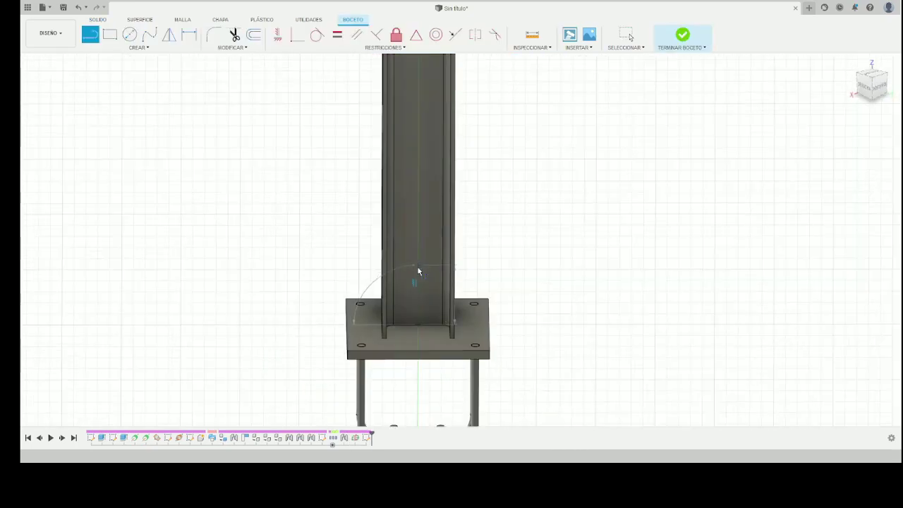
pyautogui.keyDown('shift'); pyautogui.moveTo(418, 272); pyautogui.dragTo(518, 105, button='middle'); pyautogui.keyUp('shift')
pyautogui.scroll(-3, 518, 106)
pyautogui.scroll(4, 463, 178)
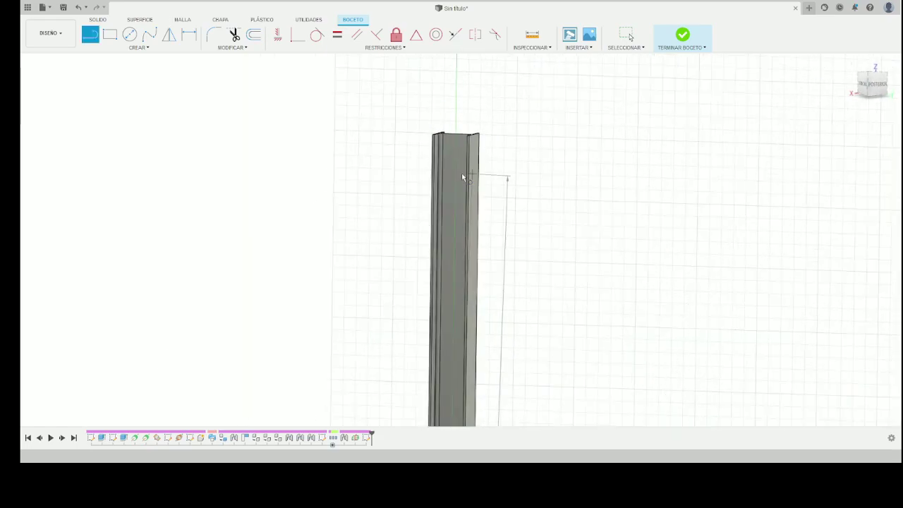
pyautogui.keyDown('shift'); pyautogui.moveTo(462, 178); pyautogui.dragTo(451, 161, button='middle'); pyautogui.keyUp('shift')
pyautogui.press('Escape')
pyautogui.scroll(-3, 446, 373)
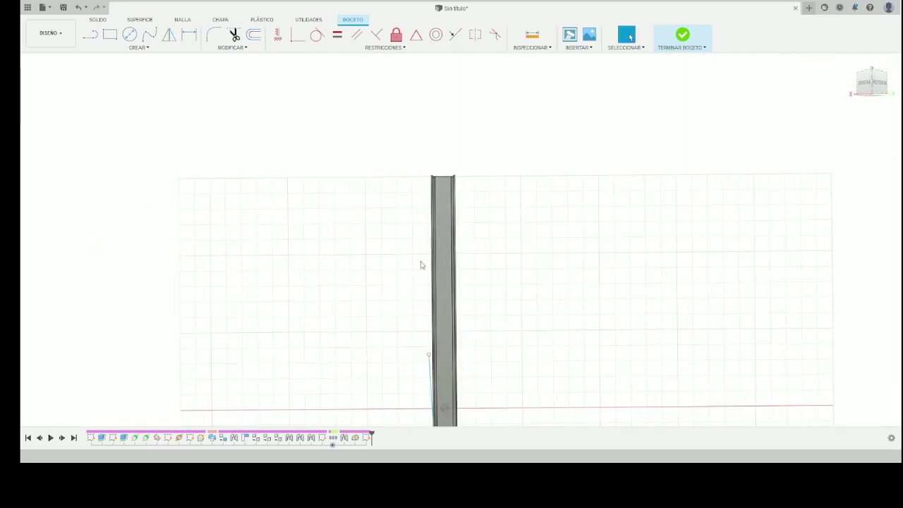
pyautogui.click(423, 418)
pyautogui.scroll(-1, 379, 203)
pyautogui.scroll(-3, 439, 339)
pyautogui.scroll(3, 439, 339)
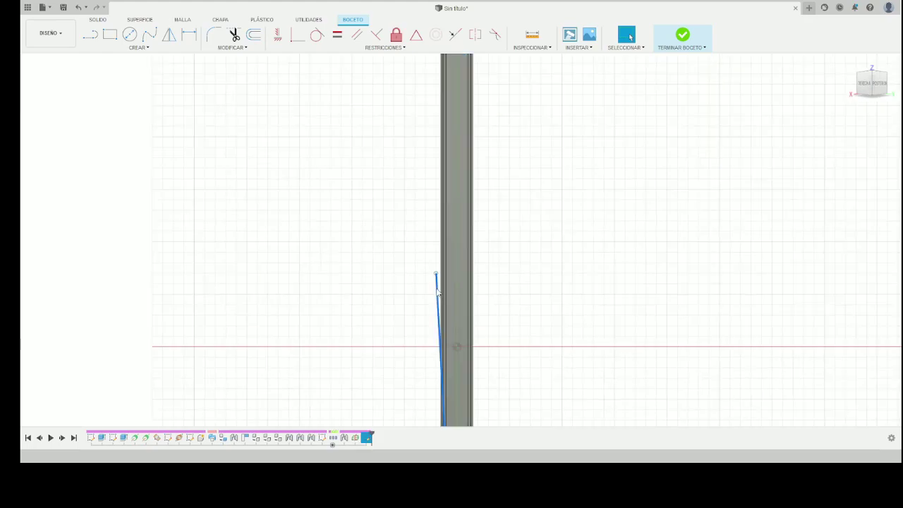
pyautogui.scroll(-3, 403, 214)
pyautogui.scroll(3, 423, 396)
pyautogui.scroll(2, 434, 357)
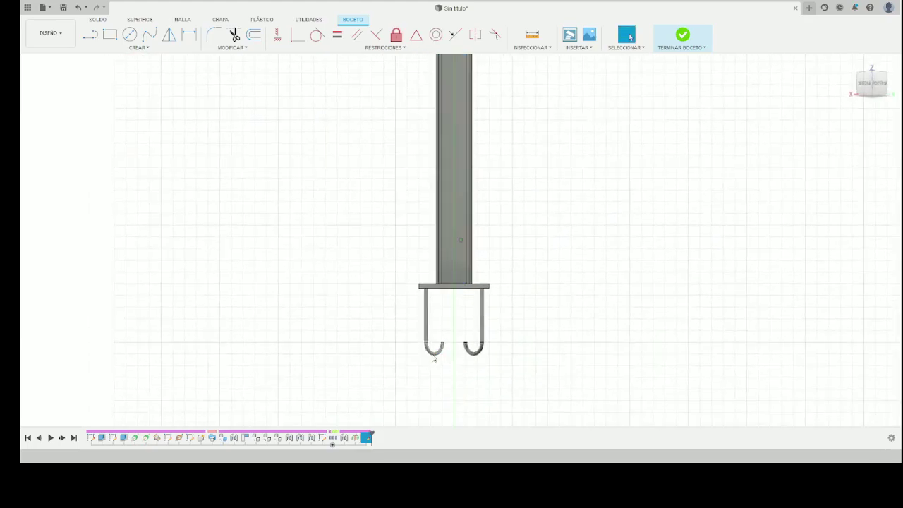
pyautogui.scroll(-3, 446, 269)
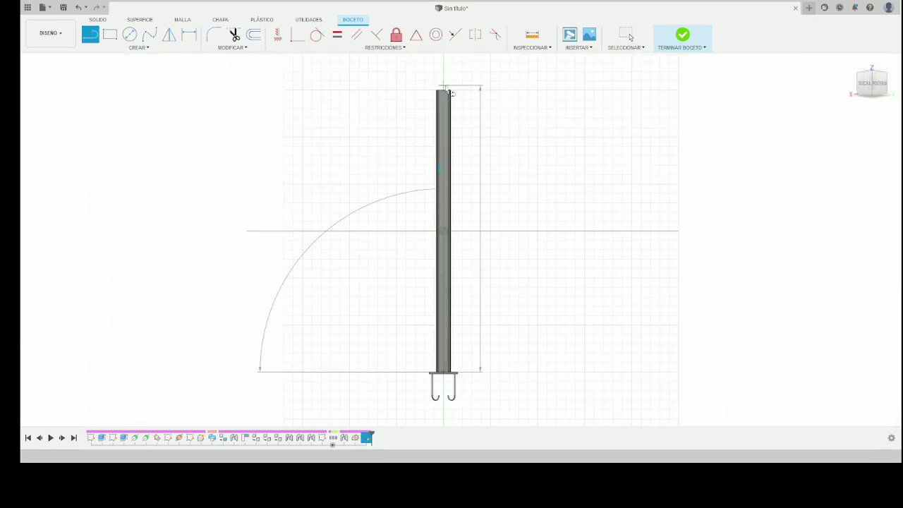
pyautogui.scroll(3, 446, 98)
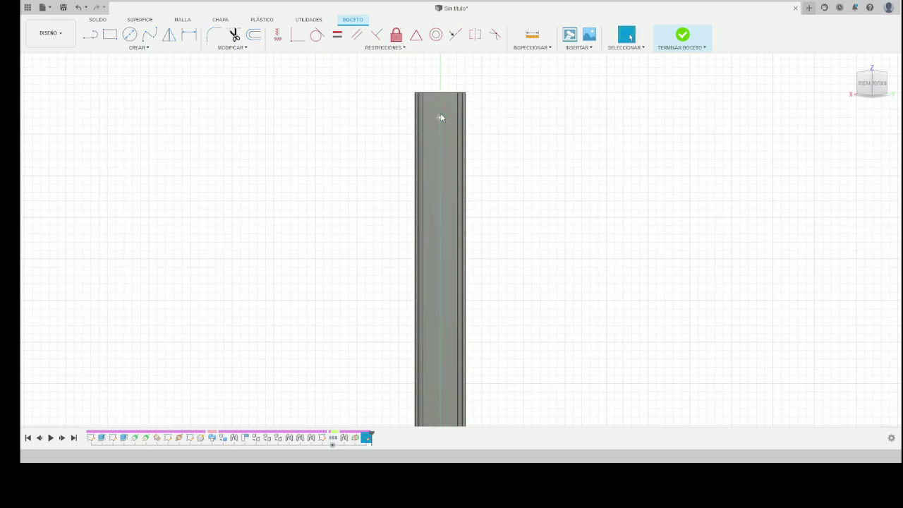
pyautogui.scroll(-2, 384, 173)
pyautogui.scroll(-2, 327, 179)
# Dimension the rafter line 2900 up the column, 2500 long at 15°, and finish the sketch
pyautogui.press('d')
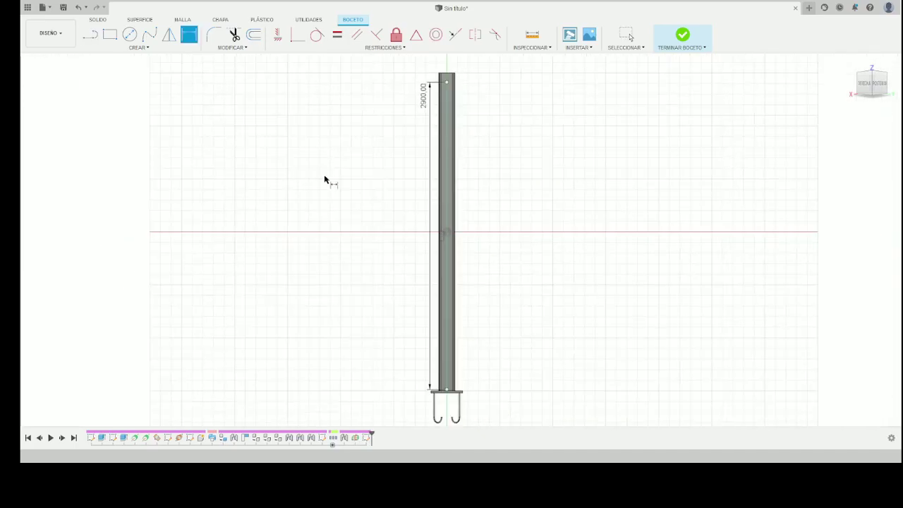
pyautogui.scroll(3, 478, 117)
pyautogui.scroll(-2, 522, 110)
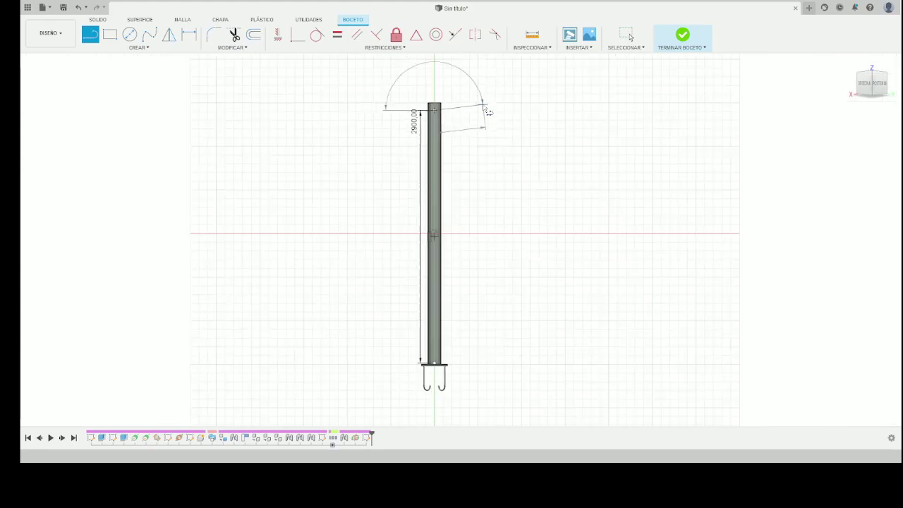
pyautogui.scroll(-2, 551, 100)
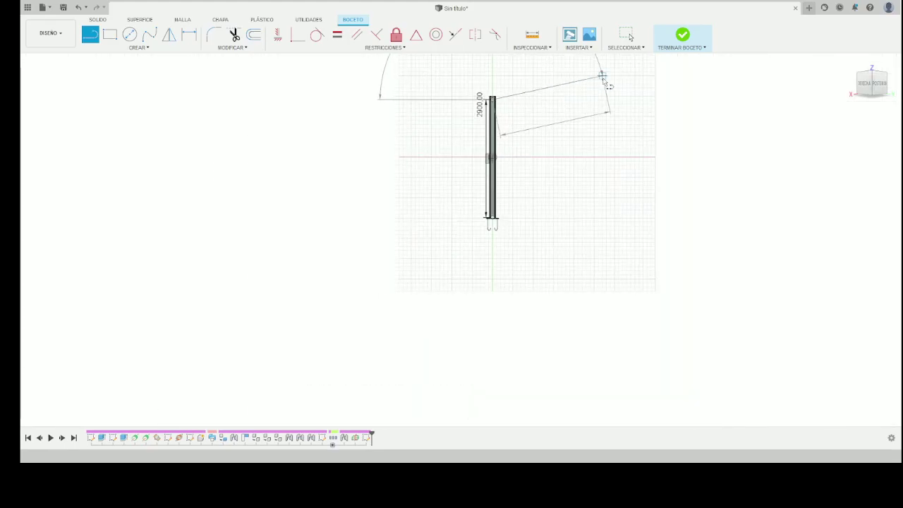
pyautogui.scroll(1, 558, 79)
pyautogui.scroll(3, 494, 113)
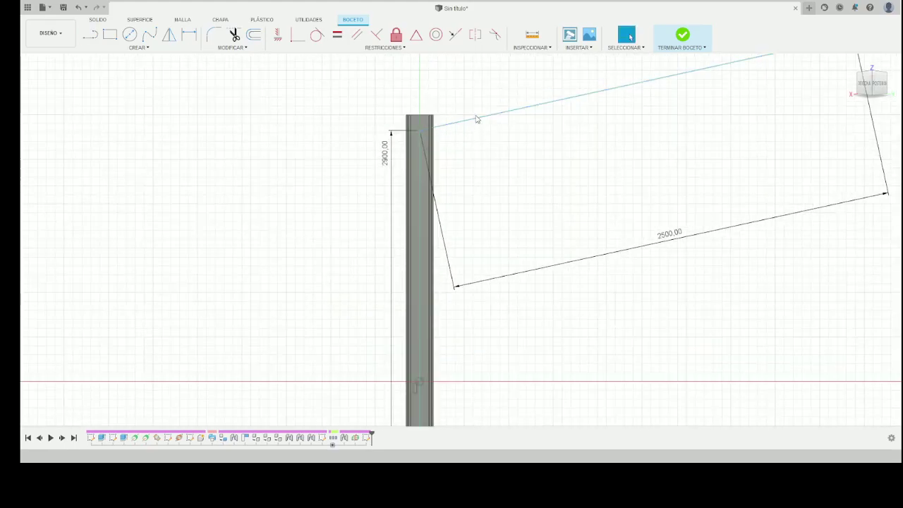
pyautogui.scroll(2, 457, 125)
pyautogui.click(448, 128)
pyautogui.scroll(-3, 448, 212)
pyautogui.scroll(3, 424, 353)
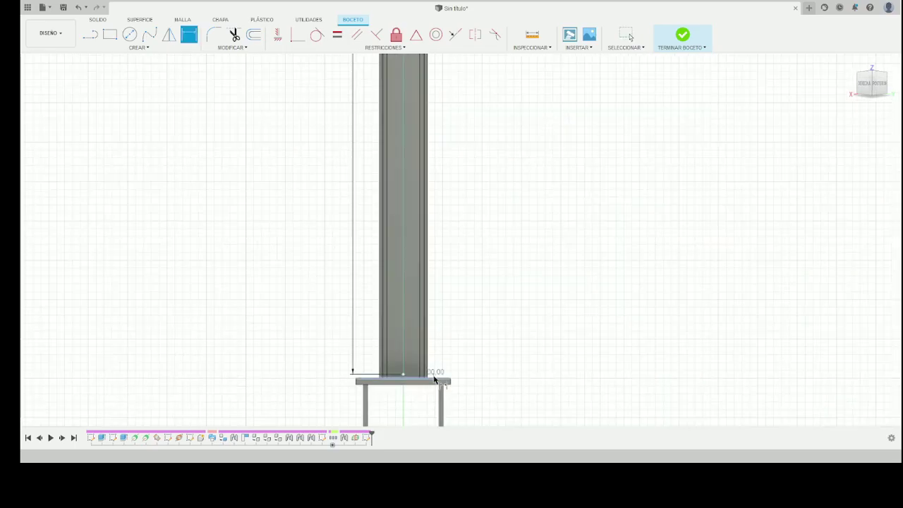
pyautogui.scroll(-3, 518, 172)
pyautogui.scroll(2, 550, 198)
pyautogui.click(531, 339)
pyautogui.write('15')
pyautogui.press('Return')
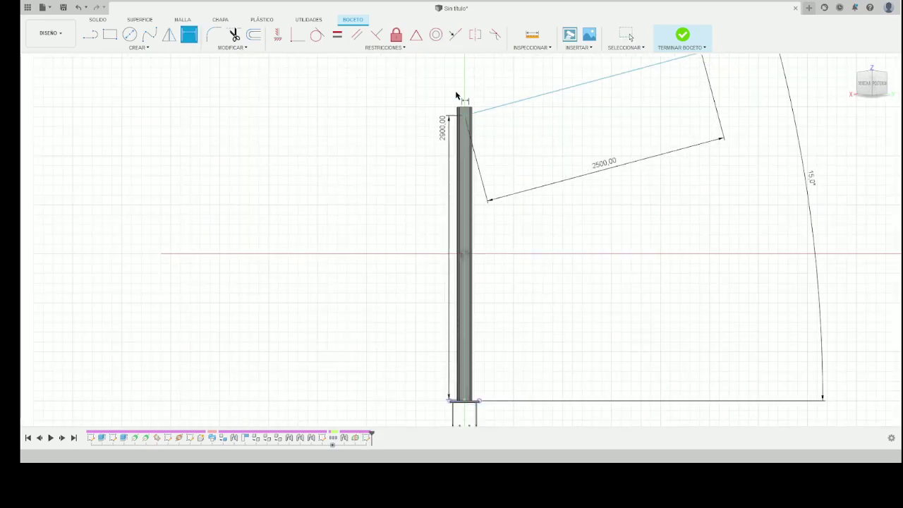
pyautogui.scroll(-3, 420, 110)
pyautogui.scroll(4, 522, 77)
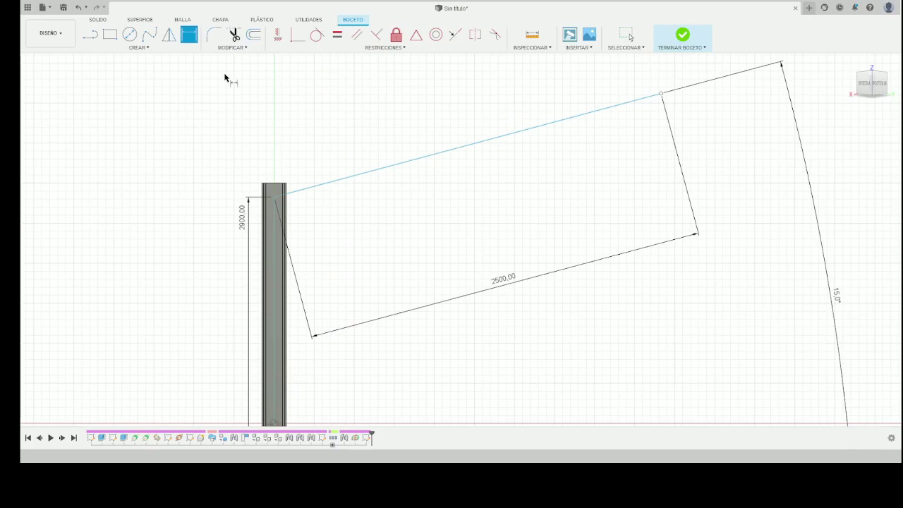
pyautogui.click(667, 46)
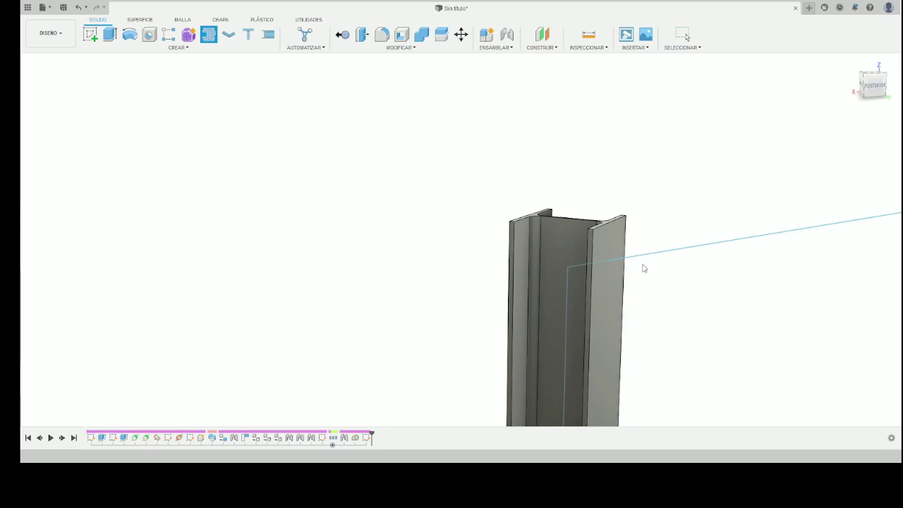
# Orbit around the frame to inspect the new I-beam rafter on its 15° path
pyautogui.moveTo(769, 154)
pyautogui.keyDown('shift'); pyautogui.mouseDown(button='middle')
pyautogui.moveTo(732, 171)
pyautogui.moveTo(709, 160)
pyautogui.moveTo(694, 175)
pyautogui.mouseUp(button='middle'); pyautogui.keyUp('shift')
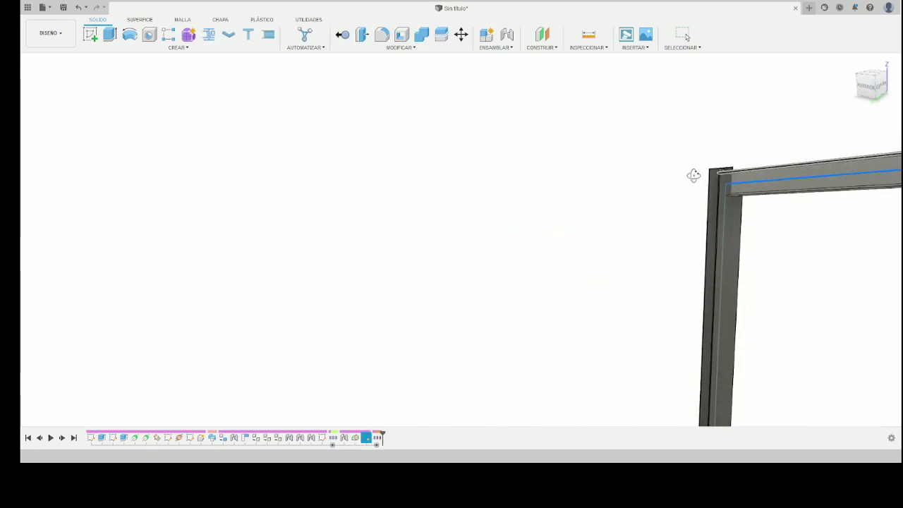
pyautogui.scroll(2, 762, 170)
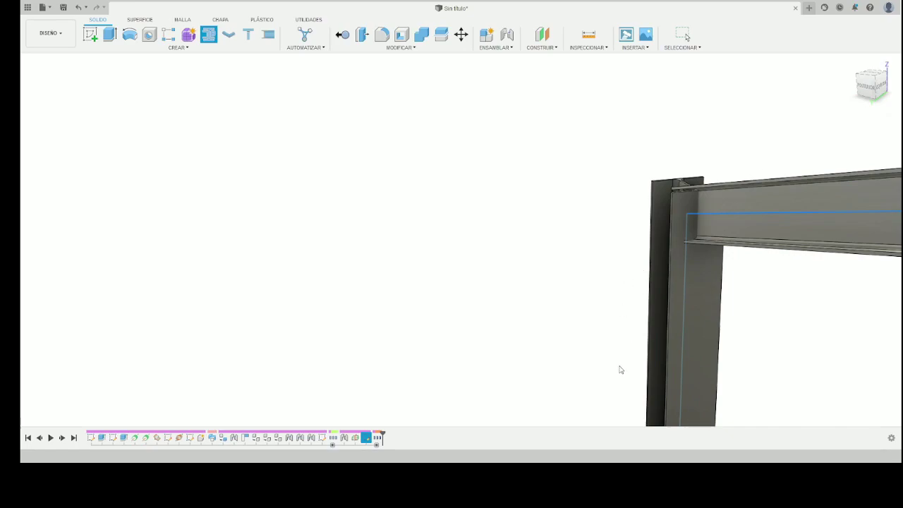
pyautogui.moveTo(620, 370)
pyautogui.keyDown('shift'); pyautogui.mouseDown(button='middle')
pyautogui.moveTo(696, 153)
pyautogui.moveTo(732, 157)
pyautogui.moveTo(797, 142)
pyautogui.moveTo(798, 155)
pyautogui.mouseUp(button='middle'); pyautogui.keyUp('shift')
pyautogui.scroll(-1, 798, 154)
pyautogui.scroll(-1, 784, 165)
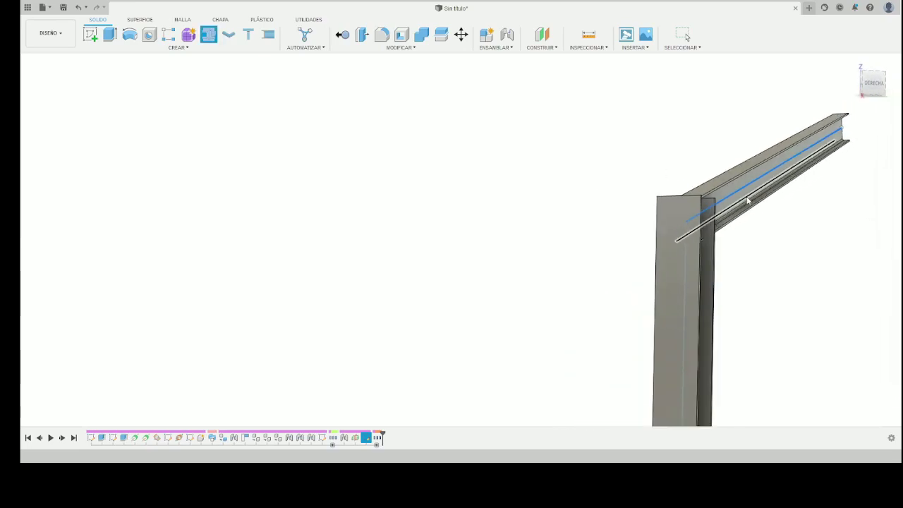
pyautogui.scroll(-1, 762, 183)
pyautogui.scroll(-1, 743, 195)
pyautogui.keyDown('shift'); pyautogui.moveTo(744, 196); pyautogui.dragTo(674, 378, button='middle'); pyautogui.keyUp('shift')
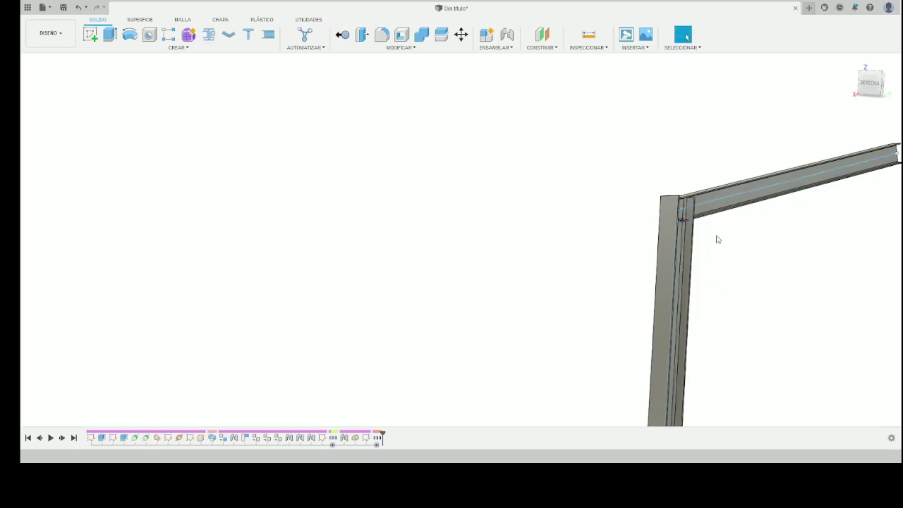
pyautogui.keyDown('shift'); pyautogui.moveTo(718, 239); pyautogui.dragTo(700, 204, button='middle'); pyautogui.keyUp('shift')
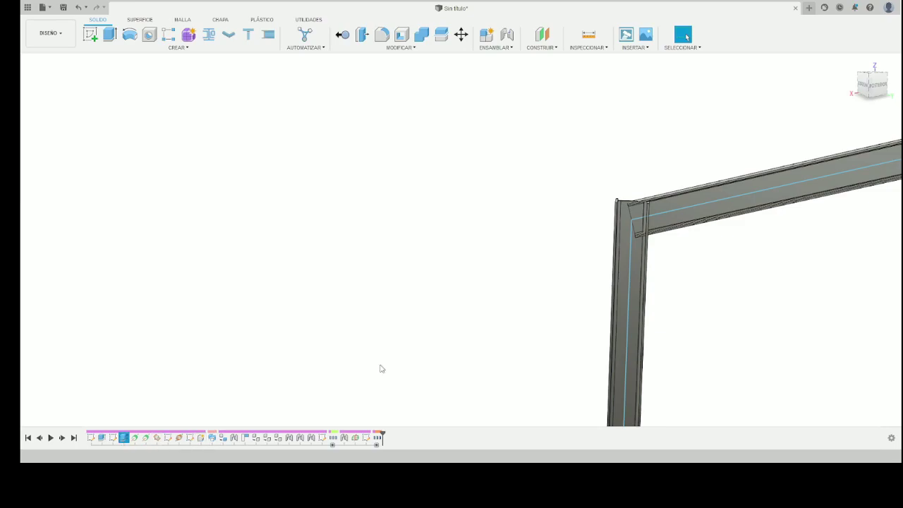
pyautogui.scroll(1, 688, 189)
pyautogui.scroll(2, 688, 188)
pyautogui.scroll(3, 689, 189)
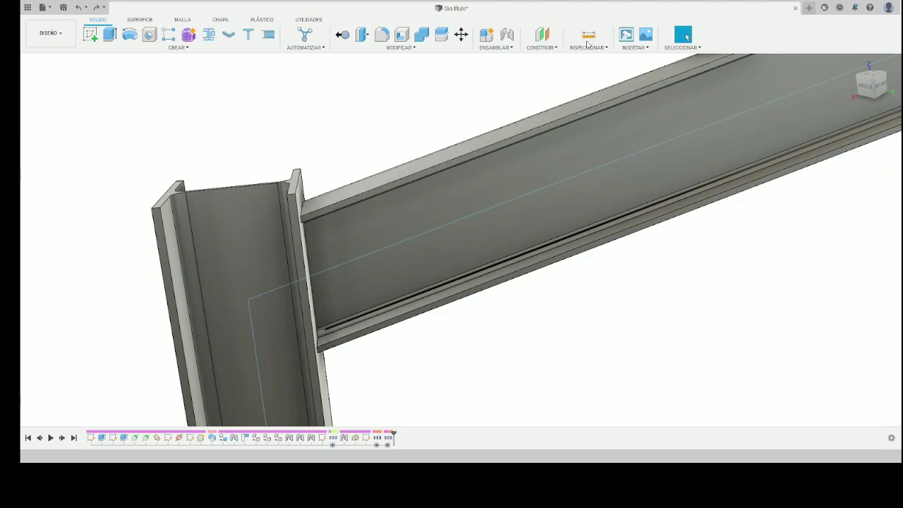
pyautogui.scroll(2, 209, 138)
pyautogui.scroll(1, 209, 138)
# Check the column's top edge, revise the rafter start height to 2684 and finish the sketch
pyautogui.click(210, 139)
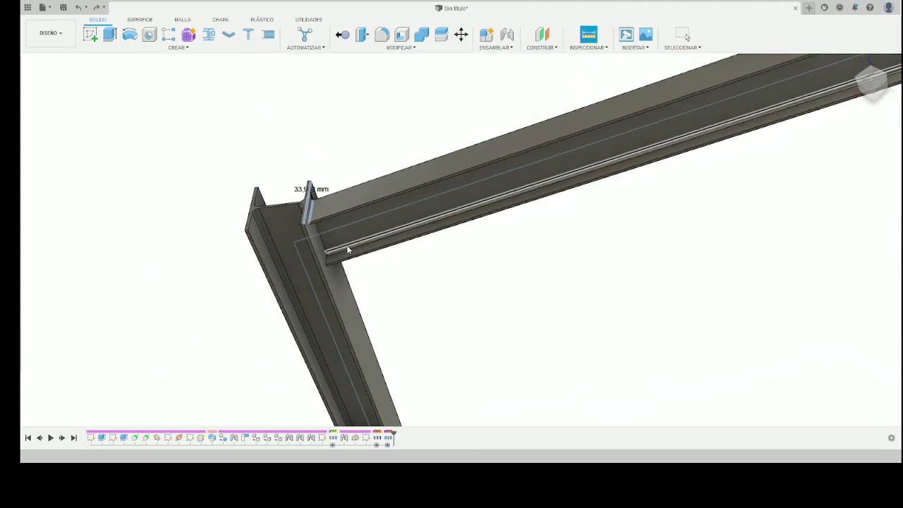
pyautogui.scroll(-5, 397, 277)
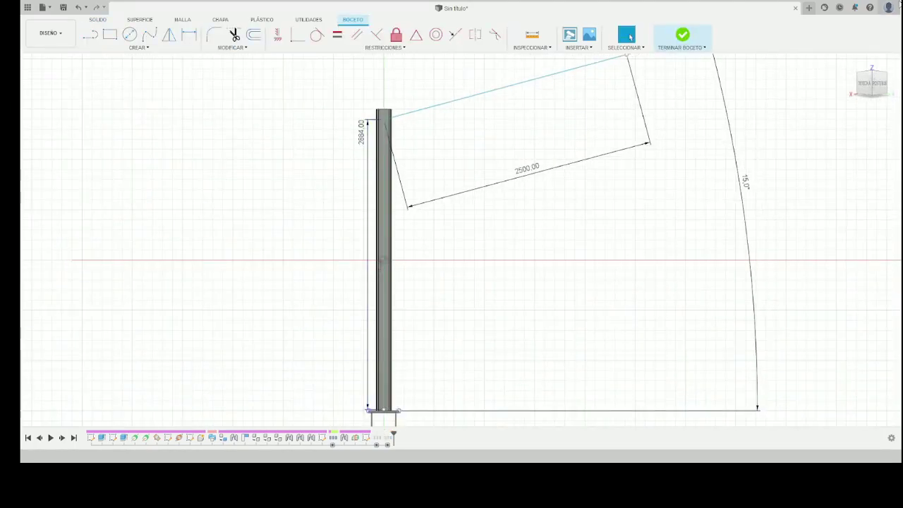
pyautogui.click(683, 36)
pyautogui.moveTo(542, 131)
pyautogui.keyDown('shift'); pyautogui.mouseDown(button='middle')
pyautogui.moveTo(363, 112)
pyautogui.moveTo(375, 109)
pyautogui.mouseUp(button='middle'); pyautogui.keyUp('shift')
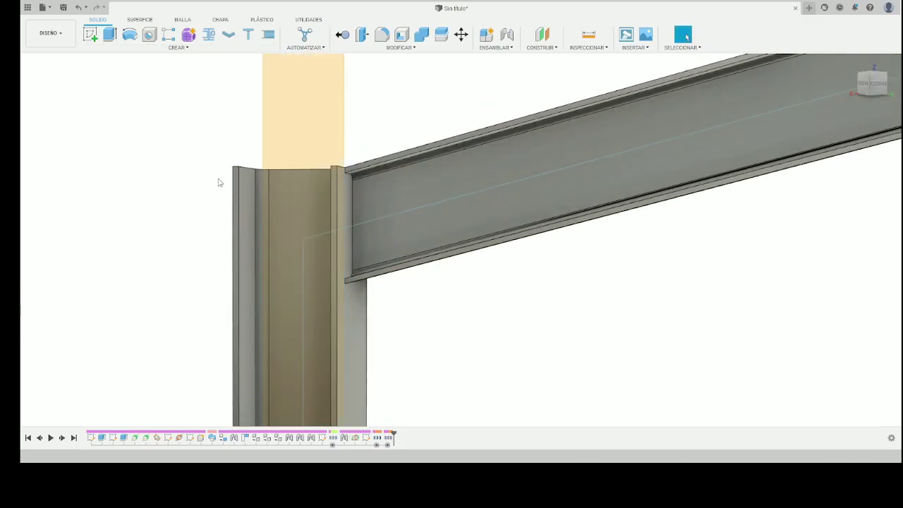
# Sketch the gusset triangle at the corner, 200 down the column and 600 along the rafter
pyautogui.click(280, 145)
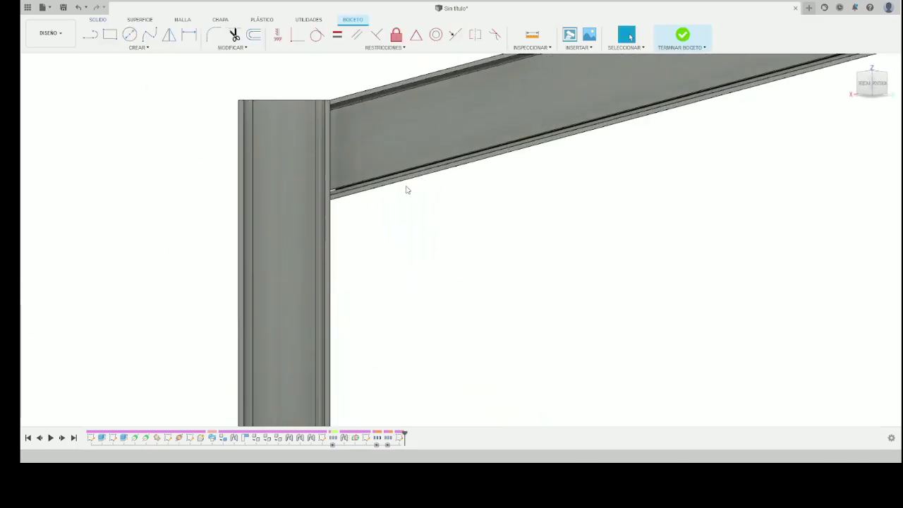
pyautogui.scroll(3, 304, 219)
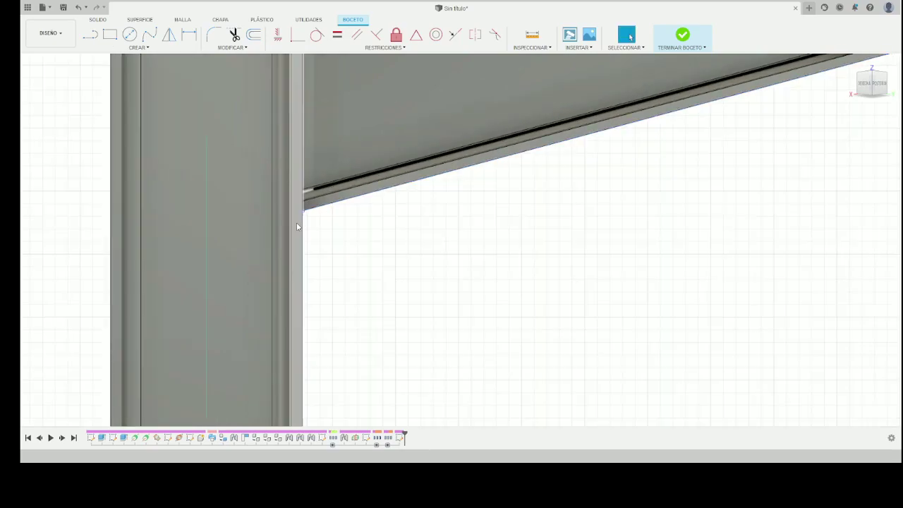
pyautogui.press('l')
pyautogui.scroll(-5, 306, 218)
pyautogui.click(313, 254)
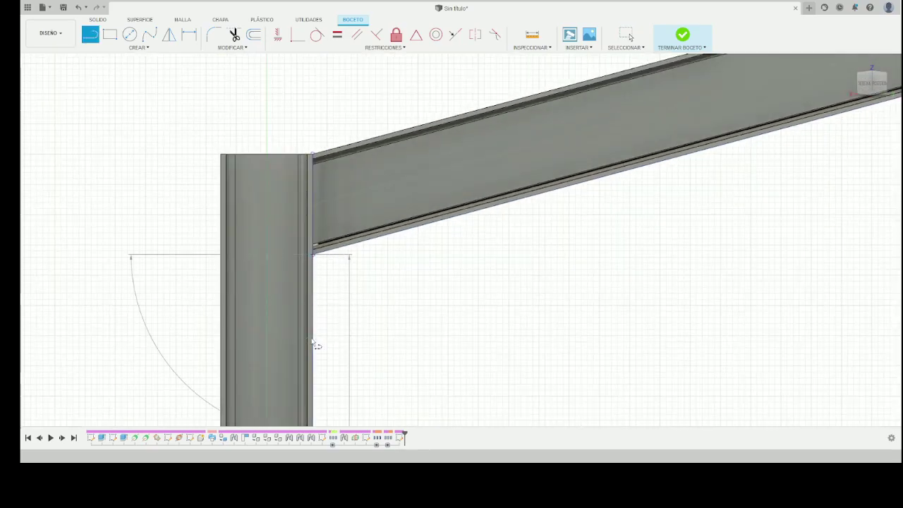
pyautogui.scroll(-3, 314, 344)
pyautogui.moveTo(331, 378)
pyautogui.keyDown('shift'); pyautogui.mouseDown(button='middle')
pyautogui.moveTo(460, 129)
pyautogui.moveTo(358, 282)
pyautogui.mouseUp(button='middle'); pyautogui.keyUp('shift')
pyautogui.press('l')
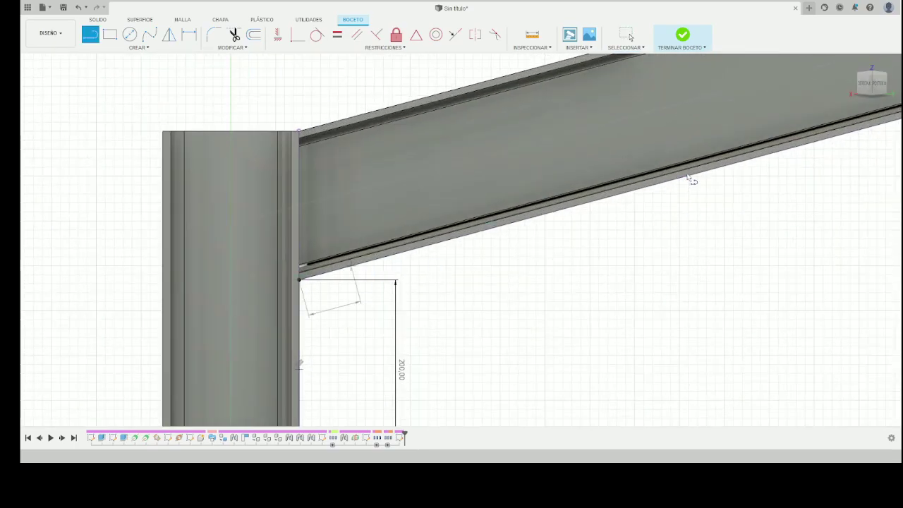
pyautogui.scroll(-2, 584, 231)
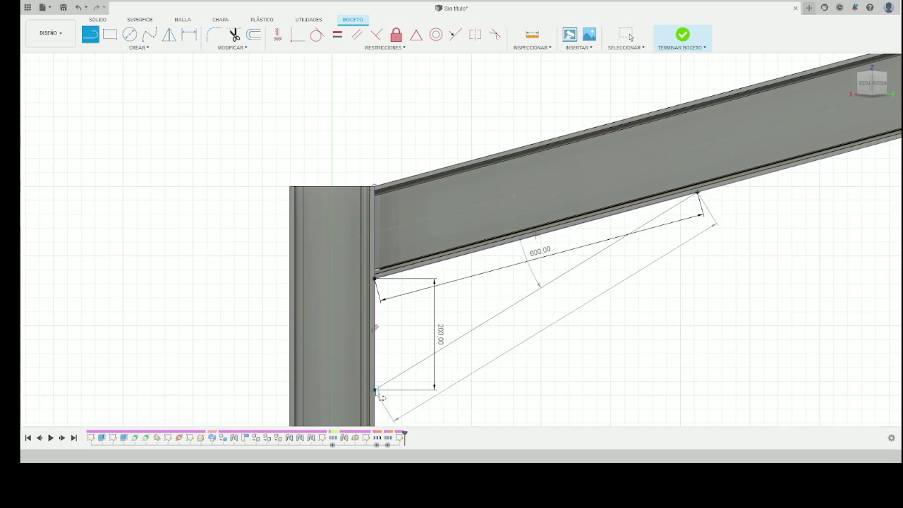
pyautogui.click(682, 33)
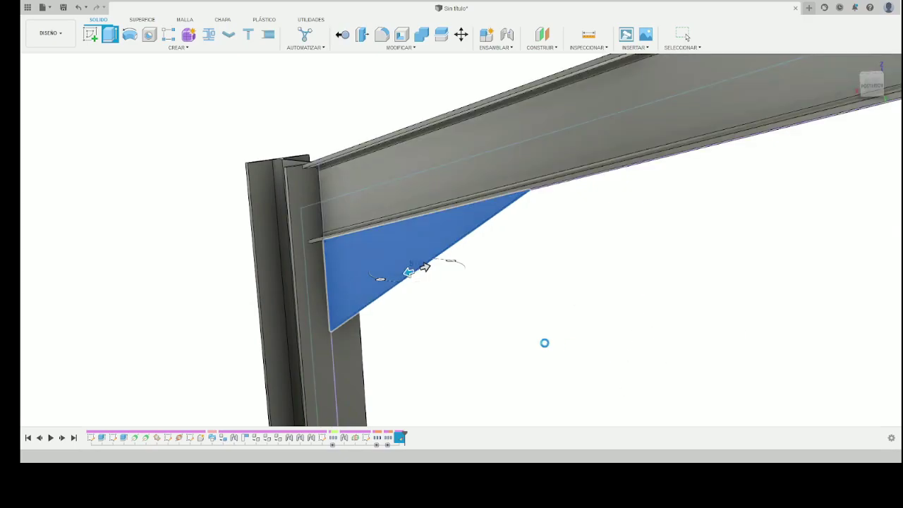
# Extrude the triangle to the gusset plate thickness, then start a sketch on the clicked face
pyautogui.moveTo(83, 374)
pyautogui.keyDown('shift'); pyautogui.mouseDown(button='middle')
pyautogui.moveTo(468, 294)
pyautogui.moveTo(532, 313)
pyautogui.moveTo(564, 306)
pyautogui.moveTo(488, 306)
pyautogui.moveTo(579, 272)
pyautogui.mouseUp(button='middle'); pyautogui.keyUp('shift')
pyautogui.scroll(5, 425, 286)
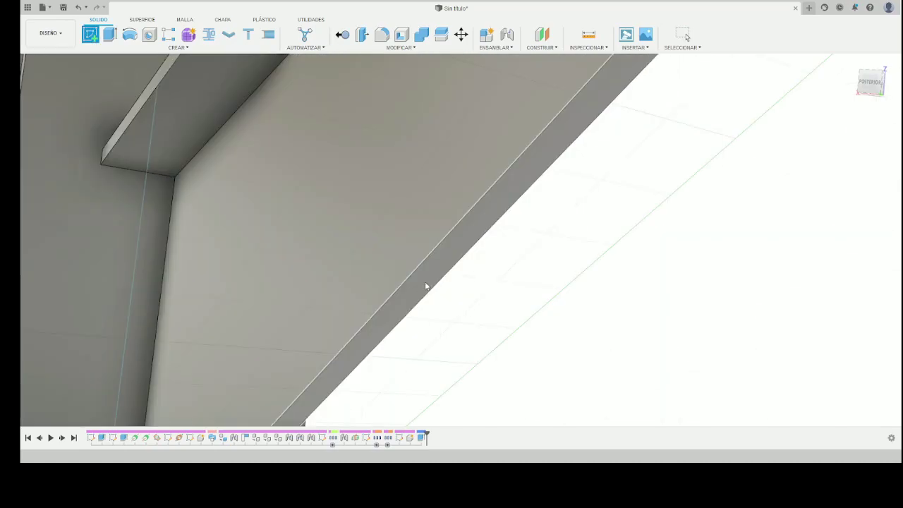
pyautogui.click(426, 286)
# Draw a thin stiffener rectangle along the gusset's sloped edge face
pyautogui.scroll(5, 420, 212)
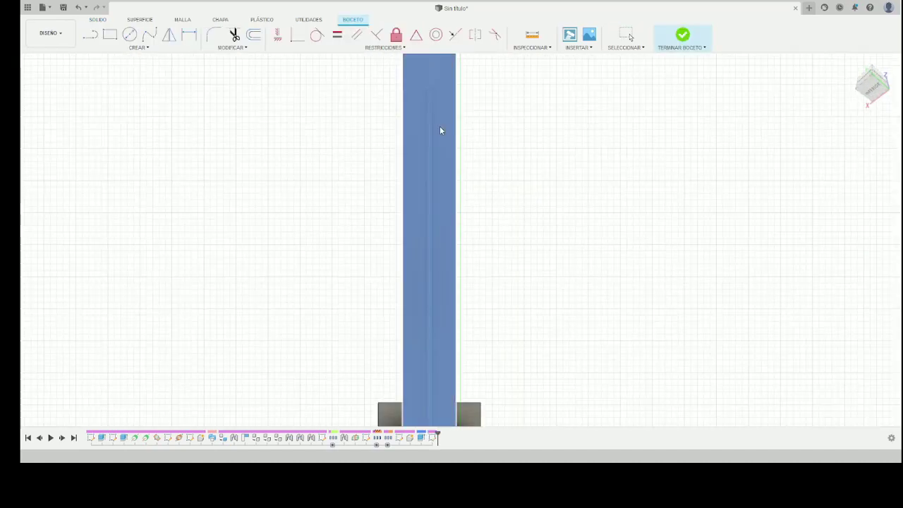
pyautogui.press('l')
pyautogui.scroll(-2, 413, 365)
pyautogui.scroll(2, 413, 208)
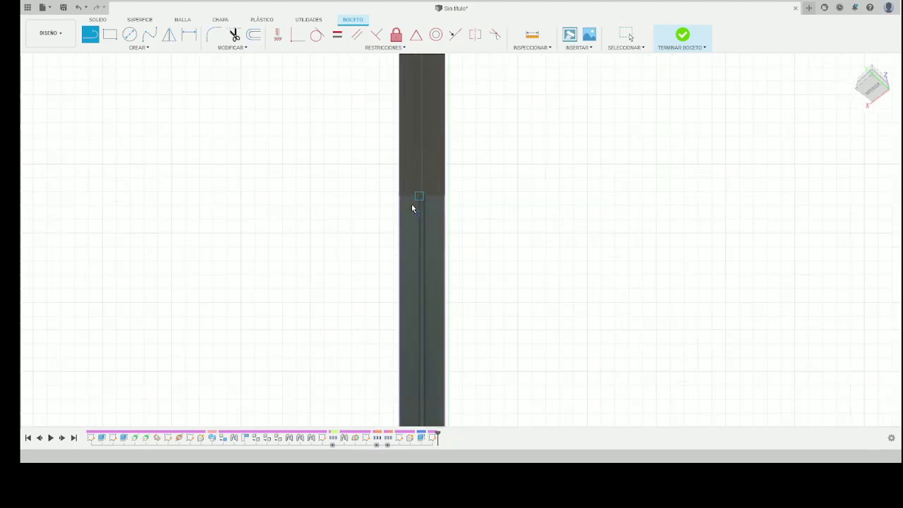
pyautogui.keyDown('shift'); pyautogui.moveTo(413, 208); pyautogui.dragTo(409, 235, button='middle'); pyautogui.keyUp('shift')
pyautogui.scroll(3, 414, 329)
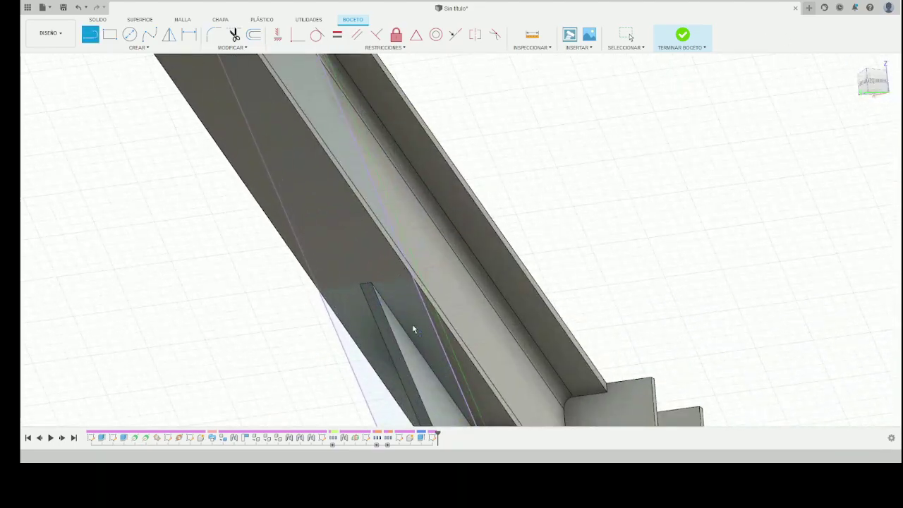
pyautogui.keyDown('shift'); pyautogui.moveTo(413, 330); pyautogui.dragTo(429, 137, button='middle'); pyautogui.keyUp('shift')
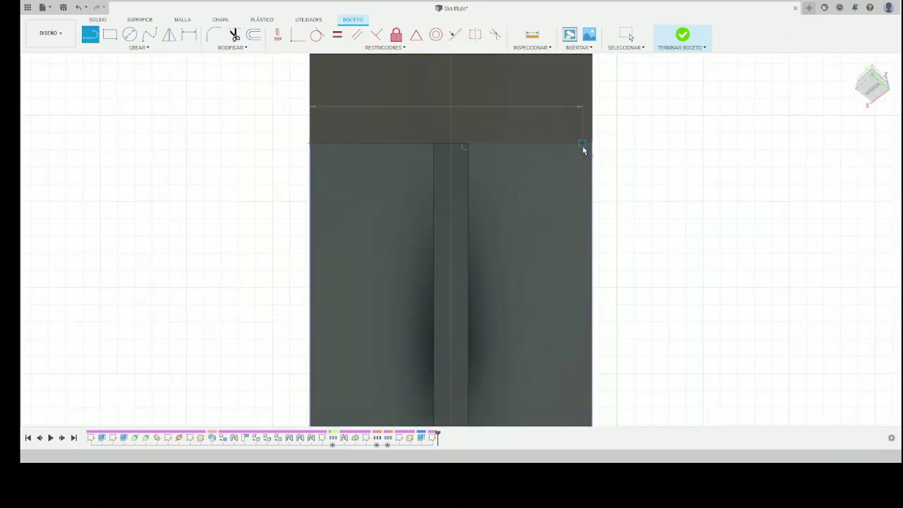
pyautogui.scroll(-3, 508, 343)
pyautogui.press('Escape')
pyautogui.keyDown('shift'); pyautogui.moveTo(508, 343); pyautogui.dragTo(484, 283, button='middle'); pyautogui.keyUp('shift')
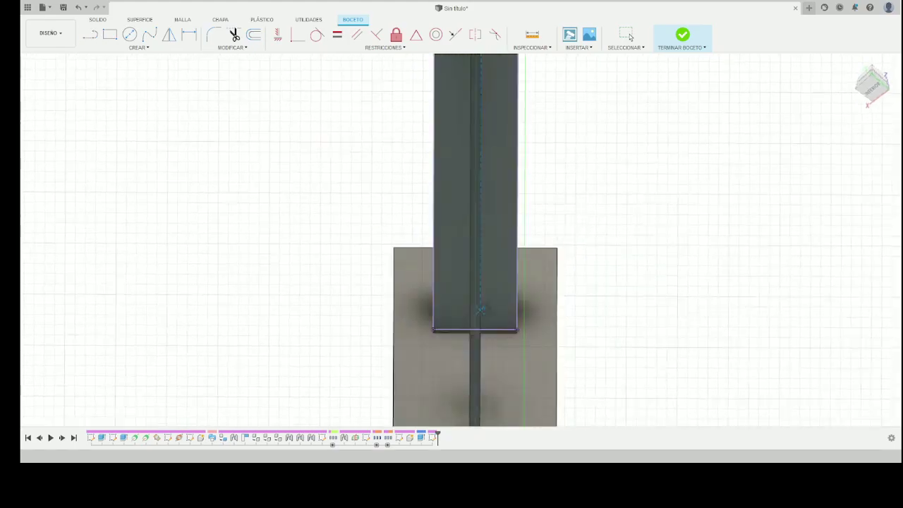
pyautogui.scroll(3, 484, 283)
# Extrude the strip and extend it up to the rafter flange face
pyautogui.press('e')
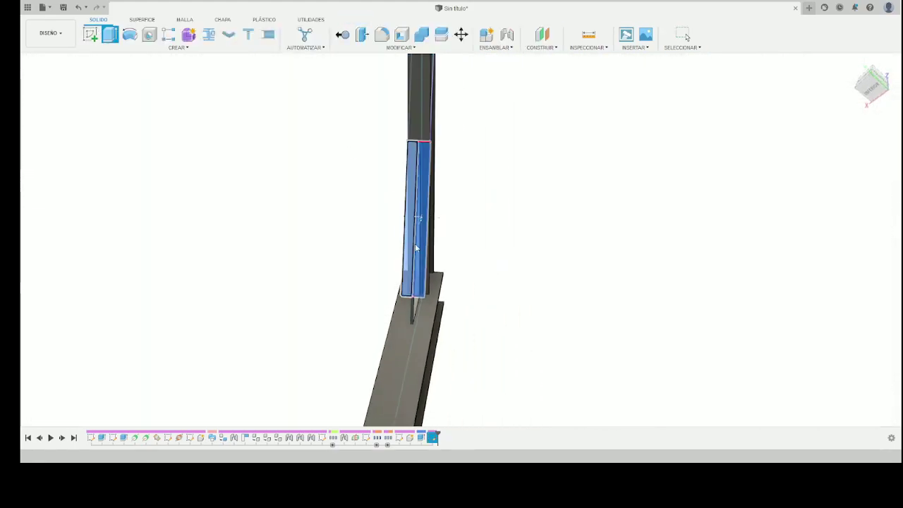
pyautogui.press('Return')
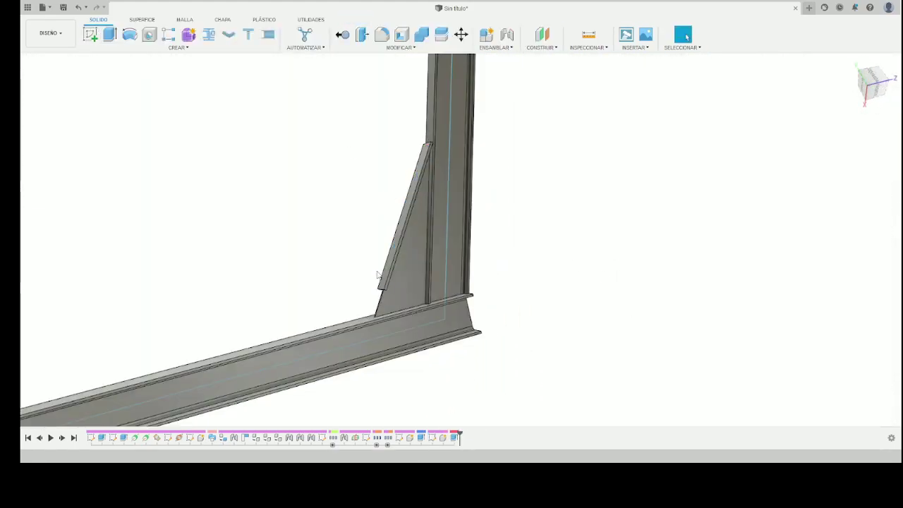
pyautogui.keyDown('shift'); pyautogui.moveTo(633, 311); pyautogui.dragTo(473, 253, button='middle'); pyautogui.keyUp('shift')
pyautogui.scroll(3, 473, 253)
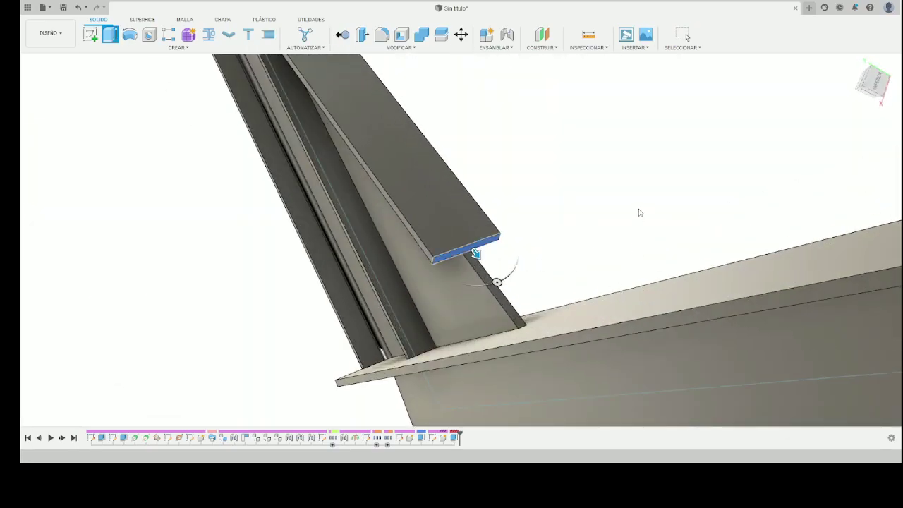
pyautogui.click(555, 323)
pyautogui.keyDown('shift'); pyautogui.moveTo(555, 322); pyautogui.dragTo(586, 313, button='middle'); pyautogui.keyUp('shift')
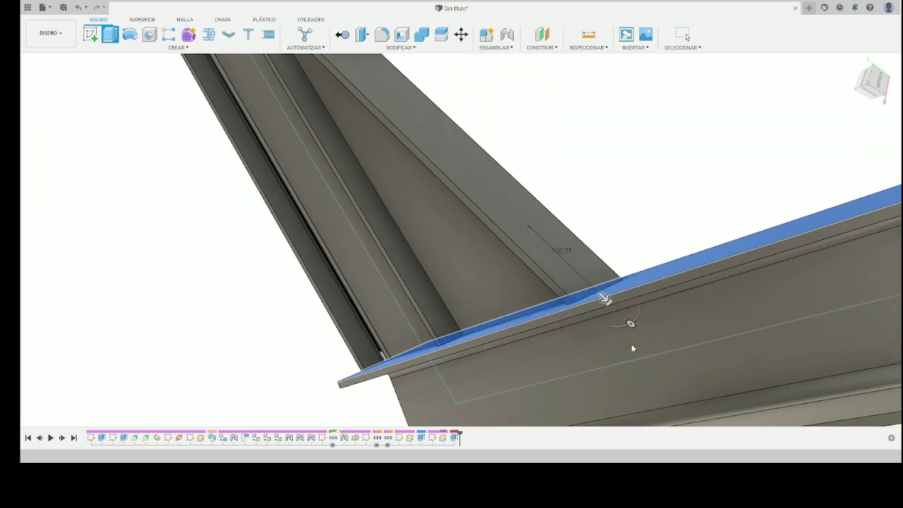
pyautogui.press('Return')
pyautogui.scroll(-5, 556, 241)
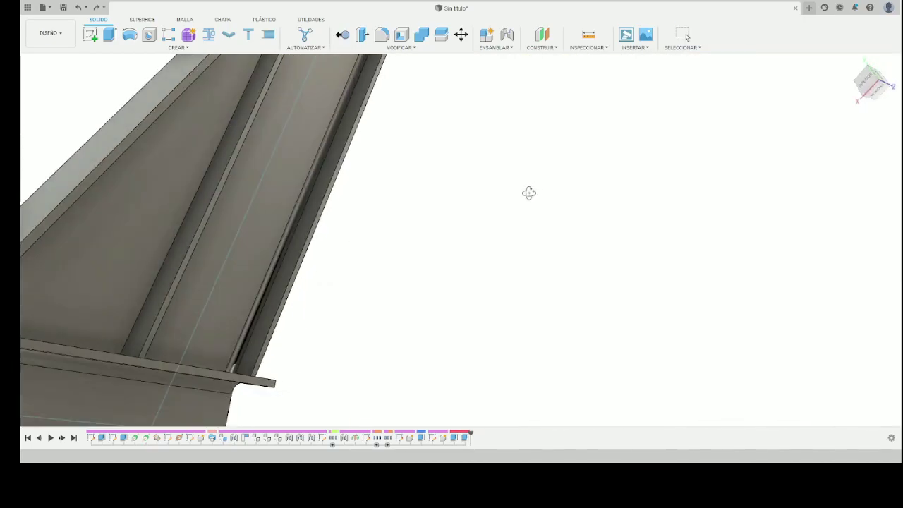
pyautogui.moveTo(528, 191)
pyautogui.keyDown('shift'); pyautogui.mouseDown(button='middle')
pyautogui.moveTo(494, 211)
pyautogui.moveTo(492, 58)
pyautogui.mouseUp(button='middle'); pyautogui.keyUp('shift')
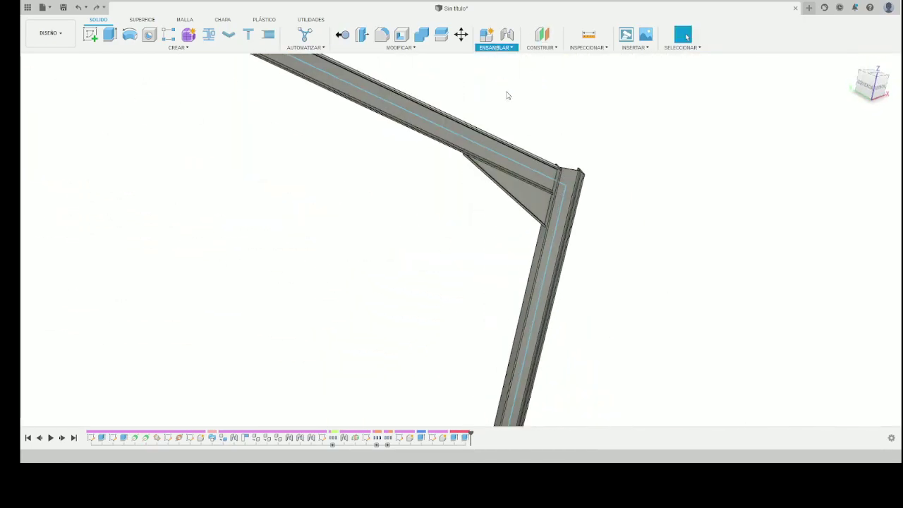
# Inspect the gusset corner from behind and the left, then begin a construction plane there
pyautogui.moveTo(506, 95)
pyautogui.keyDown('shift'); pyautogui.mouseDown(button='middle')
pyautogui.moveTo(616, 217)
pyautogui.moveTo(488, 284)
pyautogui.moveTo(476, 302)
pyautogui.moveTo(512, 186)
pyautogui.moveTo(518, 230)
pyautogui.moveTo(643, 132)
pyautogui.moveTo(569, 165)
pyautogui.moveTo(512, 1)
pyautogui.mouseUp(button='middle'); pyautogui.keyUp('shift')
pyautogui.scroll(3, 514, 162)
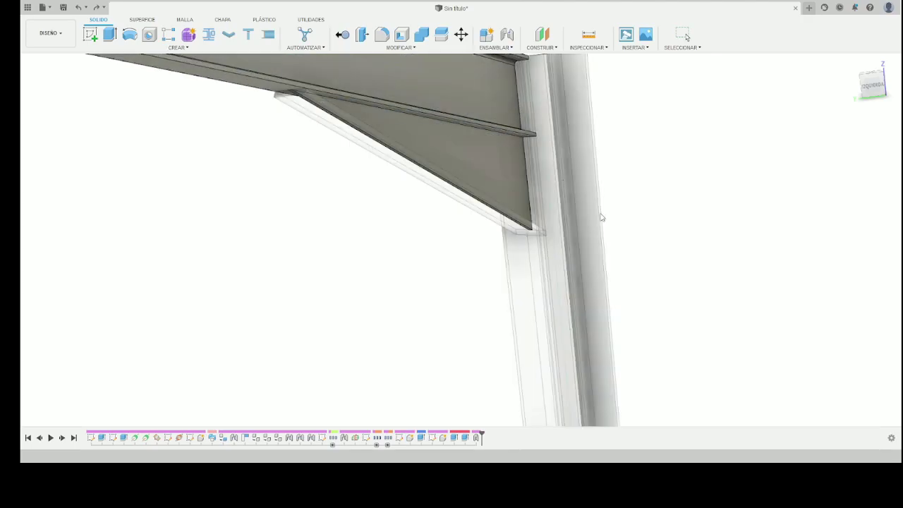
pyautogui.moveTo(459, 179)
pyautogui.keyDown('shift'); pyautogui.mouseDown(button='middle')
pyautogui.moveTo(650, 146)
pyautogui.moveTo(494, 26)
pyautogui.mouseUp(button='middle'); pyautogui.keyUp('shift')
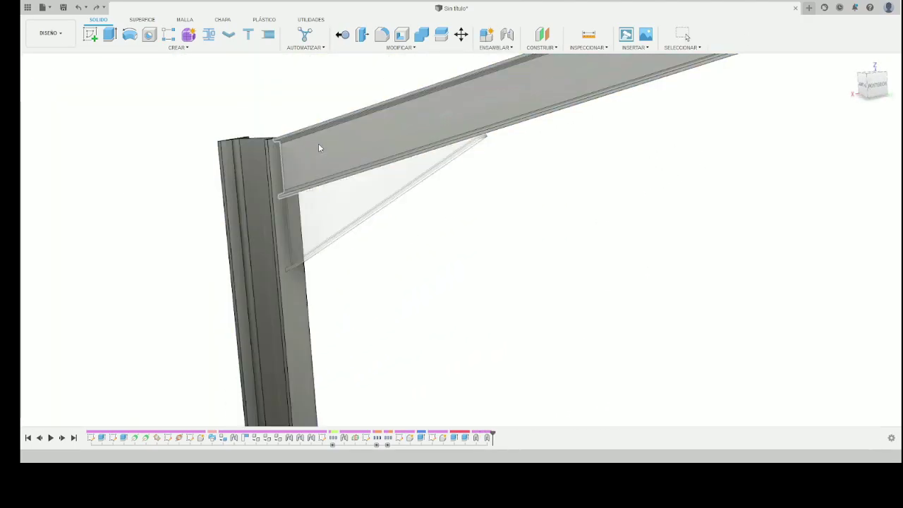
pyautogui.keyDown('shift'); pyautogui.moveTo(468, 117); pyautogui.dragTo(369, 147, button='middle'); pyautogui.keyUp('shift')
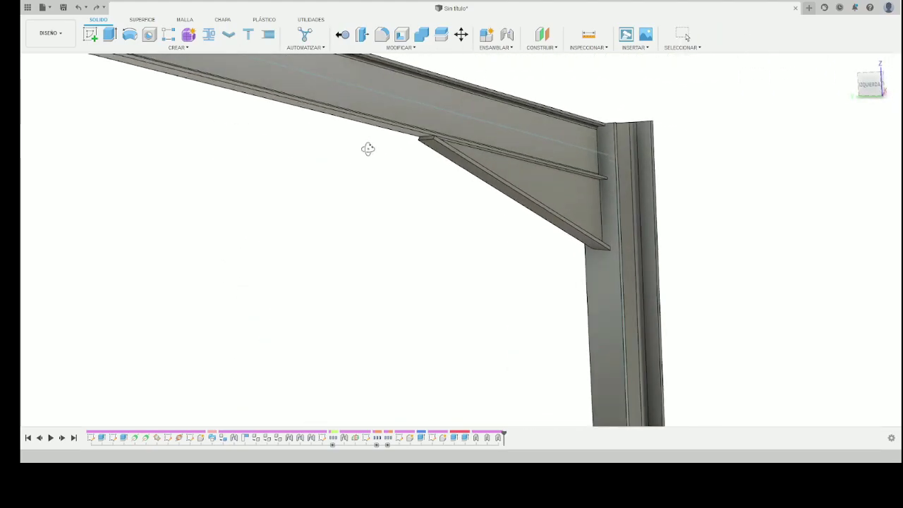
pyautogui.scroll(-3, 459, 201)
pyautogui.moveTo(459, 200)
pyautogui.keyDown('shift'); pyautogui.mouseDown(button='middle')
pyautogui.moveTo(659, 172)
pyautogui.moveTo(47, 134)
pyautogui.mouseUp(button='middle'); pyautogui.keyUp('shift')
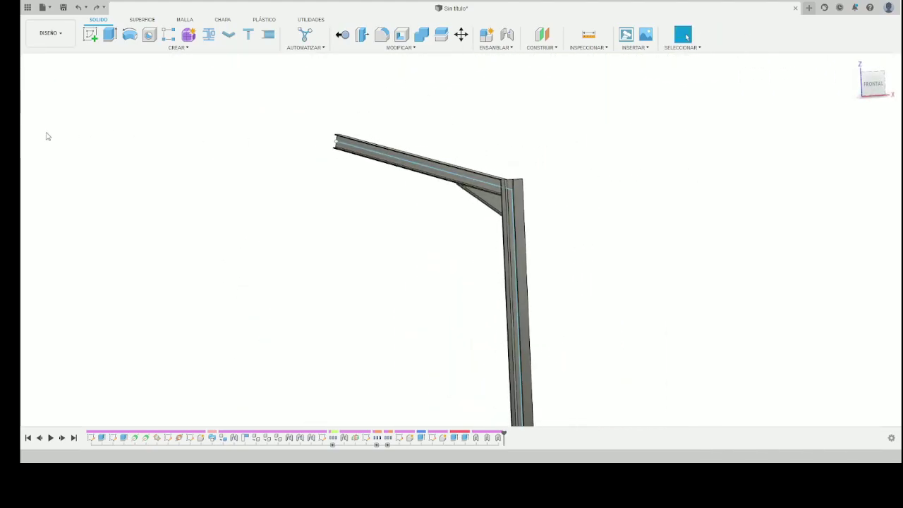
pyautogui.moveTo(69, 200)
pyautogui.keyDown('shift'); pyautogui.mouseDown(button='middle')
pyautogui.moveTo(377, 188)
pyautogui.moveTo(82, 296)
pyautogui.mouseUp(button='middle'); pyautogui.keyUp('shift')
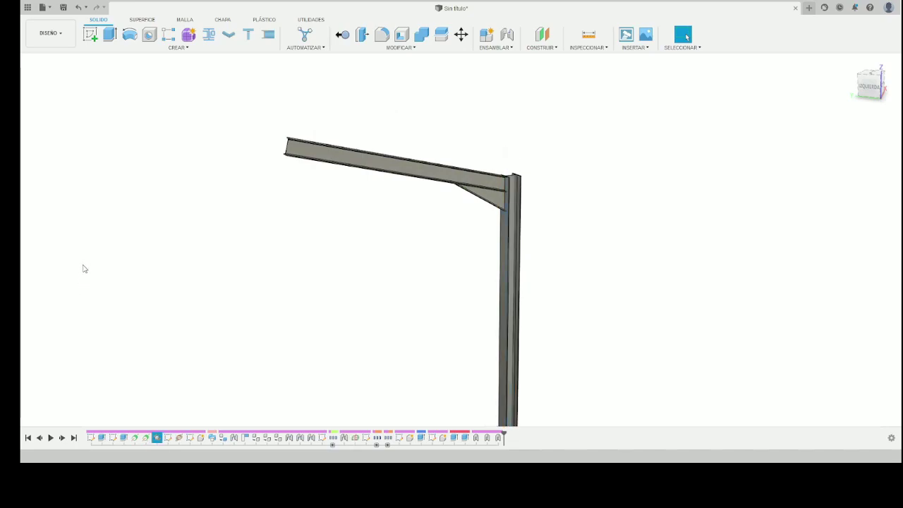
pyautogui.click(548, 39)
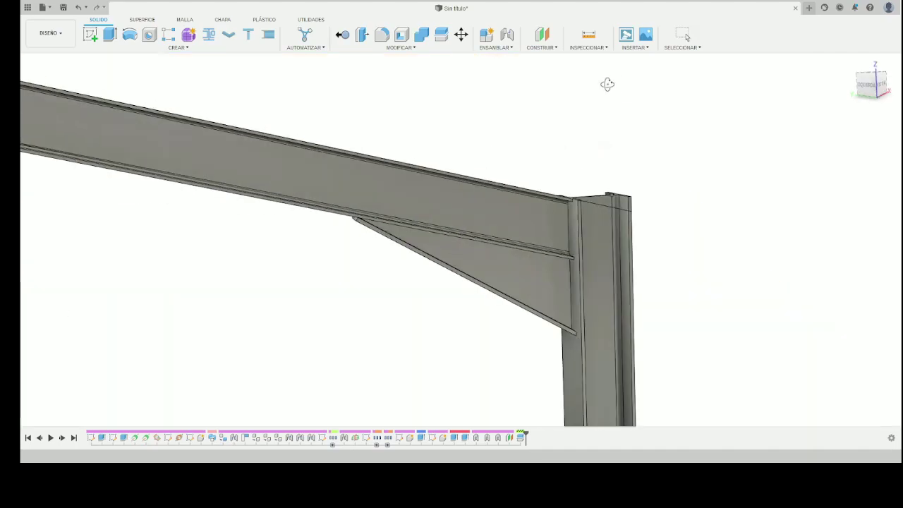
# Orbit around the beam–column corner to review the rafter web stiffener at the gusset tip
pyautogui.keyDown('shift'); pyautogui.moveTo(218, 261); pyautogui.dragTo(603, 309, button='middle'); pyautogui.keyUp('shift')
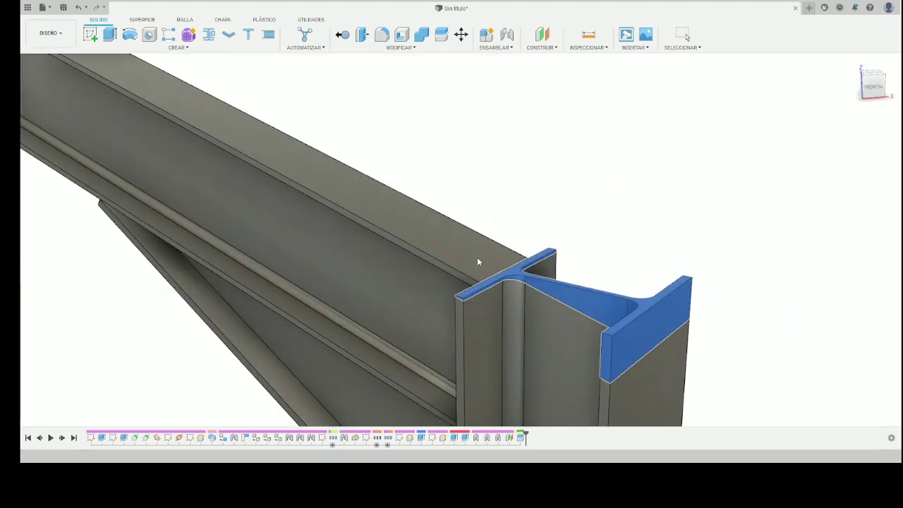
pyautogui.keyDown('shift'); pyautogui.moveTo(637, 233); pyautogui.dragTo(242, 389, button='middle'); pyautogui.keyUp('shift')
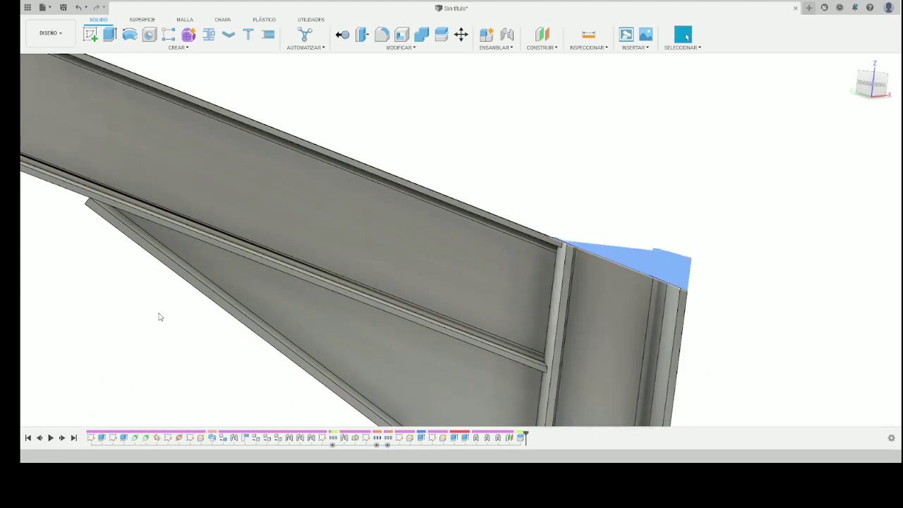
pyautogui.moveTo(161, 321)
pyautogui.keyDown('shift'); pyautogui.mouseDown(button='middle')
pyautogui.moveTo(645, 198)
pyautogui.moveTo(643, 190)
pyautogui.moveTo(476, 214)
pyautogui.moveTo(499, 267)
pyautogui.mouseUp(button='middle'); pyautogui.keyUp('shift')
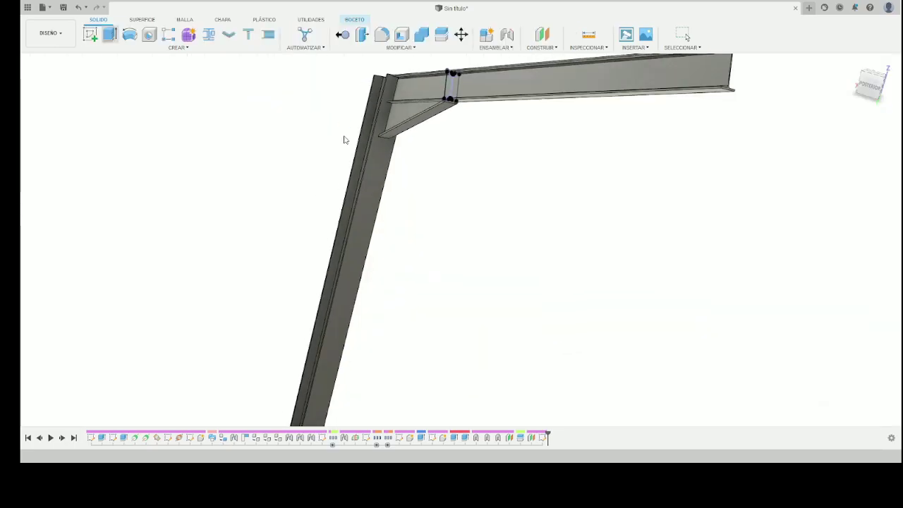
pyautogui.moveTo(344, 139)
pyautogui.keyDown('shift'); pyautogui.mouseDown(button='middle')
pyautogui.moveTo(405, 165)
pyautogui.moveTo(341, 176)
pyautogui.moveTo(377, 195)
pyautogui.mouseUp(button='middle'); pyautogui.keyUp('shift')
pyautogui.scroll(5, 610, 233)
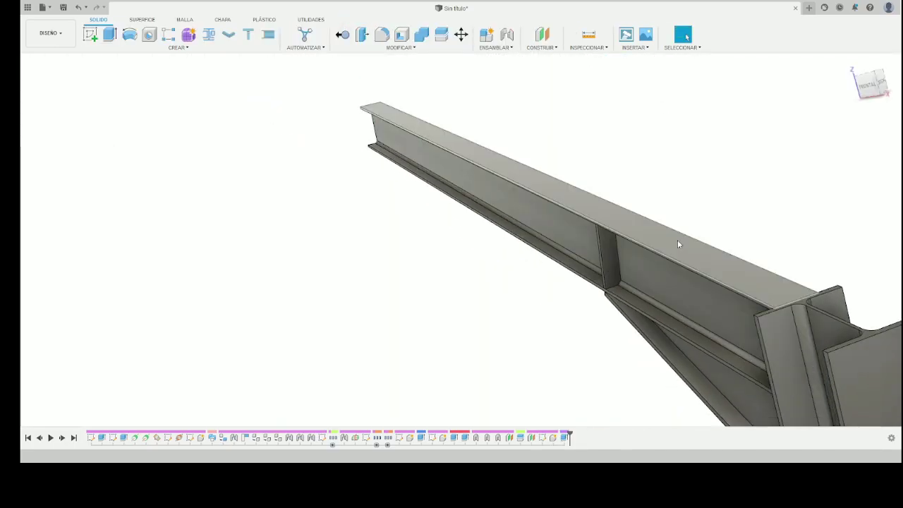
pyautogui.keyDown('shift'); pyautogui.moveTo(644, 189); pyautogui.dragTo(522, 154, button='middle'); pyautogui.keyUp('shift')
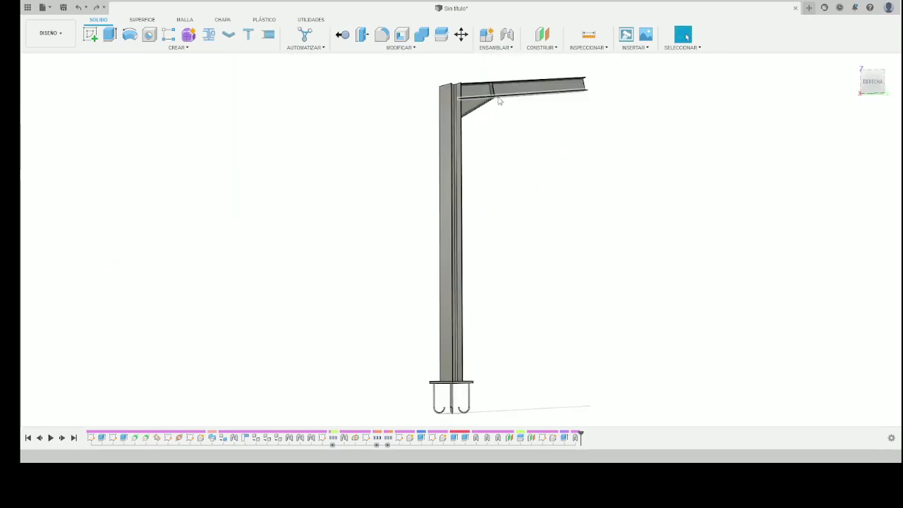
# Edit and finish the sketch of the column's end profile, then orbit around the column top
pyautogui.click(448, 246)
pyautogui.scroll(2, 385, 328)
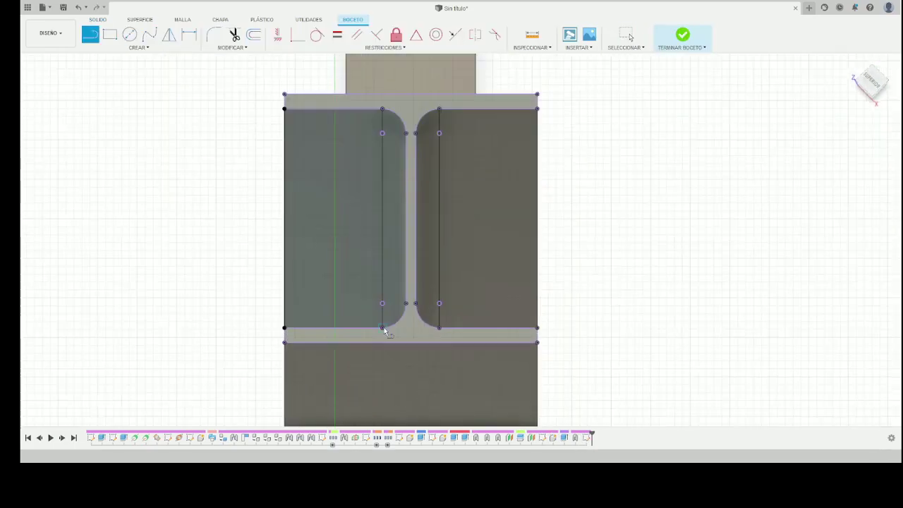
pyautogui.click(682, 35)
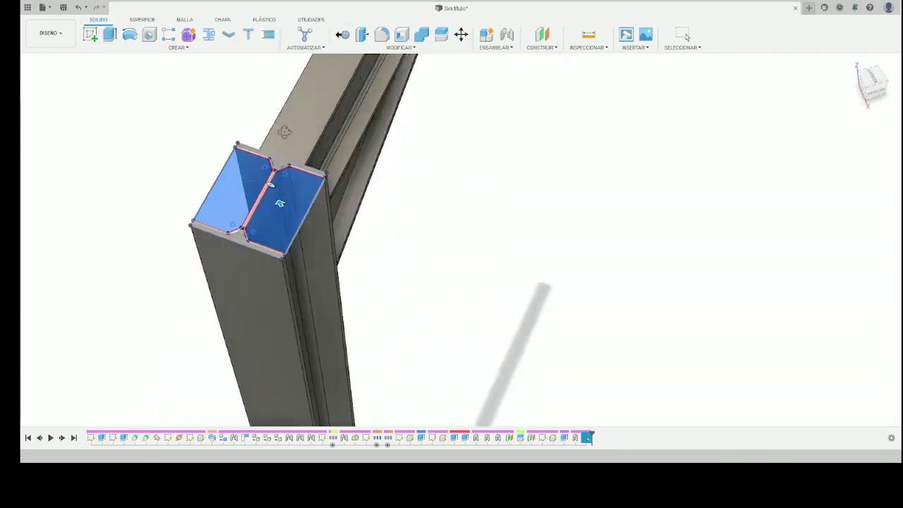
pyautogui.scroll(5, 599, 232)
pyautogui.scroll(-5, 488, 256)
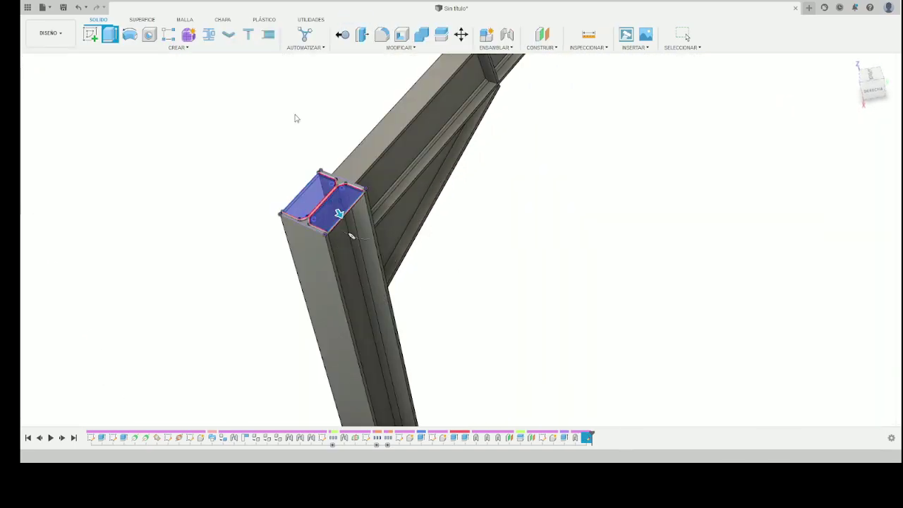
pyautogui.keyDown('shift'); pyautogui.moveTo(488, 256); pyautogui.dragTo(622, 193, button='middle'); pyautogui.keyUp('shift')
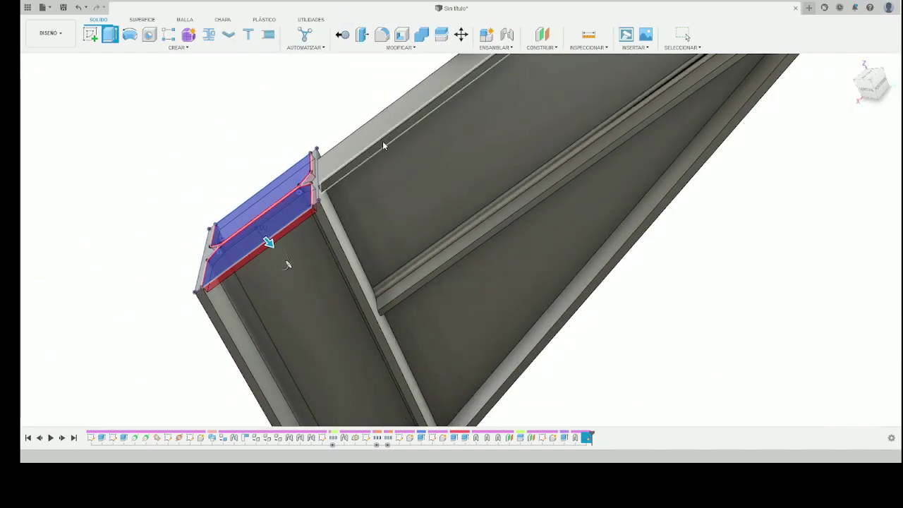
pyautogui.moveTo(383, 144)
pyautogui.keyDown('shift'); pyautogui.mouseDown(button='middle')
pyautogui.moveTo(609, 242)
pyautogui.moveTo(444, 242)
pyautogui.mouseUp(button='middle'); pyautogui.keyUp('shift')
# Extrude both profiles between the flanges 8 mm into a cap plate on the column top
pyautogui.doubleClick(362, 326)
pyautogui.press('e')
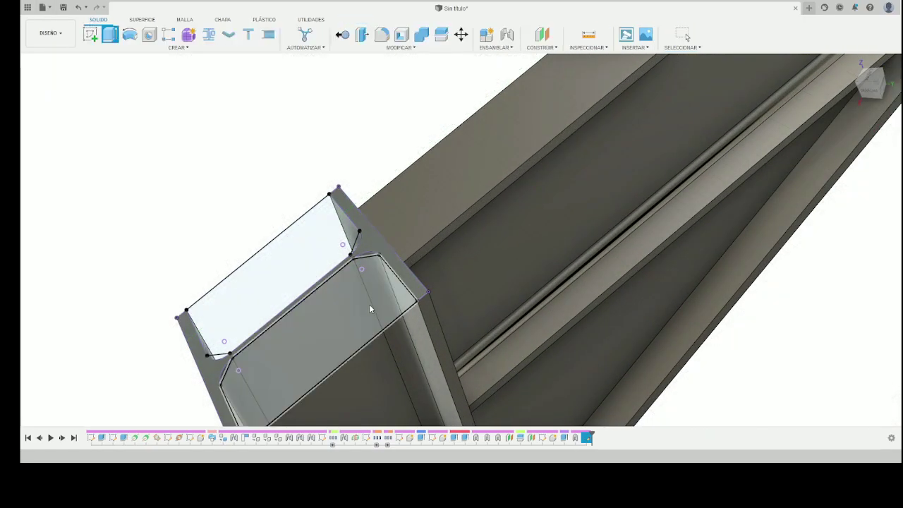
pyautogui.click(306, 332)
pyautogui.click(267, 268)
pyautogui.keyDown('shift'); pyautogui.moveTo(266, 268); pyautogui.dragTo(392, 183, button='middle'); pyautogui.keyUp('shift')
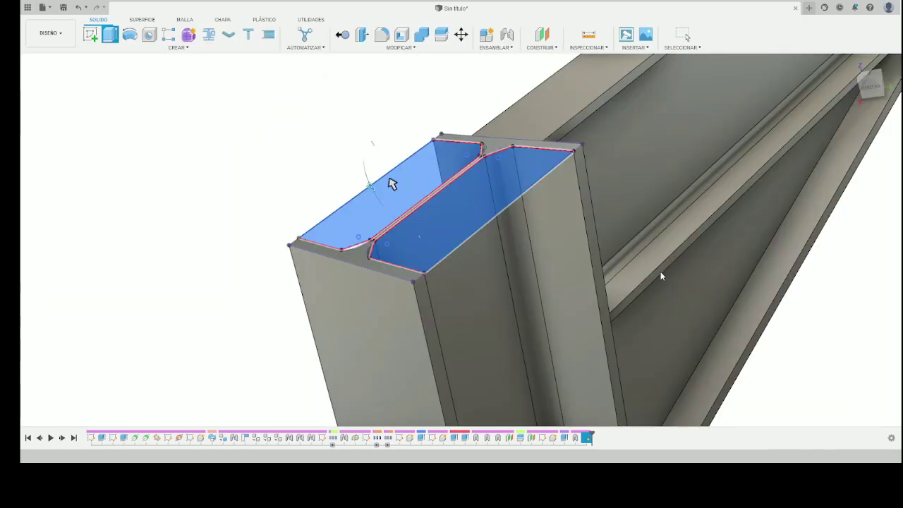
pyautogui.press('Escape')
pyautogui.moveTo(339, 335)
pyautogui.keyDown('shift'); pyautogui.mouseDown(button='middle')
pyautogui.moveTo(319, 165)
pyautogui.moveTo(369, 377)
pyautogui.moveTo(242, 257)
pyautogui.mouseUp(button='middle'); pyautogui.keyUp('shift')
pyautogui.press('e')
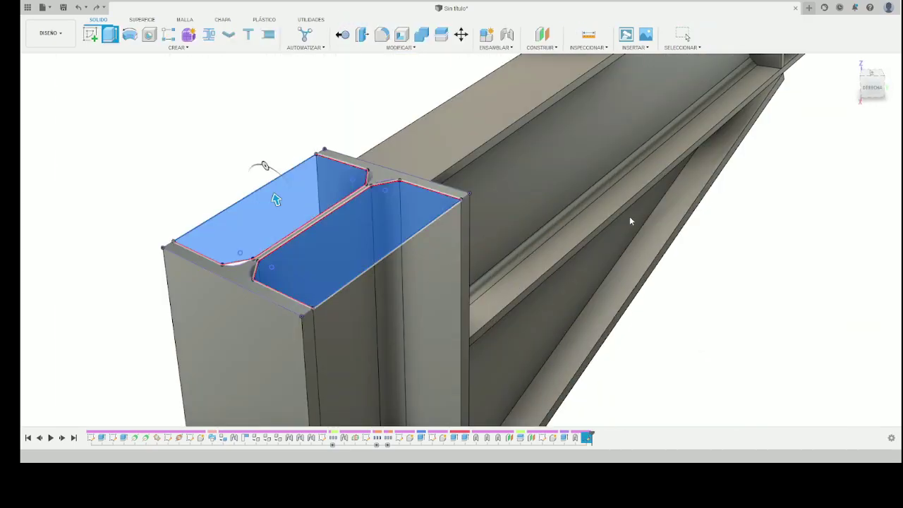
pyautogui.keyDown('shift'); pyautogui.moveTo(647, 276); pyautogui.dragTo(384, 228, button='middle'); pyautogui.keyUp('shift')
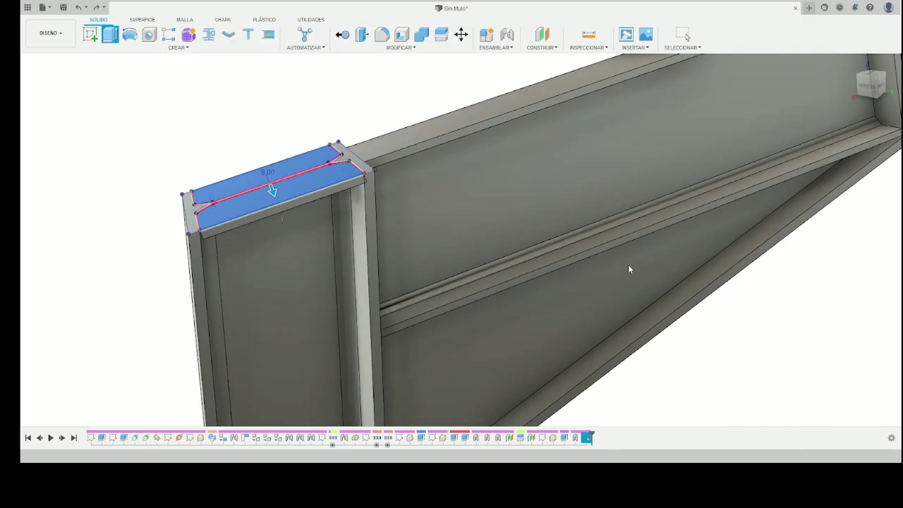
pyautogui.press('Return')
pyautogui.keyDown('shift'); pyautogui.moveTo(616, 280); pyautogui.dragTo(438, 63, button='middle'); pyautogui.keyUp('shift')
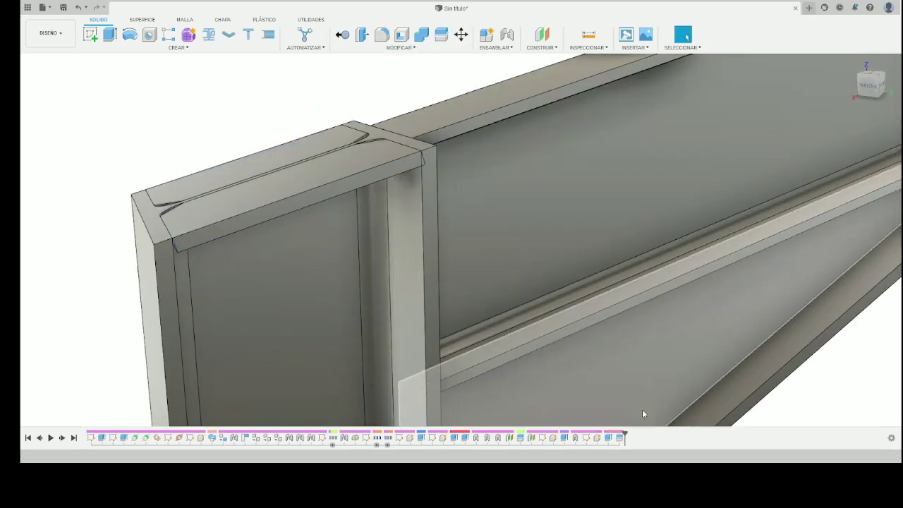
# Sketch on the construction plane through the column and extrude a stiffener plate between the flanges
pyautogui.scroll(-5, 288, 117)
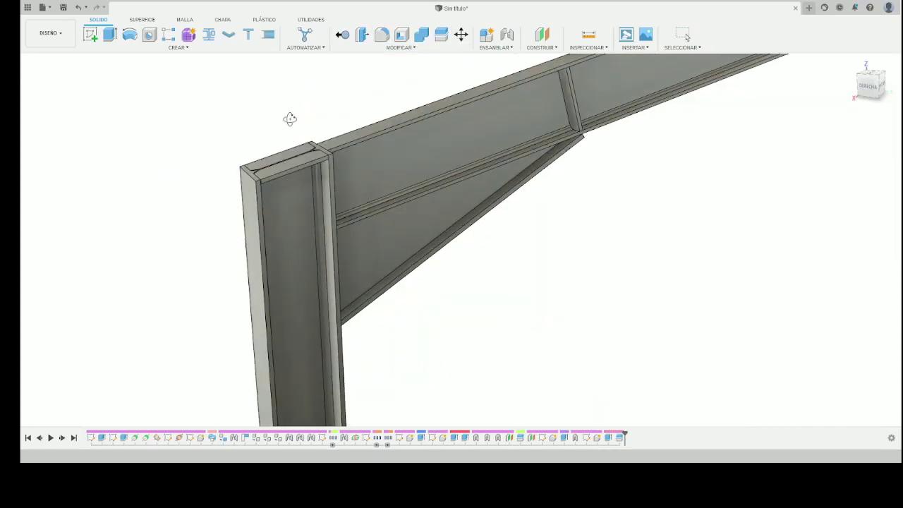
pyautogui.moveTo(288, 117)
pyautogui.keyDown('shift'); pyautogui.mouseDown(button='middle')
pyautogui.moveTo(397, 160)
pyautogui.moveTo(332, 325)
pyautogui.moveTo(276, 179)
pyautogui.mouseUp(button='middle'); pyautogui.keyUp('shift')
pyautogui.scroll(-3, 292, 131)
pyautogui.scroll(5, 364, 168)
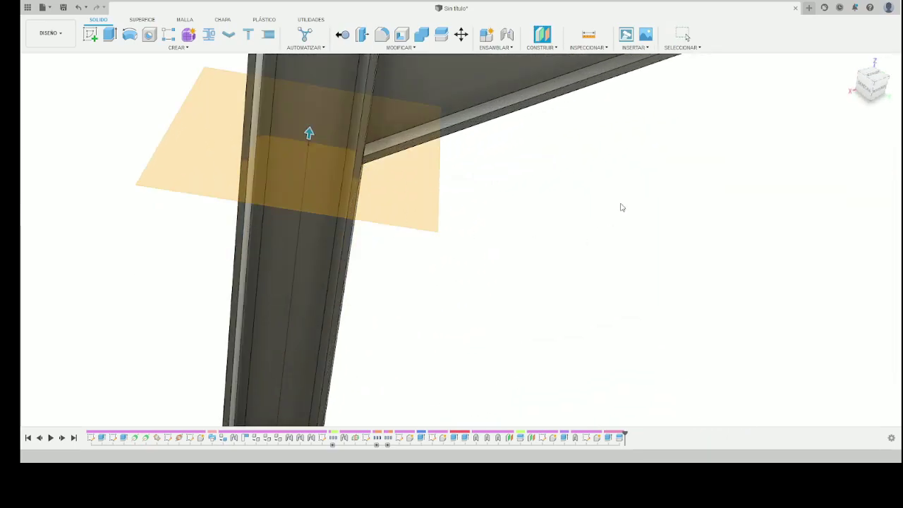
pyautogui.click(409, 197)
pyautogui.click(91, 34)
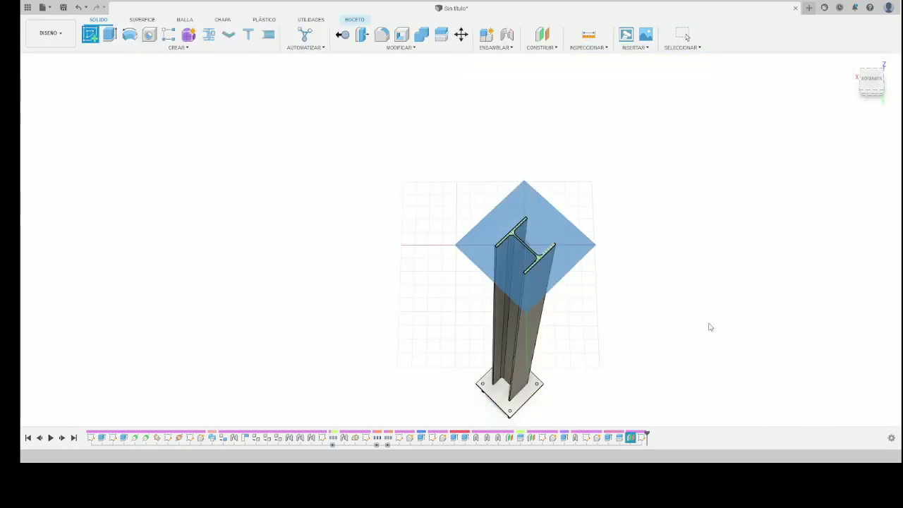
pyautogui.click(487, 226)
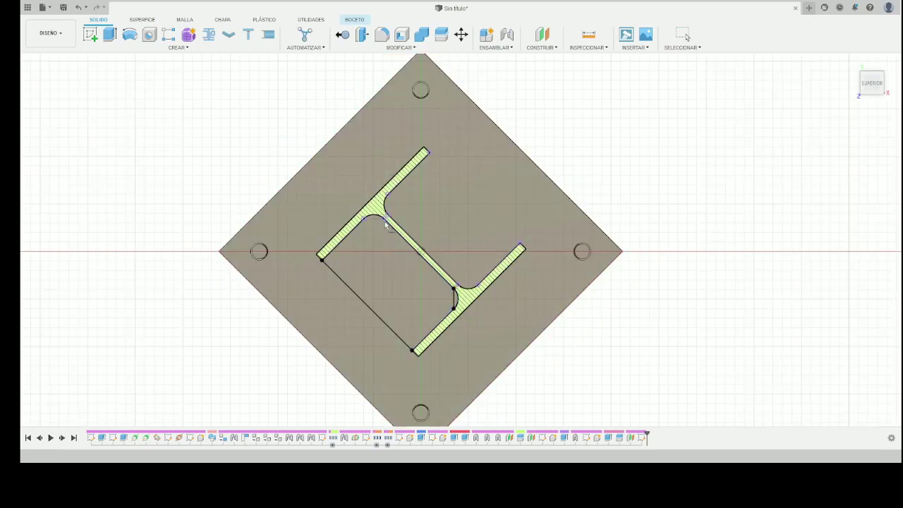
pyautogui.click(109, 34)
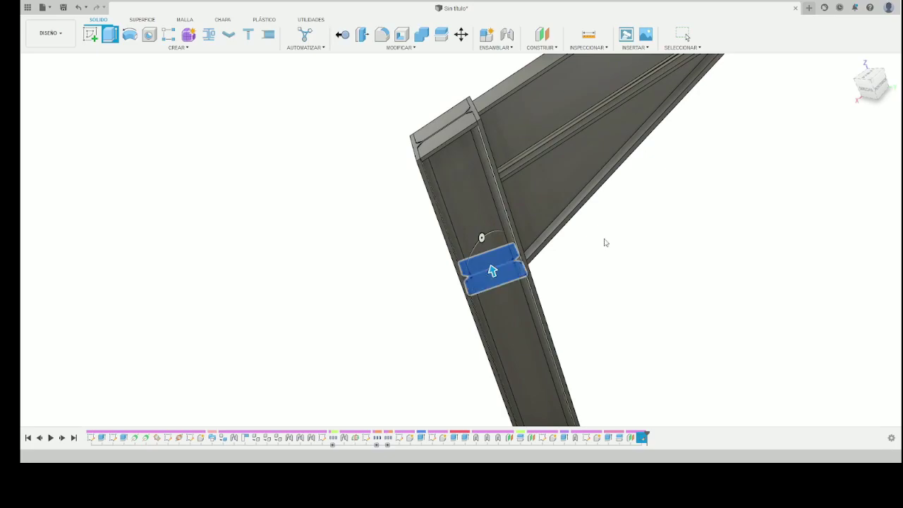
pyautogui.press('Return')
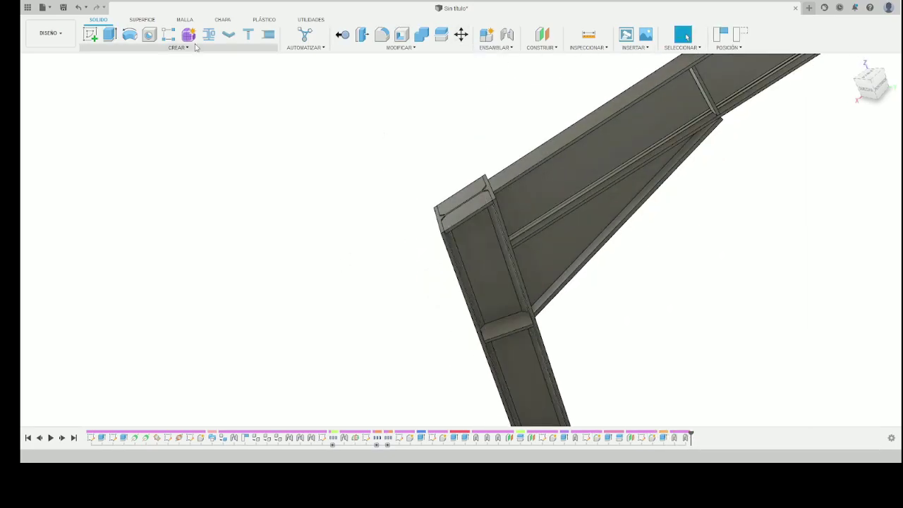
# Extrude the new profiles on the column face into the upper stiffener plate below the rafter joint
pyautogui.keyDown('shift'); pyautogui.moveTo(651, 292); pyautogui.dragTo(590, 284, button='middle'); pyautogui.keyUp('shift')
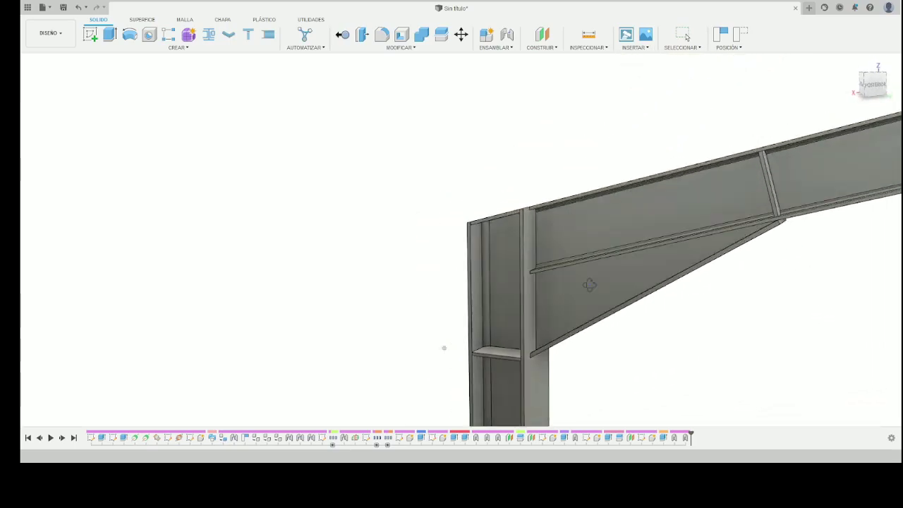
pyautogui.click(497, 276)
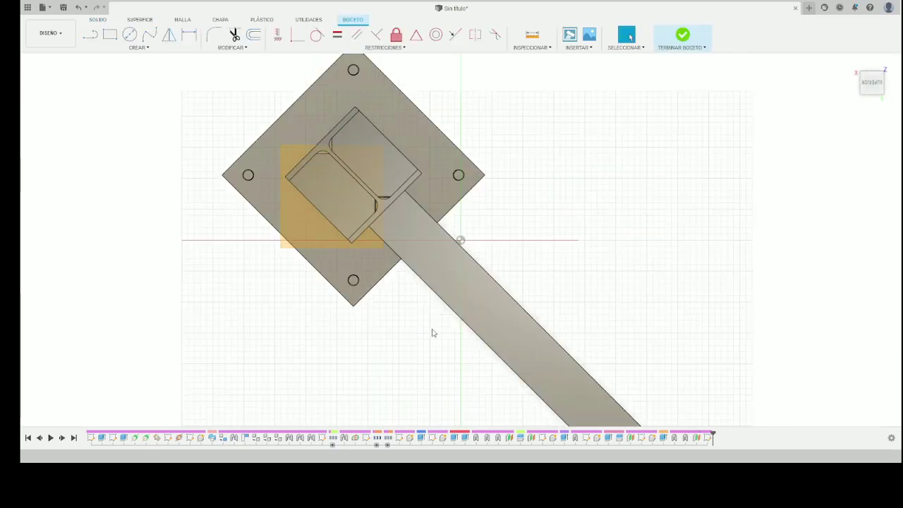
pyautogui.hotkey('ctrl', 'z')
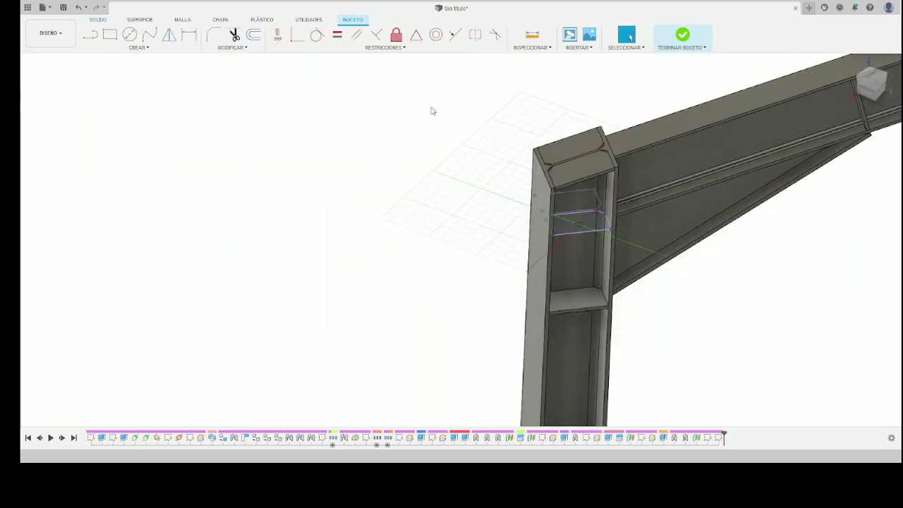
pyautogui.press('e')
pyautogui.click(445, 254)
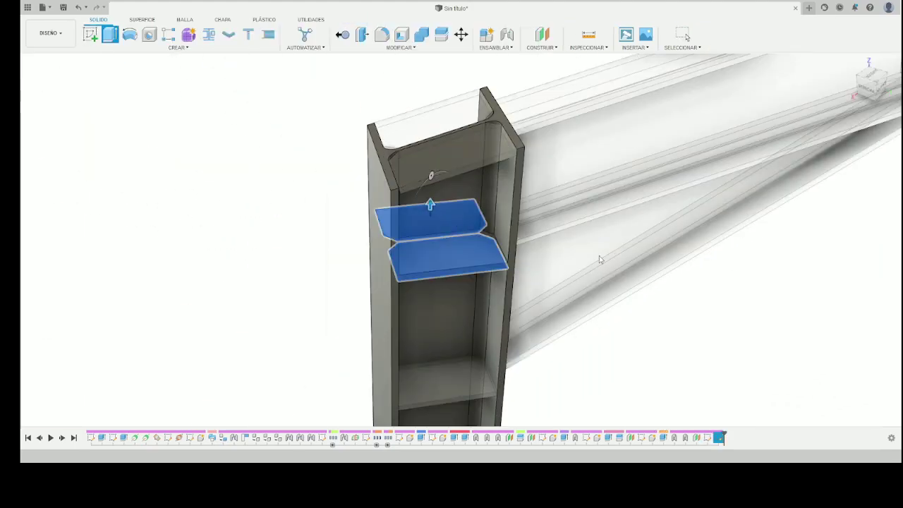
pyautogui.press('Return')
pyautogui.moveTo(661, 221); pyautogui.dragTo(727, 284, button='middle')
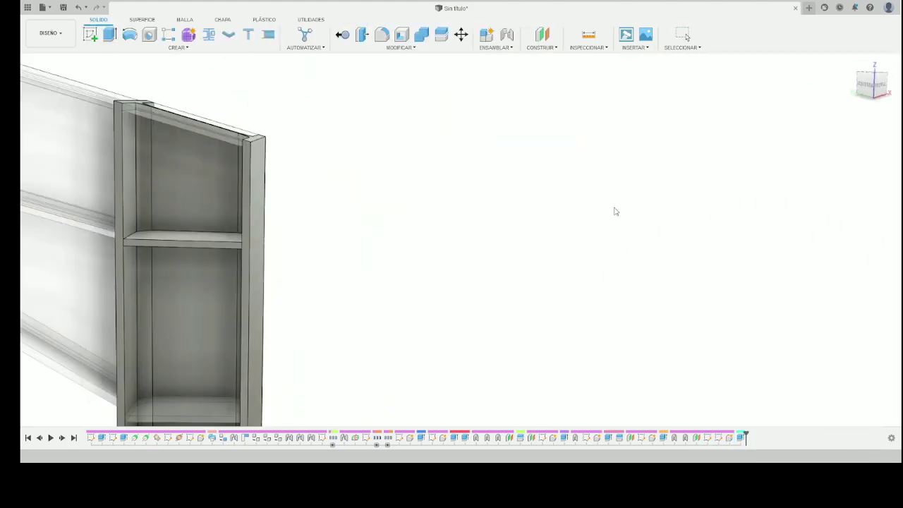
pyautogui.moveTo(616, 211)
pyautogui.keyDown('shift'); pyautogui.mouseDown(button='middle')
pyautogui.moveTo(424, 382)
pyautogui.moveTo(552, 81)
pyautogui.moveTo(530, 332)
pyautogui.moveTo(265, 338)
pyautogui.moveTo(297, 362)
pyautogui.mouseUp(button='middle'); pyautogui.keyUp('shift')
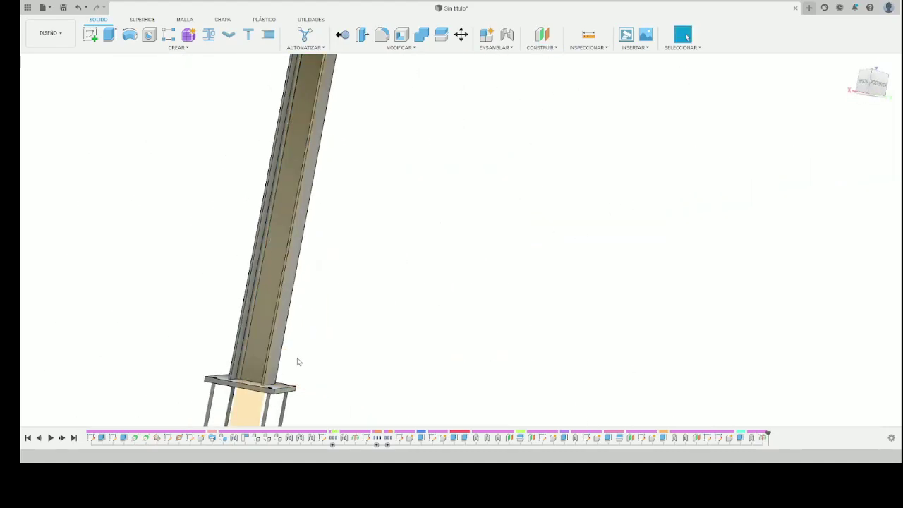
# Sketch the 135-high trapezoid with 20 and 25 offsets on the base plane and extrude it as a gusset
pyautogui.click(297, 362)
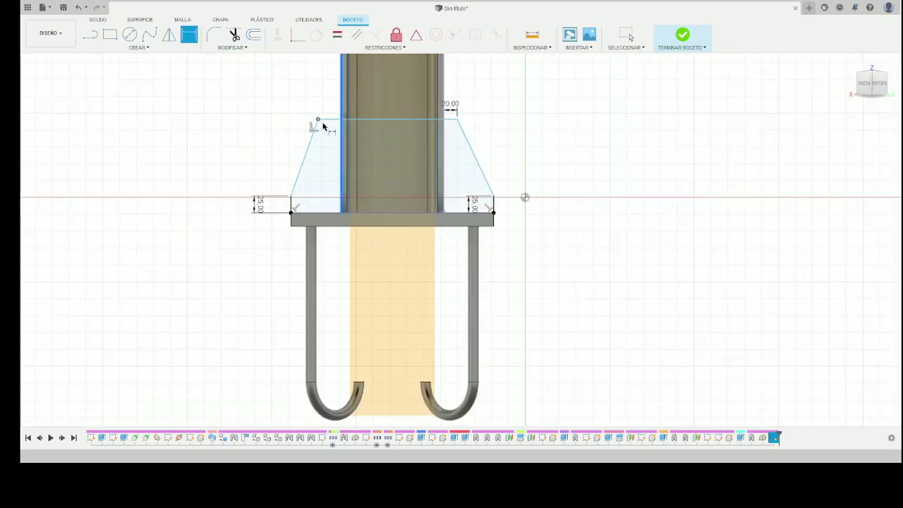
pyautogui.press('p')
pyautogui.scroll(2, 389, 172)
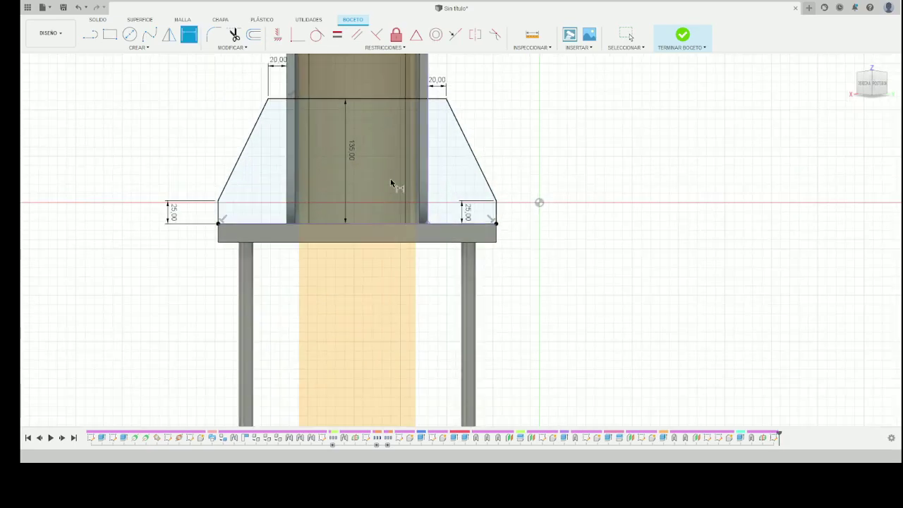
pyautogui.click(683, 35)
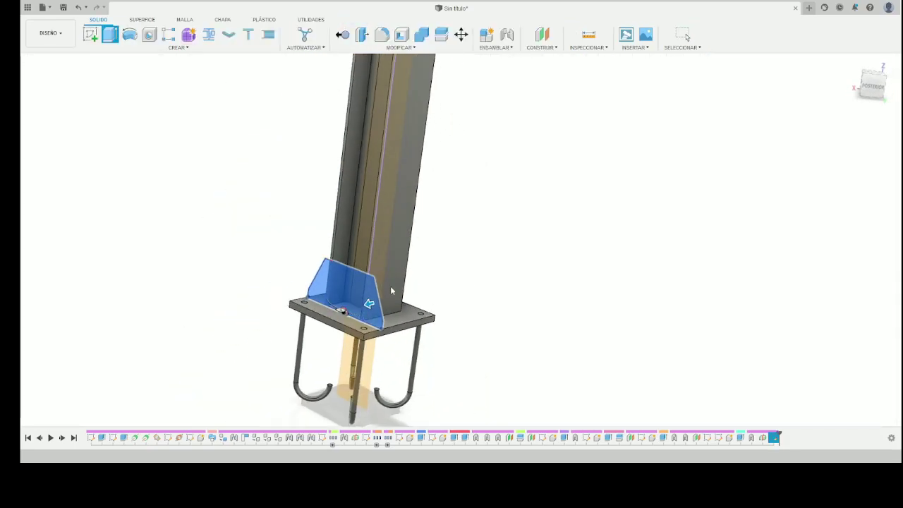
pyautogui.press('Return')
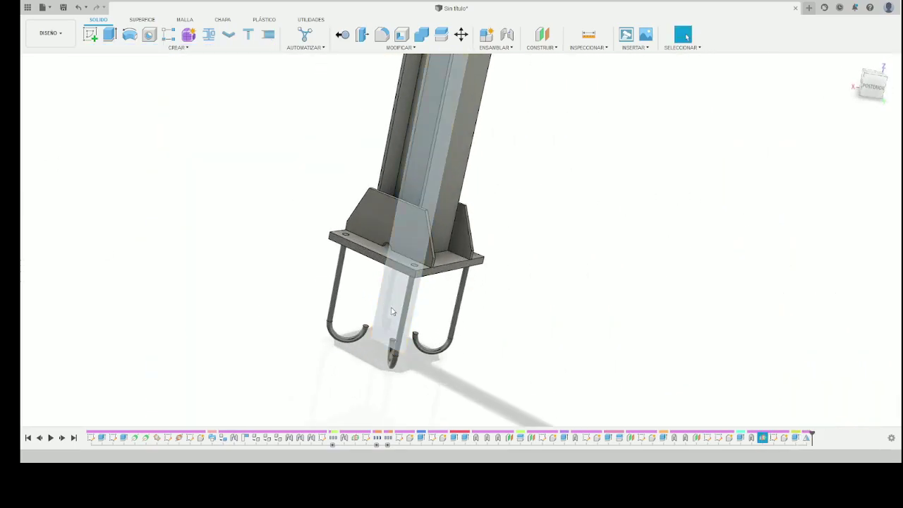
pyautogui.click(392, 311)
pyautogui.moveTo(319, 206)
pyautogui.keyDown('shift'); pyautogui.mouseDown(button='middle')
pyautogui.moveTo(360, 204)
pyautogui.moveTo(388, 223)
pyautogui.moveTo(387, 240)
pyautogui.moveTo(360, 259)
pyautogui.mouseUp(button='middle'); pyautogui.keyUp('shift')
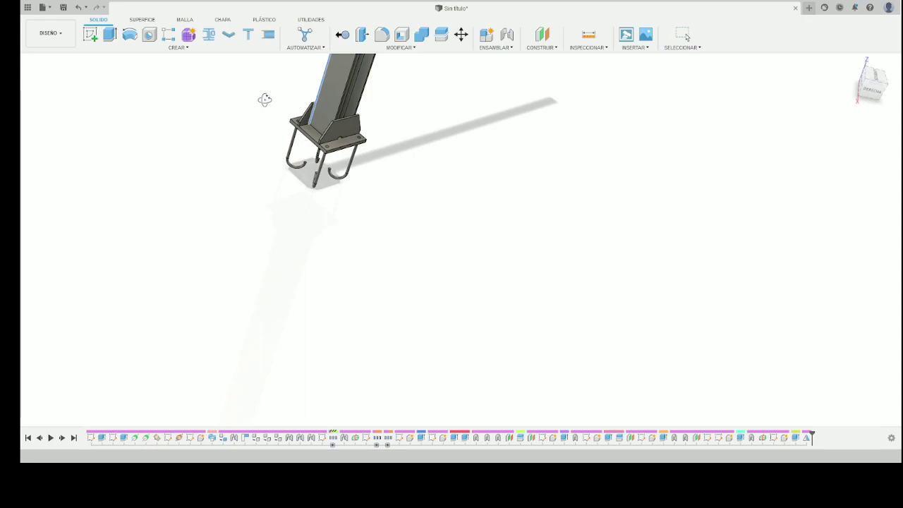
pyautogui.scroll(-2, 265, 96)
pyautogui.scroll(3, 267, 99)
pyautogui.scroll(3, 296, 105)
pyautogui.scroll(1, 321, 116)
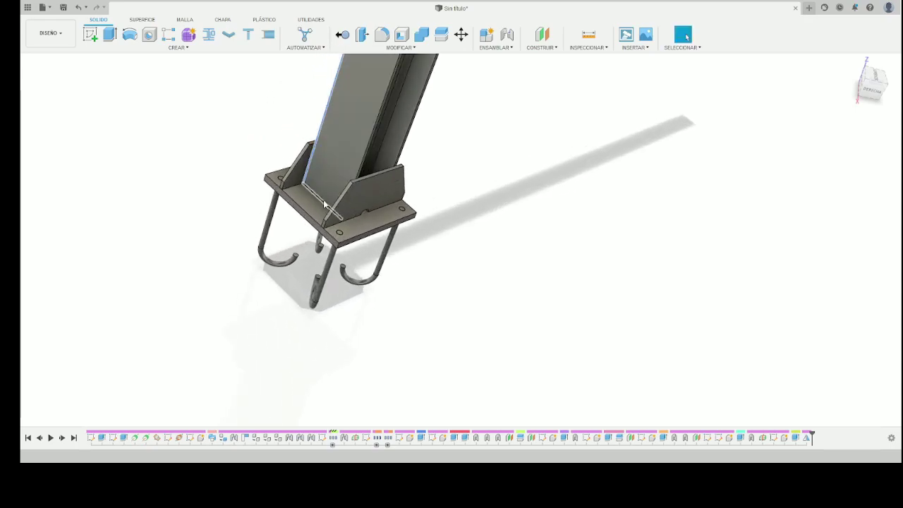
pyautogui.moveTo(287, 128); pyautogui.dragTo(291, 138, button='middle')
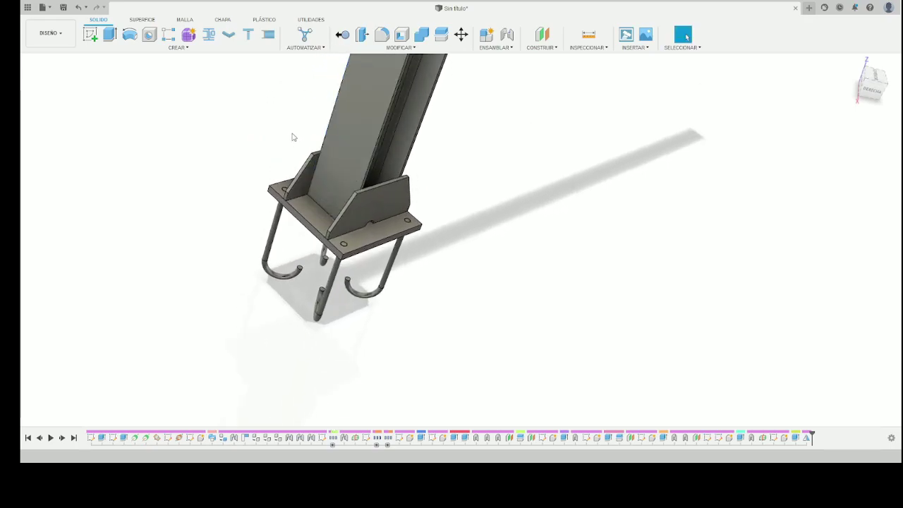
pyautogui.scroll(1, 346, 170)
pyautogui.scroll(2, 347, 244)
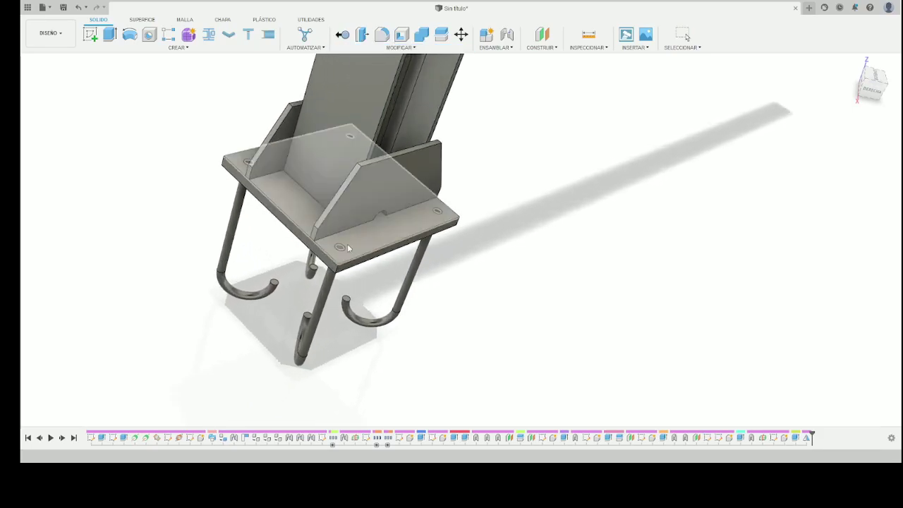
pyautogui.scroll(5, 347, 243)
pyautogui.click(346, 258)
pyautogui.moveTo(643, 143)
pyautogui.keyDown('shift'); pyautogui.mouseDown(button='middle')
pyautogui.moveTo(357, 169)
pyautogui.moveTo(524, 290)
pyautogui.moveTo(534, 343)
pyautogui.mouseUp(button='middle'); pyautogui.keyUp('shift')
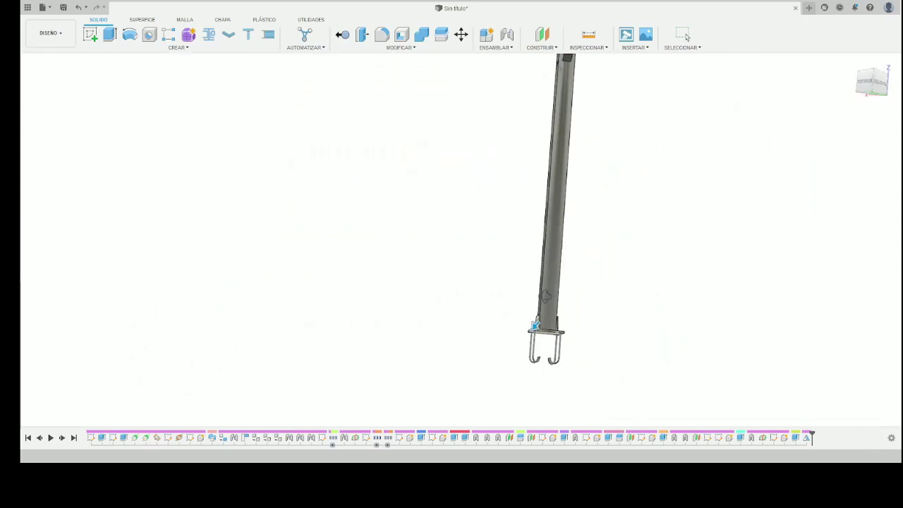
pyautogui.scroll(3, 535, 343)
pyautogui.scroll(3, 487, 231)
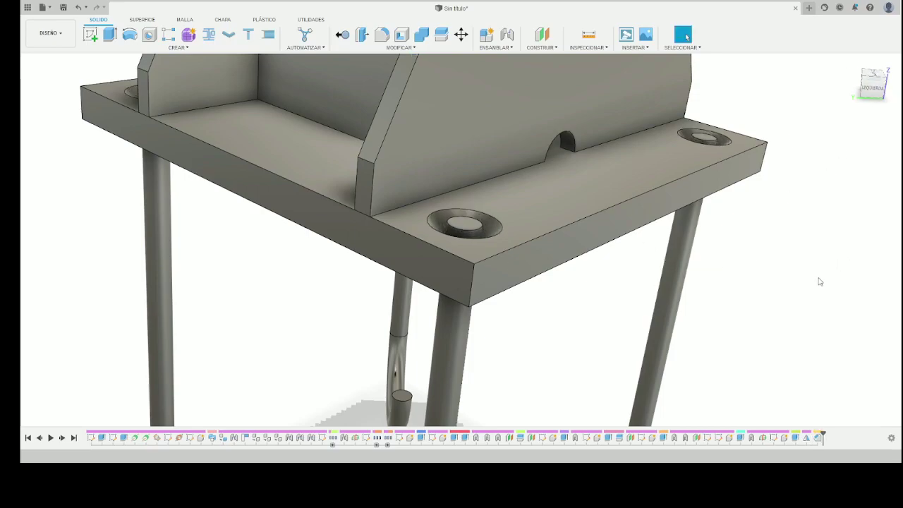
pyautogui.scroll(-5, 761, 217)
pyautogui.keyDown('shift'); pyautogui.moveTo(760, 218); pyautogui.dragTo(642, 216, button='middle'); pyautogui.keyUp('shift')
pyautogui.scroll(-3, 615, 246)
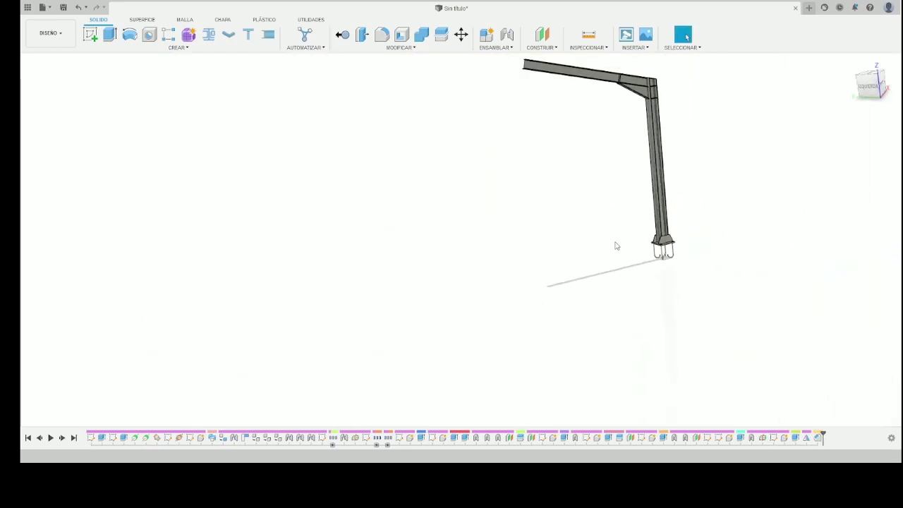
pyautogui.scroll(5, 677, 152)
pyautogui.moveTo(665, 176)
pyautogui.keyDown('shift'); pyautogui.mouseDown(button='middle')
pyautogui.moveTo(649, 153)
pyautogui.moveTo(626, 164)
pyautogui.mouseUp(button='middle'); pyautogui.keyUp('shift')
pyautogui.scroll(-4, 626, 165)
pyautogui.scroll(3, 574, 176)
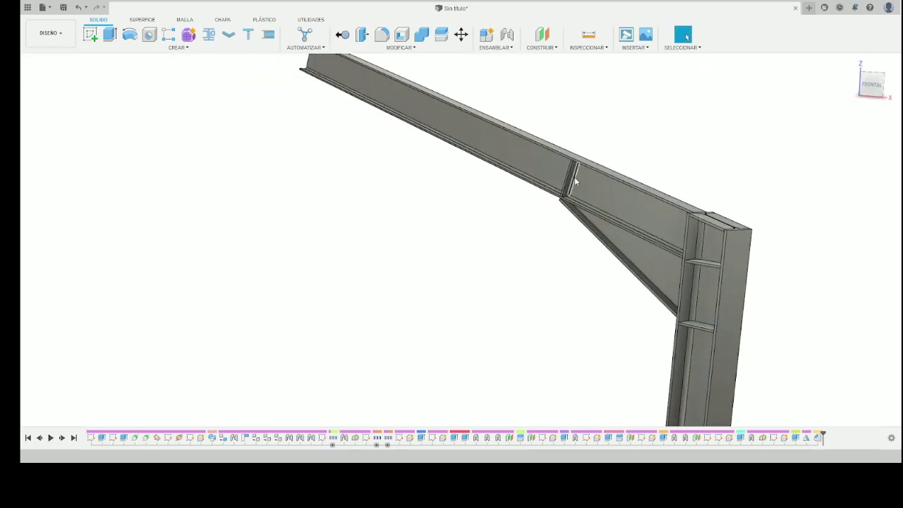
pyautogui.scroll(3, 575, 176)
pyautogui.keyDown('shift'); pyautogui.moveTo(575, 176); pyautogui.dragTo(615, 182, button='middle'); pyautogui.keyUp('shift')
pyautogui.scroll(-5, 615, 182)
pyautogui.scroll(-3, 603, 304)
pyautogui.moveTo(603, 305)
pyautogui.keyDown('shift'); pyautogui.mouseDown(button='middle')
pyautogui.moveTo(614, 312)
pyautogui.moveTo(719, 312)
pyautogui.moveTo(710, 323)
pyautogui.moveTo(649, 315)
pyautogui.mouseUp(button='middle'); pyautogui.keyUp('shift')
pyautogui.scroll(2, 687, 285)
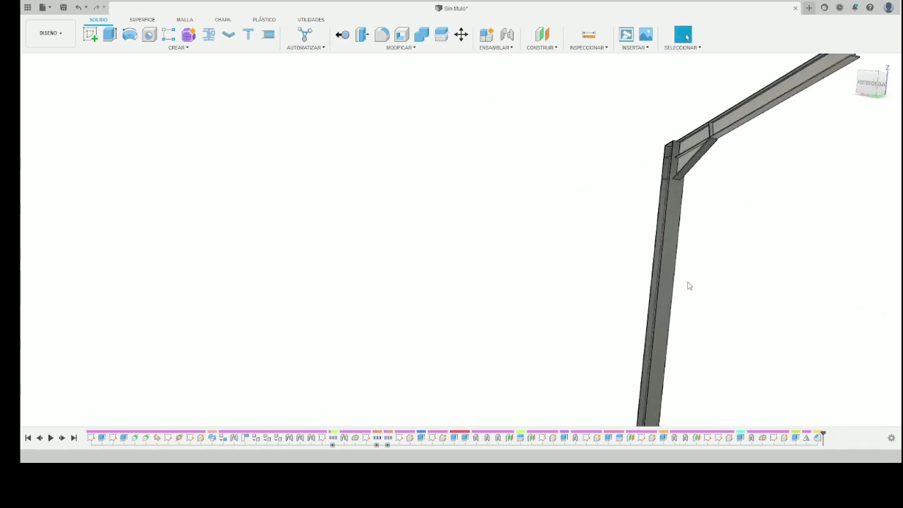
pyautogui.scroll(-2, 687, 285)
pyautogui.moveTo(687, 284)
pyautogui.keyDown('shift'); pyautogui.mouseDown(button='middle')
pyautogui.moveTo(647, 210)
pyautogui.moveTo(672, 191)
pyautogui.mouseUp(button='middle'); pyautogui.keyUp('shift')
pyautogui.scroll(3, 673, 250)
pyautogui.scroll(2, 657, 259)
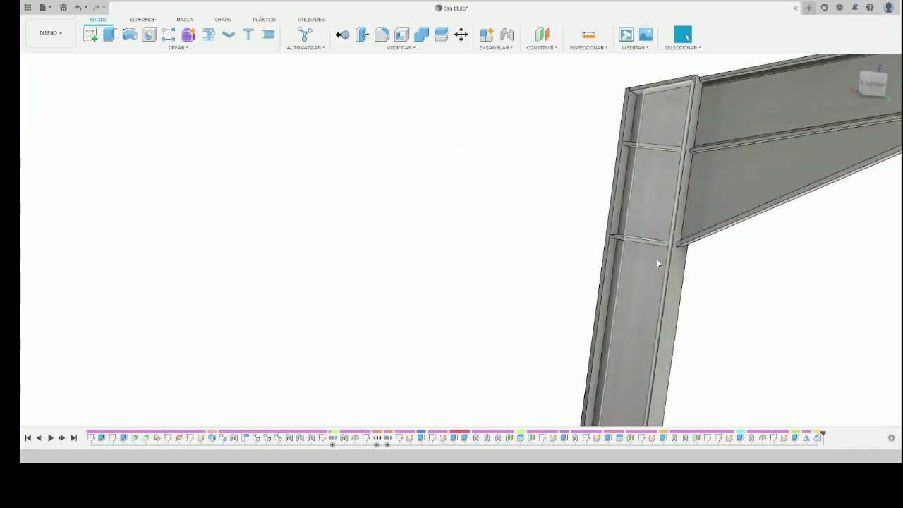
pyautogui.scroll(-1, 728, 209)
pyautogui.keyDown('shift'); pyautogui.moveTo(755, 216); pyautogui.dragTo(572, 181, button='middle'); pyautogui.keyUp('shift')
pyautogui.scroll(-3, 591, 318)
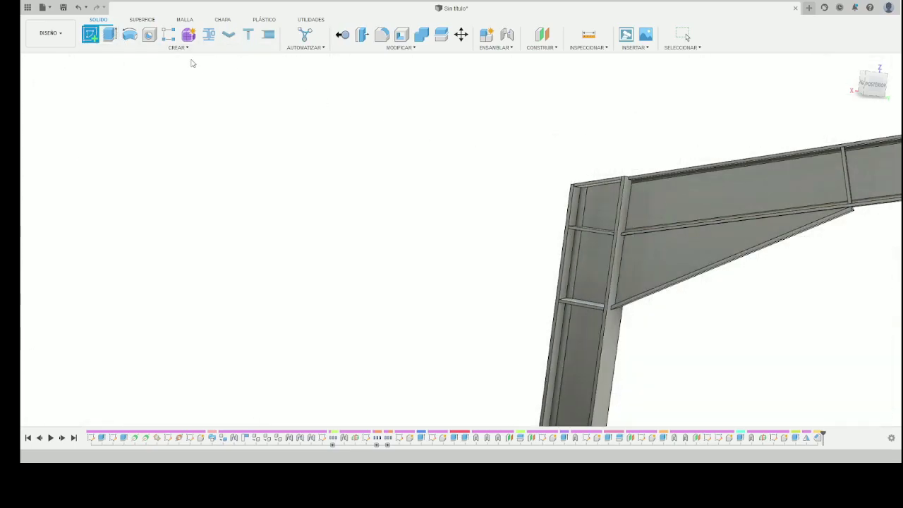
# Sketch a 2000 mm line across the column face from the upper stiffener's edge and finish the sketch
pyautogui.click(590, 264)
pyautogui.scroll(5, 528, 134)
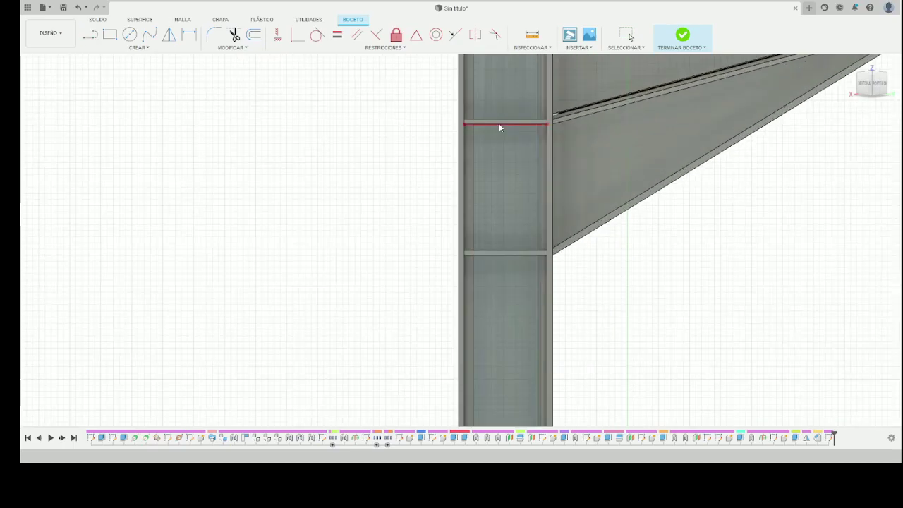
pyautogui.click(500, 125)
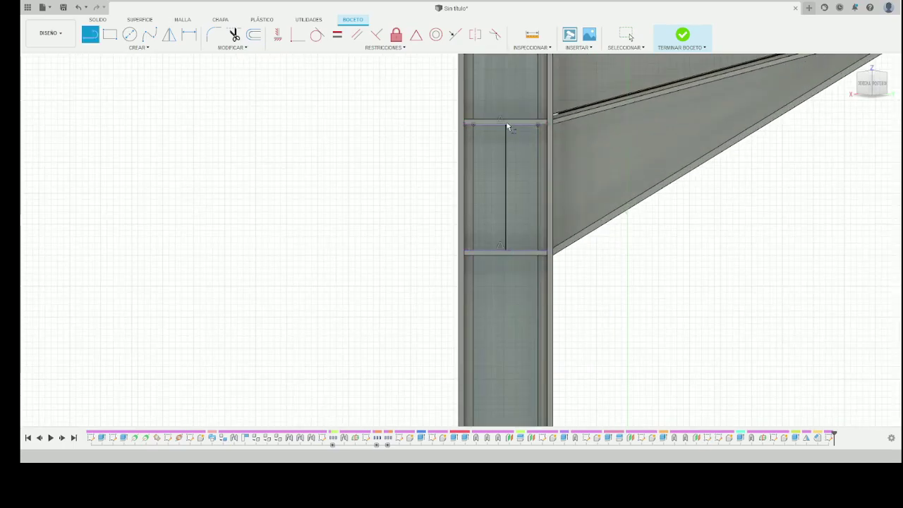
pyautogui.press('Escape')
pyautogui.keyDown('shift'); pyautogui.moveTo(507, 127); pyautogui.dragTo(578, 217, button='middle'); pyautogui.keyUp('shift')
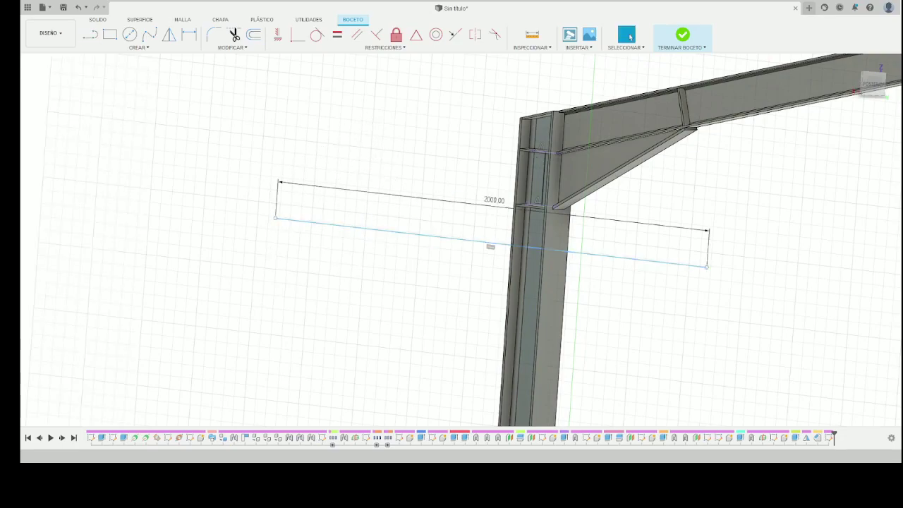
pyautogui.click(681, 36)
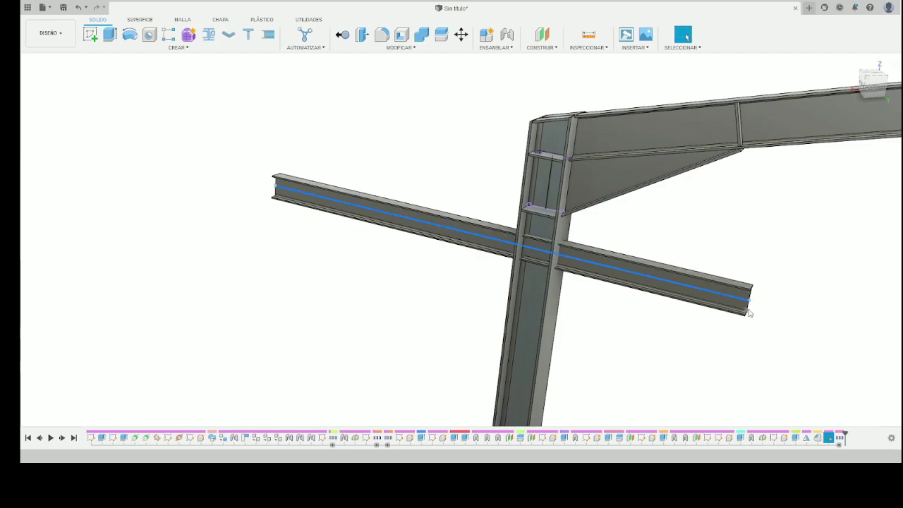
# Joint the side I-beam's end to the column face so it projects to one side
pyautogui.keyDown('shift'); pyautogui.moveTo(786, 276); pyautogui.dragTo(758, 271, button='middle'); pyautogui.keyUp('shift')
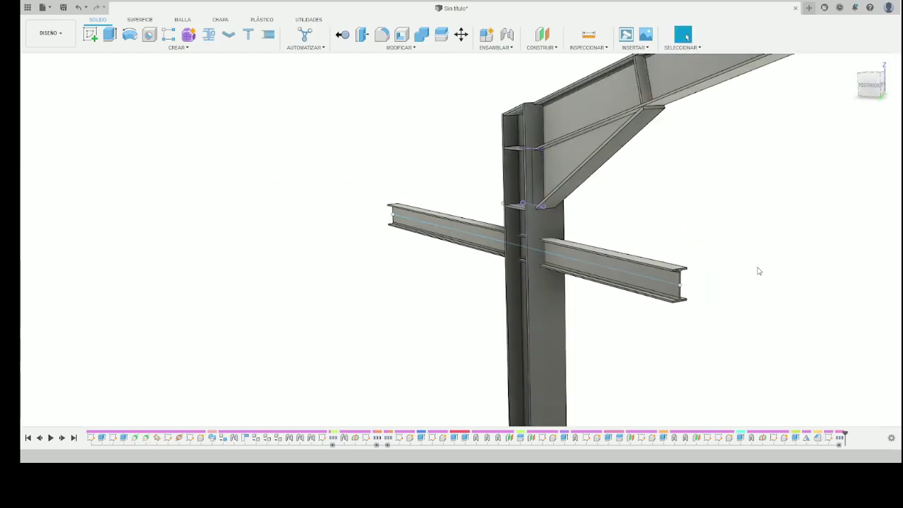
pyautogui.scroll(5, 597, 219)
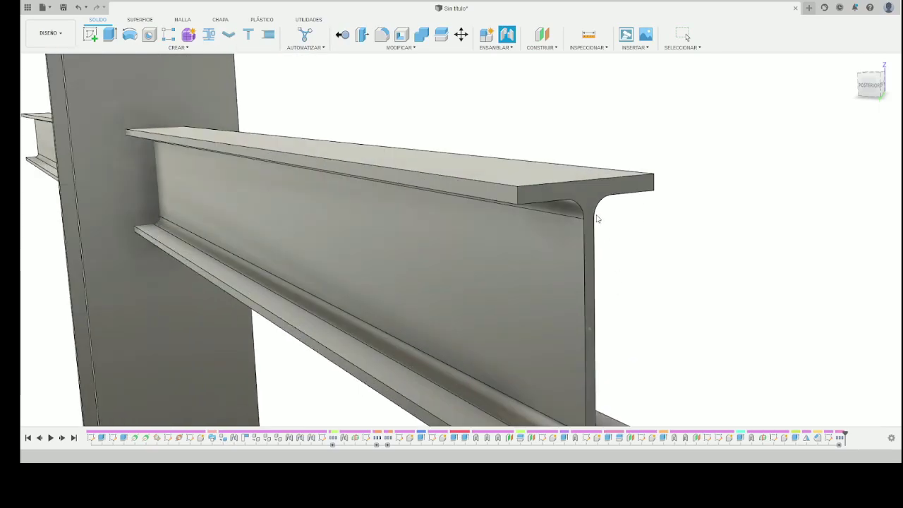
pyautogui.scroll(-3, 591, 330)
pyautogui.scroll(-3, 607, 302)
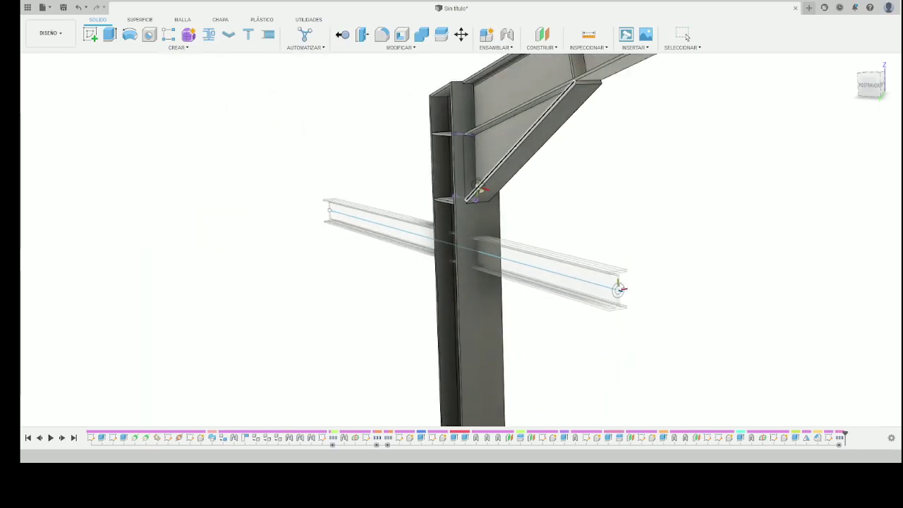
pyautogui.scroll(3, 433, 195)
pyautogui.scroll(3, 483, 179)
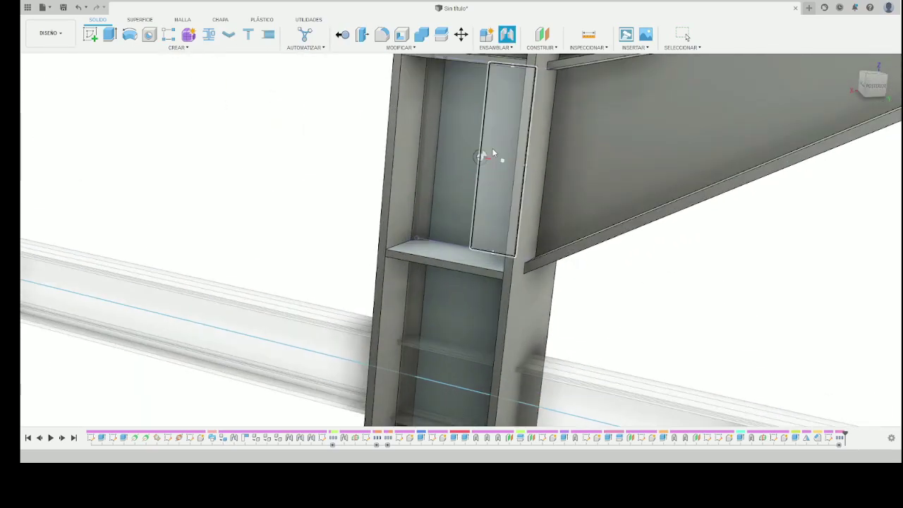
pyautogui.click(481, 159)
pyautogui.scroll(-3, 573, 228)
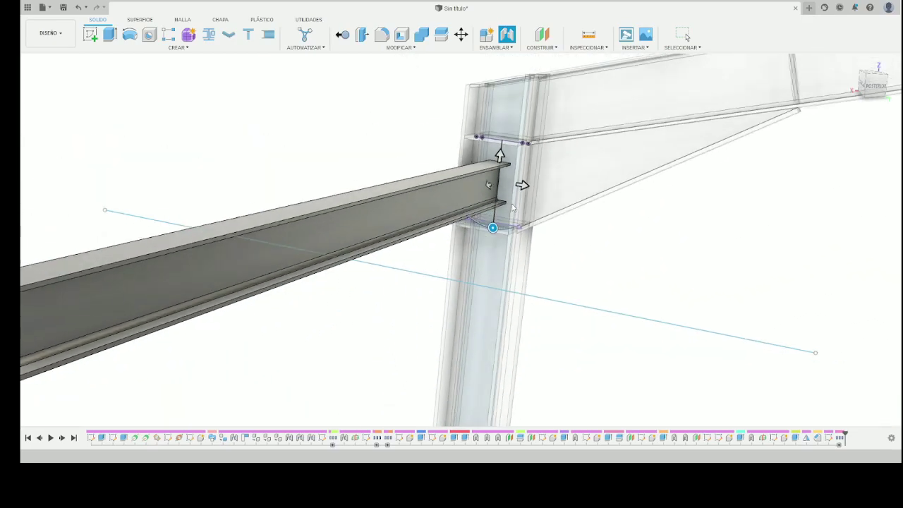
pyautogui.scroll(-1, 573, 228)
pyautogui.press('Return')
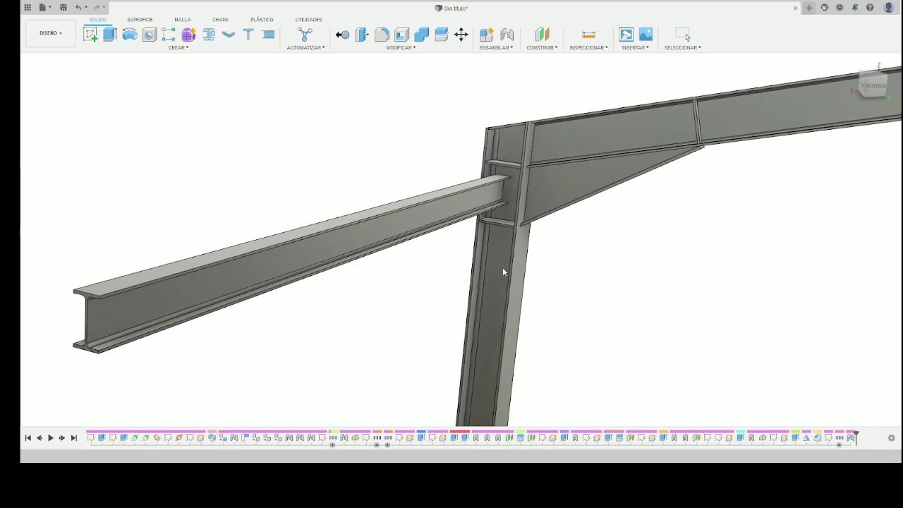
pyautogui.scroll(3, 536, 87)
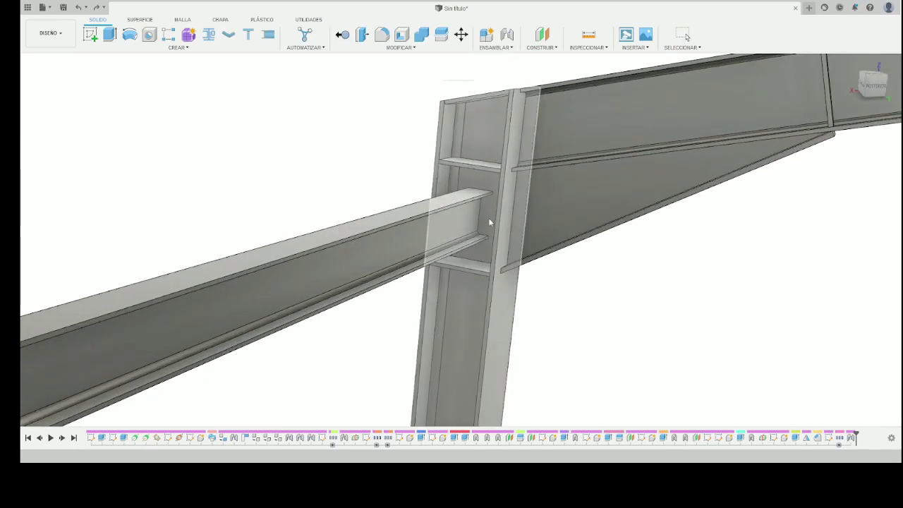
pyautogui.click(598, 191)
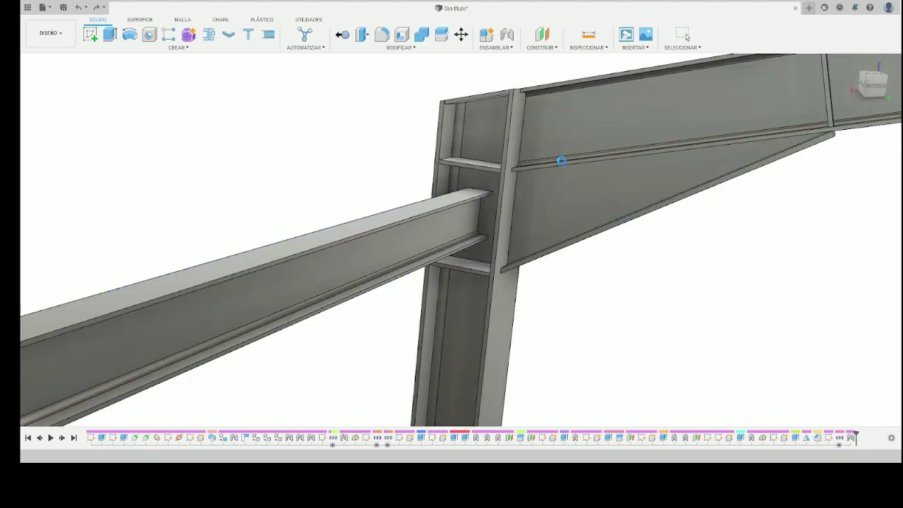
pyautogui.scroll(-5, 565, 170)
# Orbit the frame from the left and rear to check the side beam connection
pyautogui.moveTo(585, 152)
pyautogui.keyDown('shift'); pyautogui.mouseDown(button='middle')
pyautogui.moveTo(571, 210)
pyautogui.moveTo(500, 206)
pyautogui.moveTo(553, 213)
pyautogui.moveTo(504, 201)
pyautogui.moveTo(512, 186)
pyautogui.moveTo(501, 204)
pyautogui.moveTo(647, 165)
pyautogui.moveTo(703, 165)
pyautogui.moveTo(536, 183)
pyautogui.moveTo(498, 162)
pyautogui.mouseUp(button='middle'); pyautogui.keyUp('shift')
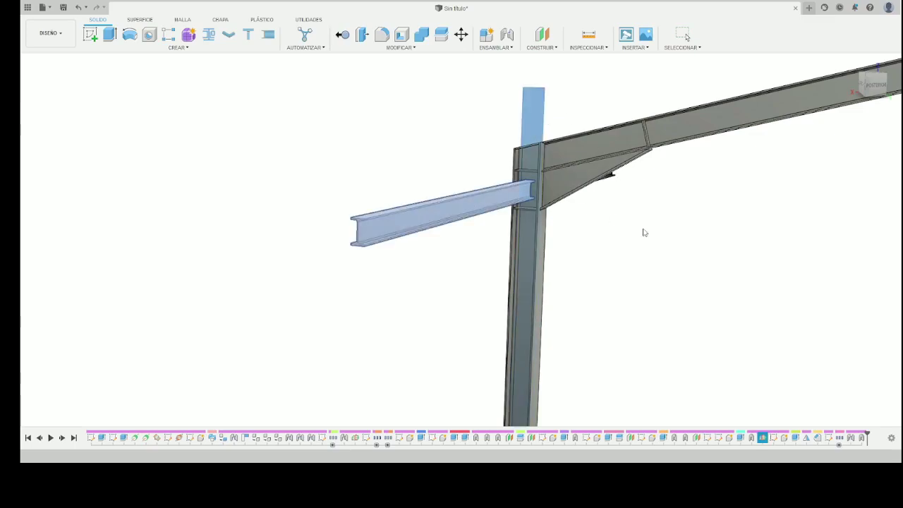
pyautogui.moveTo(643, 232)
pyautogui.keyDown('shift'); pyautogui.mouseDown(button='middle')
pyautogui.moveTo(563, 218)
pyautogui.moveTo(587, 198)
pyautogui.mouseUp(button='middle'); pyautogui.keyUp('shift')
pyautogui.scroll(2, 622, 204)
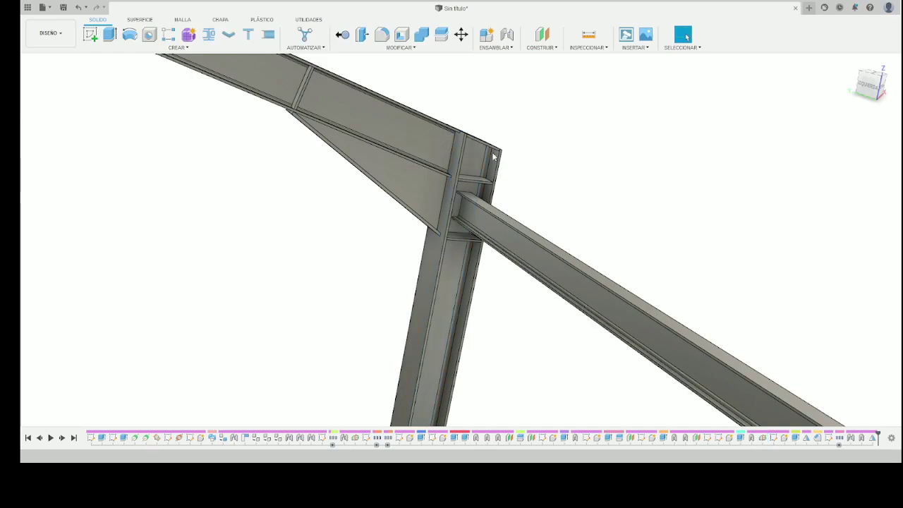
pyautogui.moveTo(536, 113)
pyautogui.keyDown('shift'); pyautogui.mouseDown(button='middle')
pyautogui.moveTo(575, 148)
pyautogui.moveTo(635, 162)
pyautogui.moveTo(646, 177)
pyautogui.mouseUp(button='middle'); pyautogui.keyUp('shift')
pyautogui.scroll(-5, 645, 178)
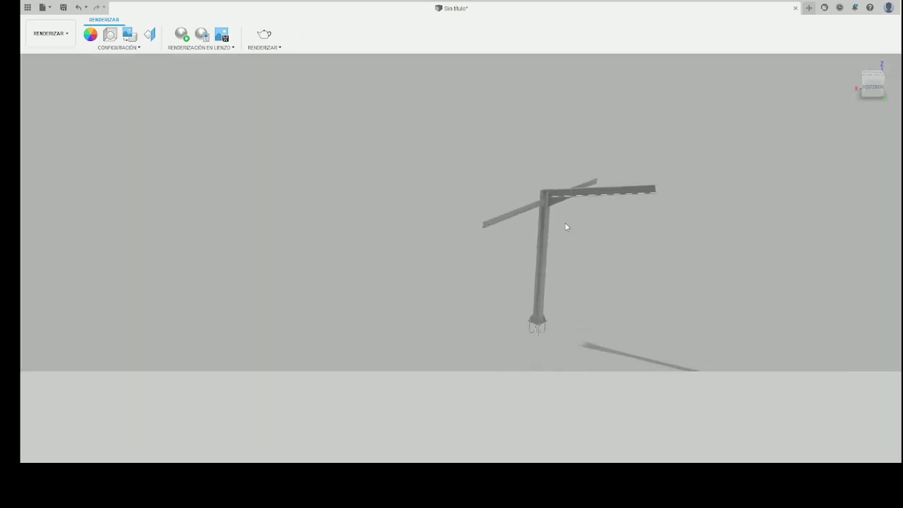
pyautogui.scroll(3, 549, 185)
pyautogui.scroll(3, 552, 199)
pyautogui.moveTo(552, 199)
pyautogui.keyDown('shift'); pyautogui.mouseDown(button='middle')
pyautogui.moveTo(588, 187)
pyautogui.moveTo(605, 207)
pyautogui.moveTo(611, 244)
pyautogui.moveTo(691, 209)
pyautogui.moveTo(619, 219)
pyautogui.moveTo(622, 226)
pyautogui.mouseUp(button='middle'); pyautogui.keyUp('shift')
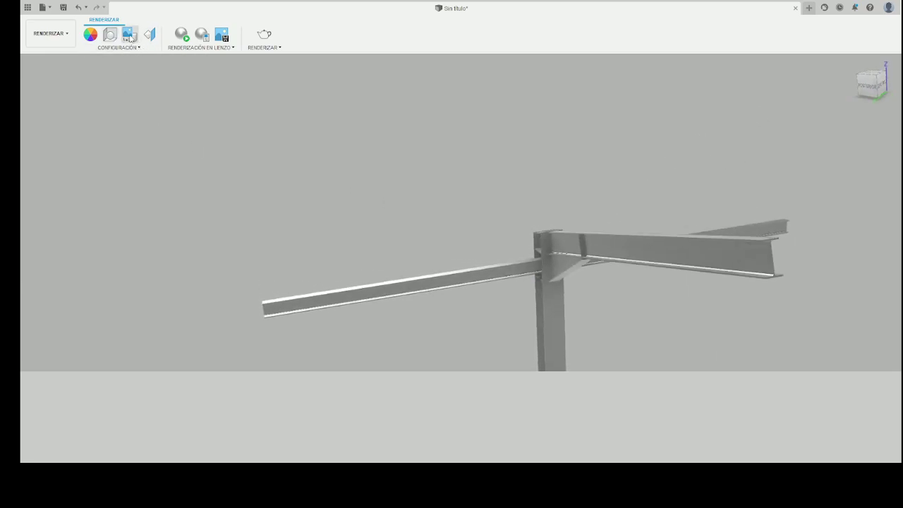
# Start the in-canvas render and orbit and zoom around the steel frame while it refines
pyautogui.click(177, 39)
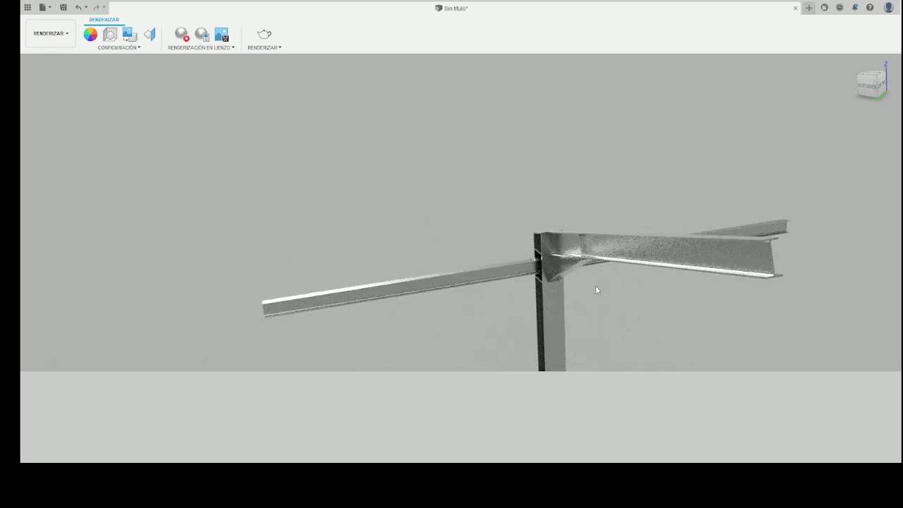
pyautogui.moveTo(595, 290)
pyautogui.keyDown('shift'); pyautogui.mouseDown(button='middle')
pyautogui.moveTo(584, 305)
pyautogui.moveTo(581, 284)
pyautogui.mouseUp(button='middle'); pyautogui.keyUp('shift')
pyautogui.scroll(3, 581, 283)
pyautogui.scroll(3, 581, 284)
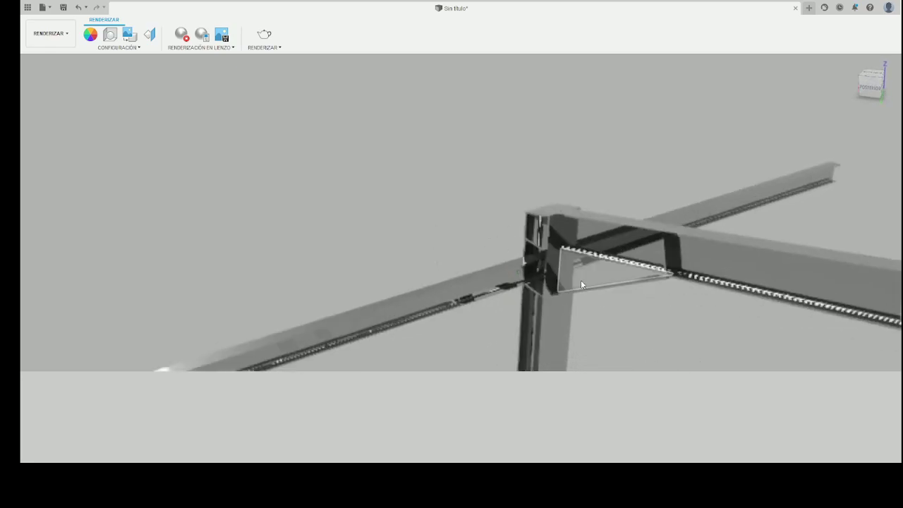
pyautogui.scroll(2, 580, 280)
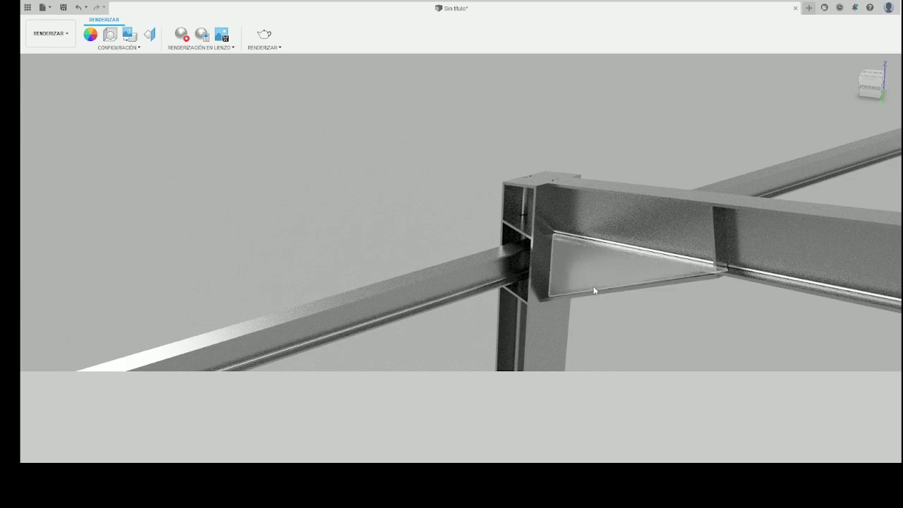
pyautogui.scroll(-3, 588, 261)
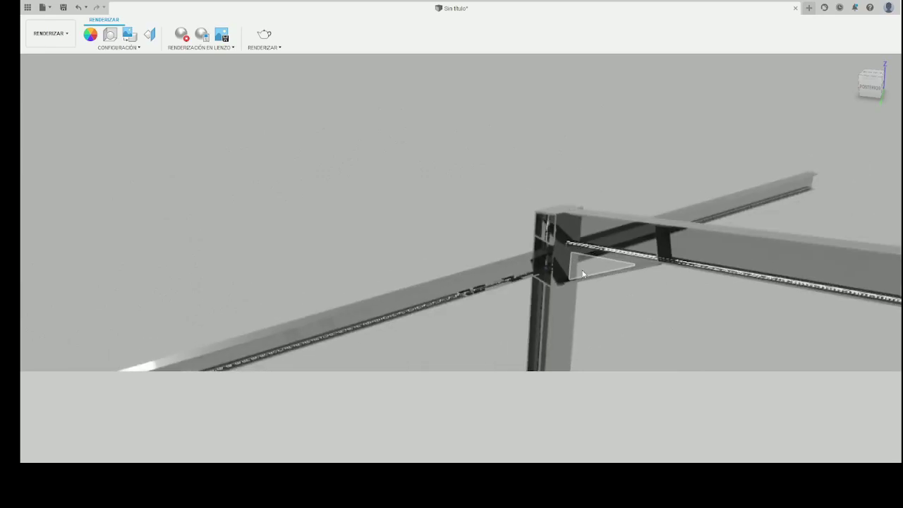
pyautogui.scroll(-3, 586, 261)
pyautogui.scroll(-3, 584, 260)
pyautogui.keyDown('shift'); pyautogui.moveTo(583, 260); pyautogui.dragTo(562, 359, button='middle'); pyautogui.keyUp('shift')
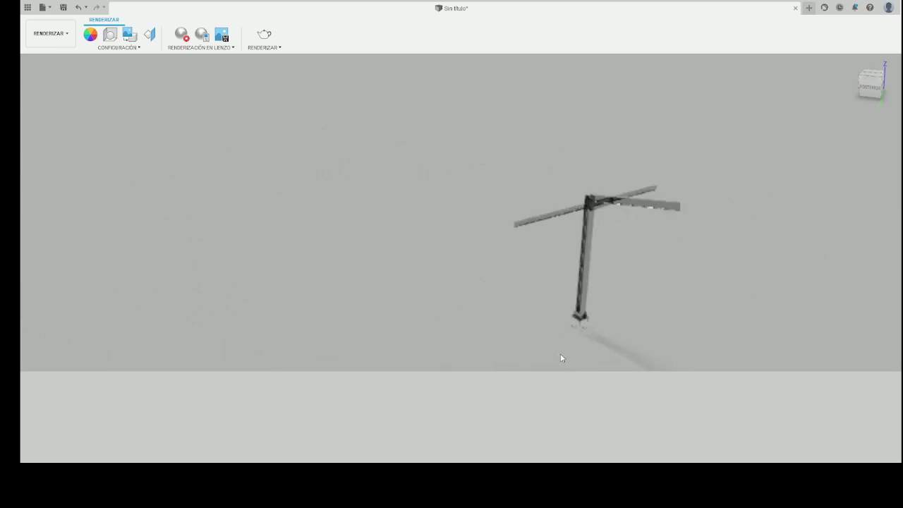
# Zoom in on the column base and its J-hooks, then stop the in-canvas render
pyautogui.scroll(2, 589, 324)
pyautogui.scroll(3, 589, 325)
pyautogui.scroll(2, 633, 267)
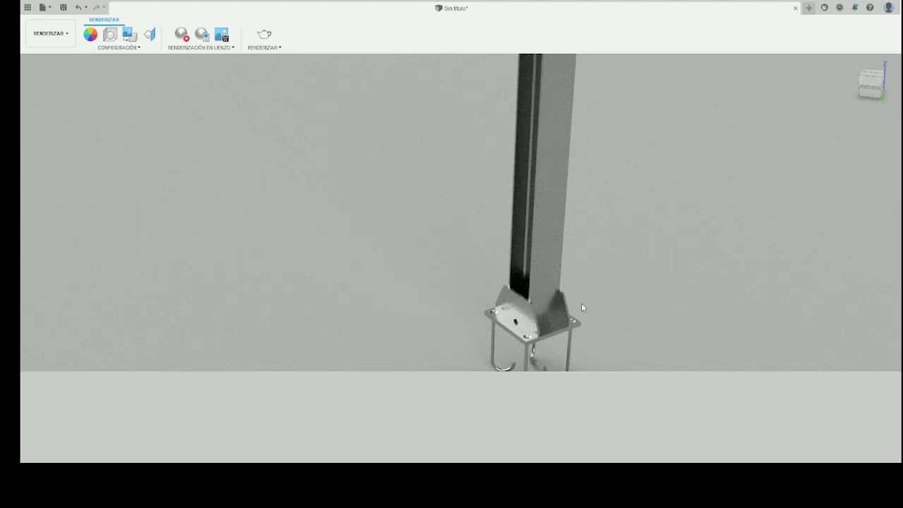
pyautogui.moveTo(582, 304)
pyautogui.keyDown('shift'); pyautogui.mouseDown(button='middle')
pyautogui.moveTo(660, 283)
pyautogui.moveTo(675, 295)
pyautogui.moveTo(671, 329)
pyautogui.mouseUp(button='middle'); pyautogui.keyUp('shift')
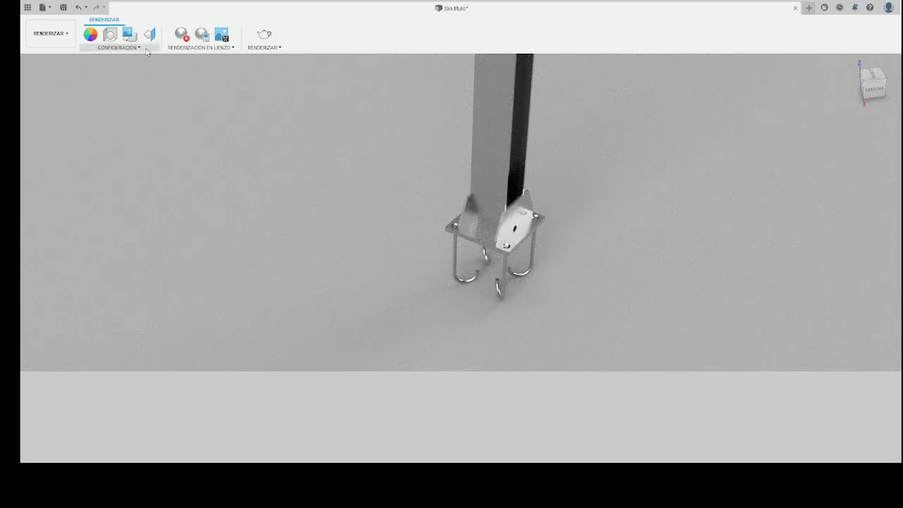
pyautogui.click(182, 34)
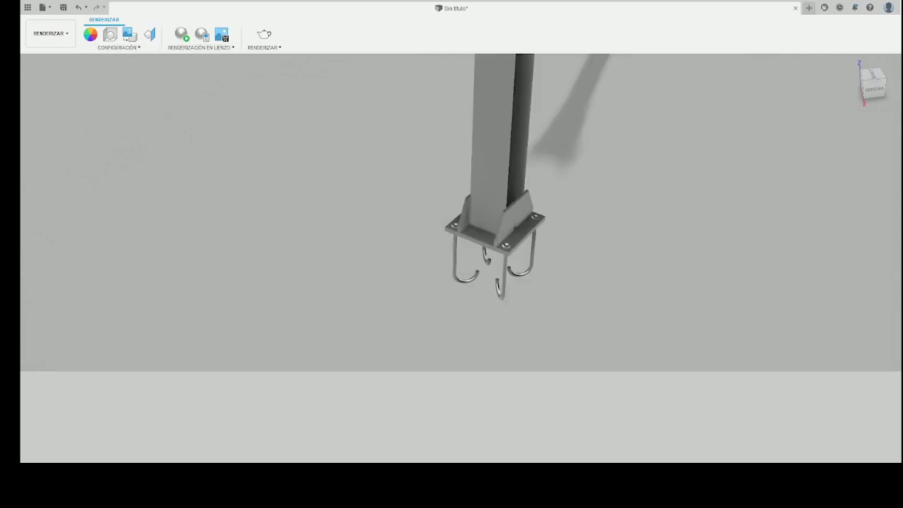